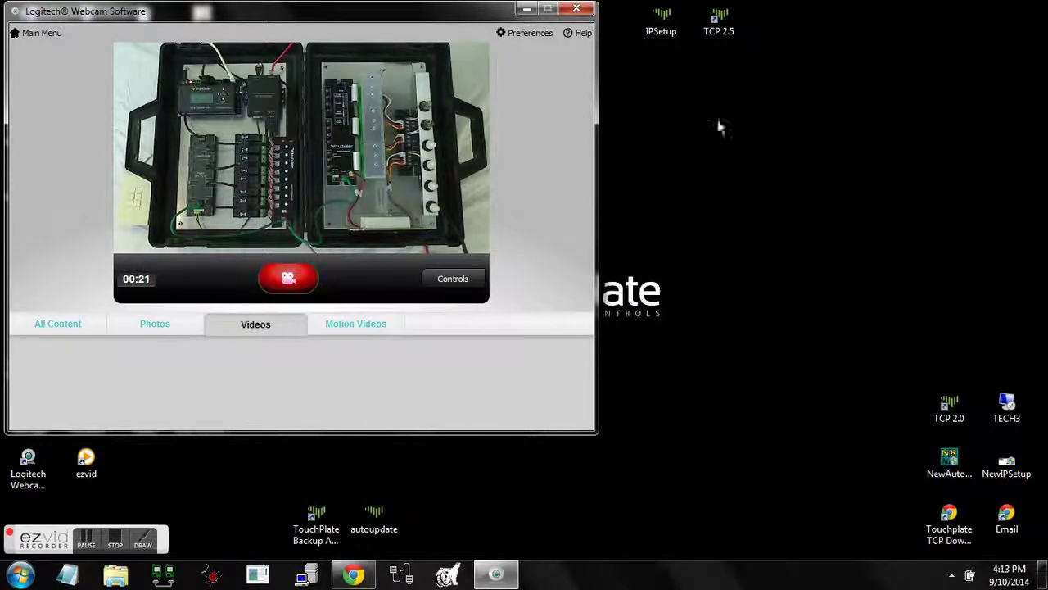
Look up the SB72EX unit's IP address in the Touchplate IPSetup utility, and close the utility.
double_click(665, 18)
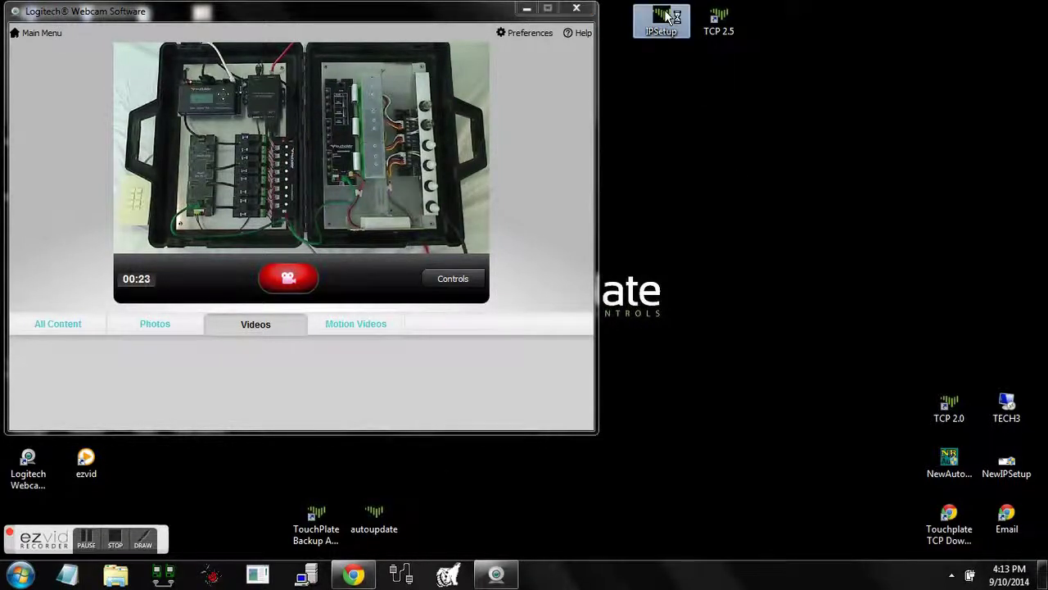
left_click_drag(677, 187, 872, 49)
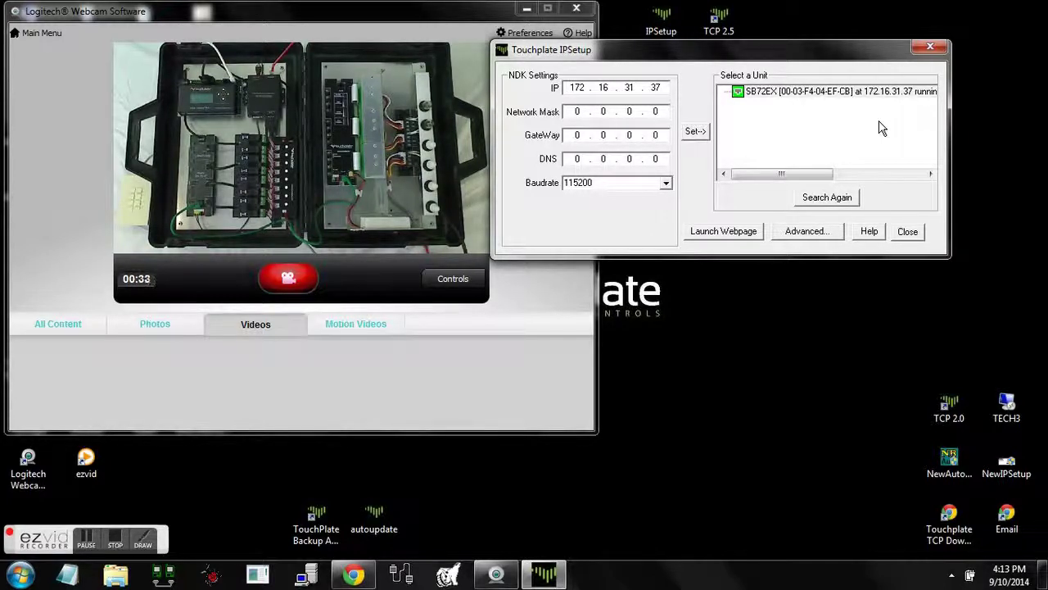
left_click(833, 97)
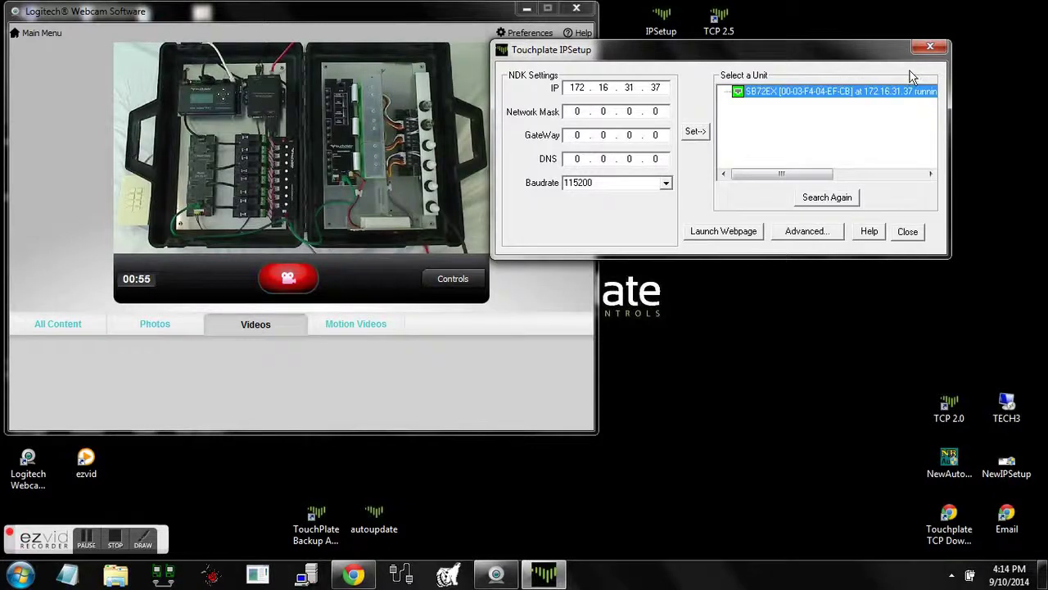
left_click(930, 47)
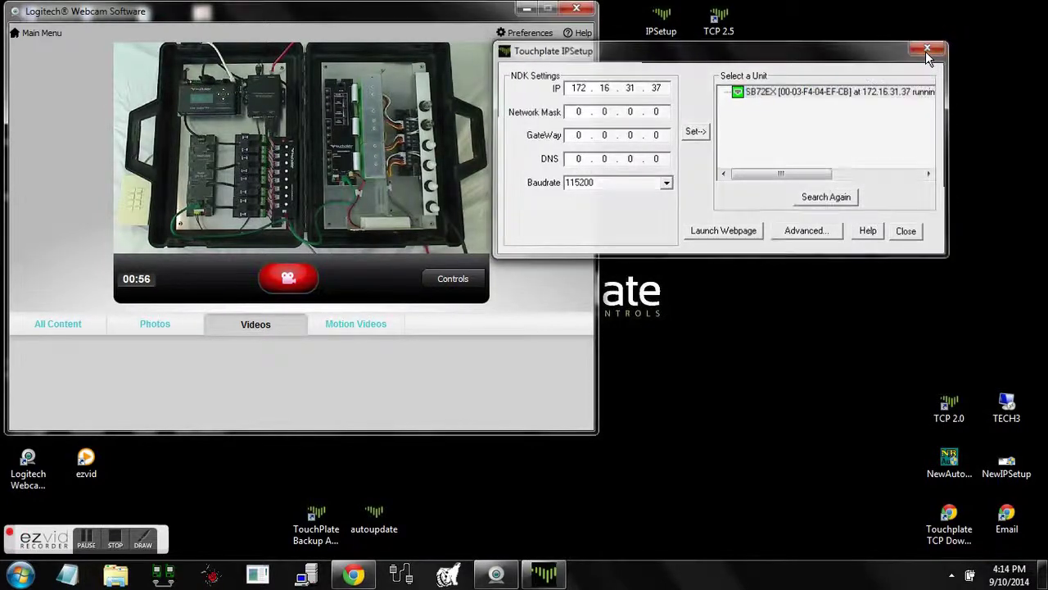
Launch the TCP 2.5 client, connect it to 172.16.31.37 on port 4002, and turn all loads on.
double_click(721, 31)
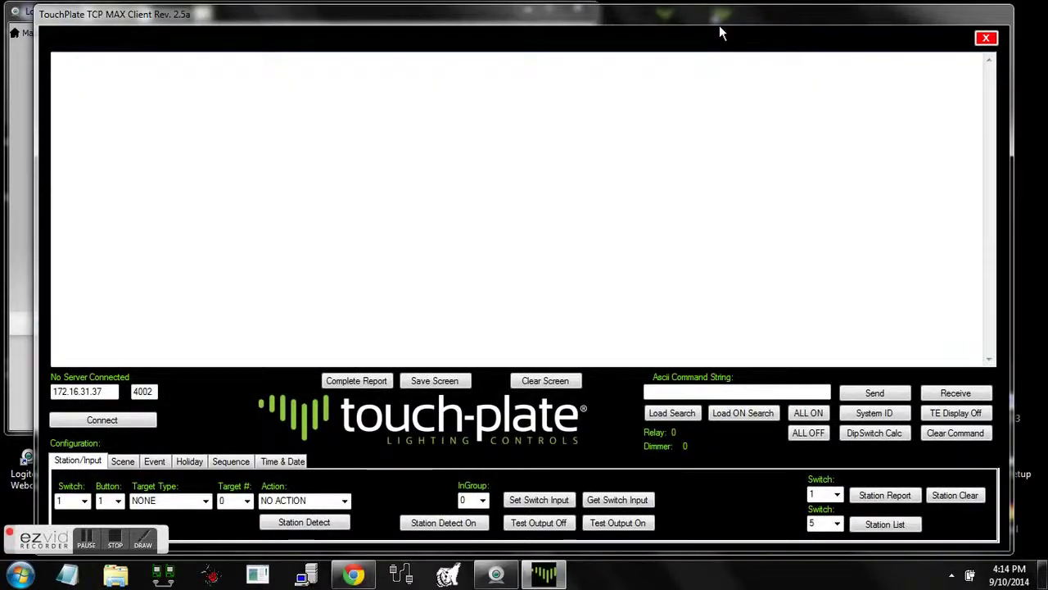
left_click_drag(686, 19, 631, 235)
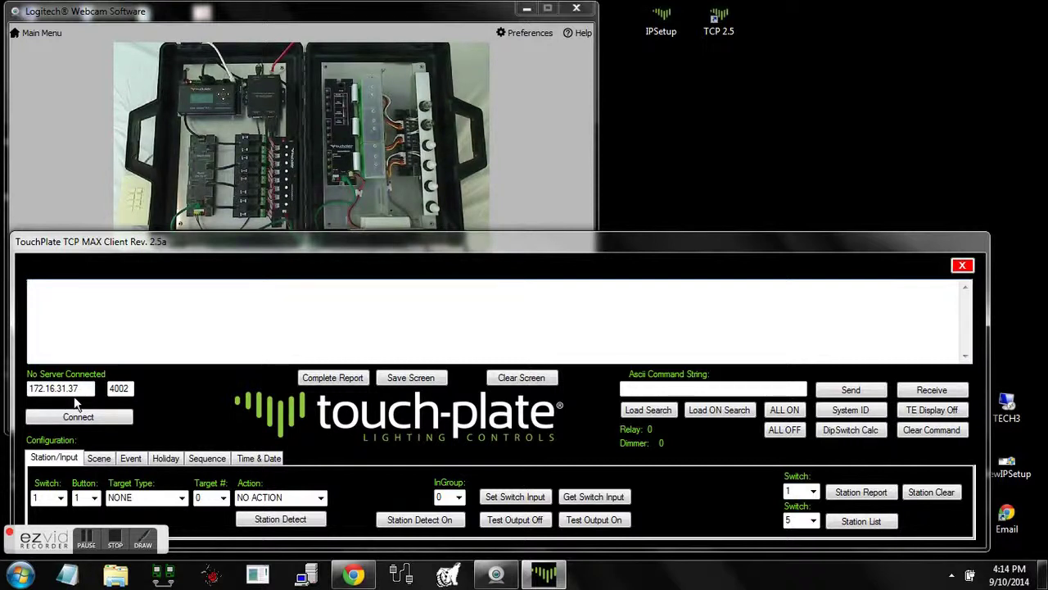
left_click(82, 420)
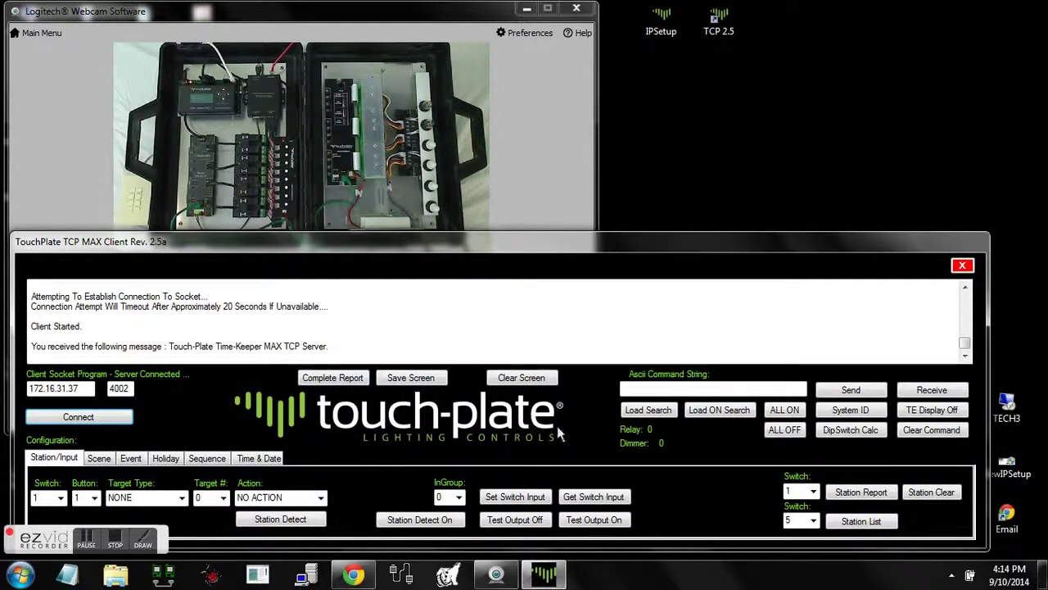
left_click(774, 417)
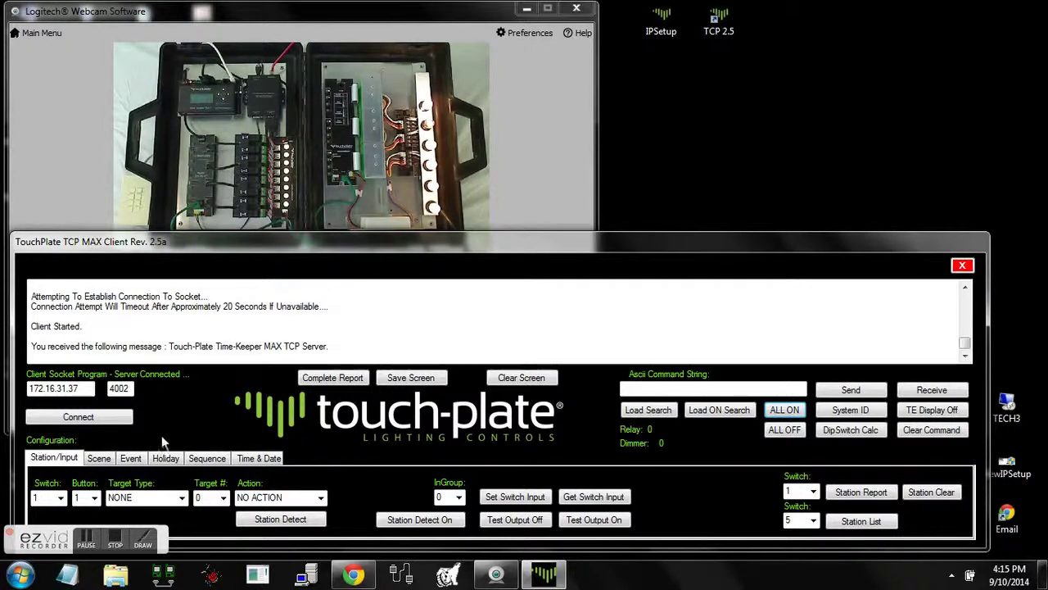
Review the Scene, Event, Holiday, Sequence, and Time & Date configuration settings.
left_click(96, 460)
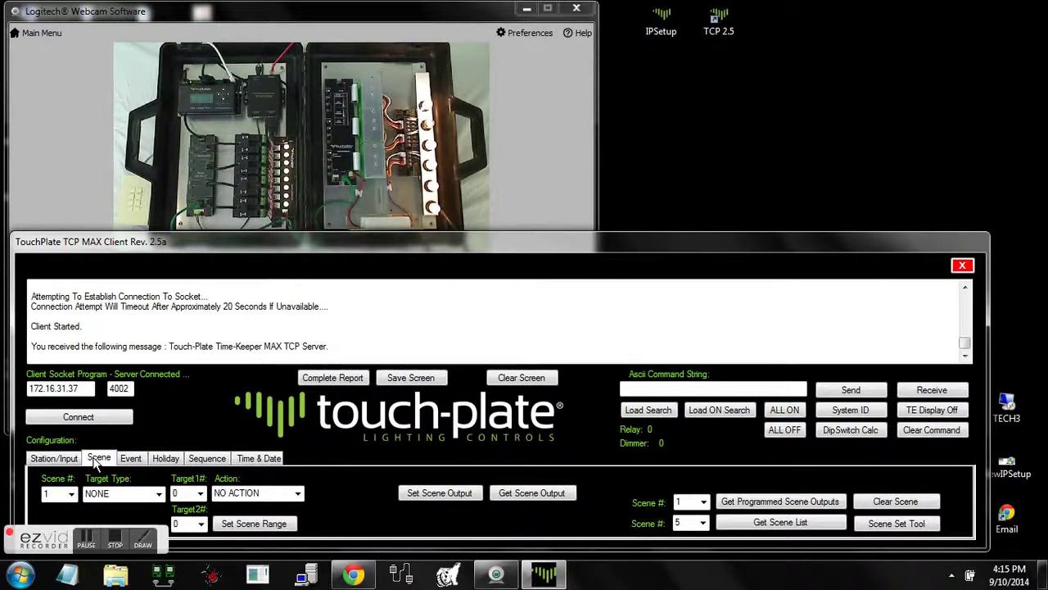
left_click(127, 462)
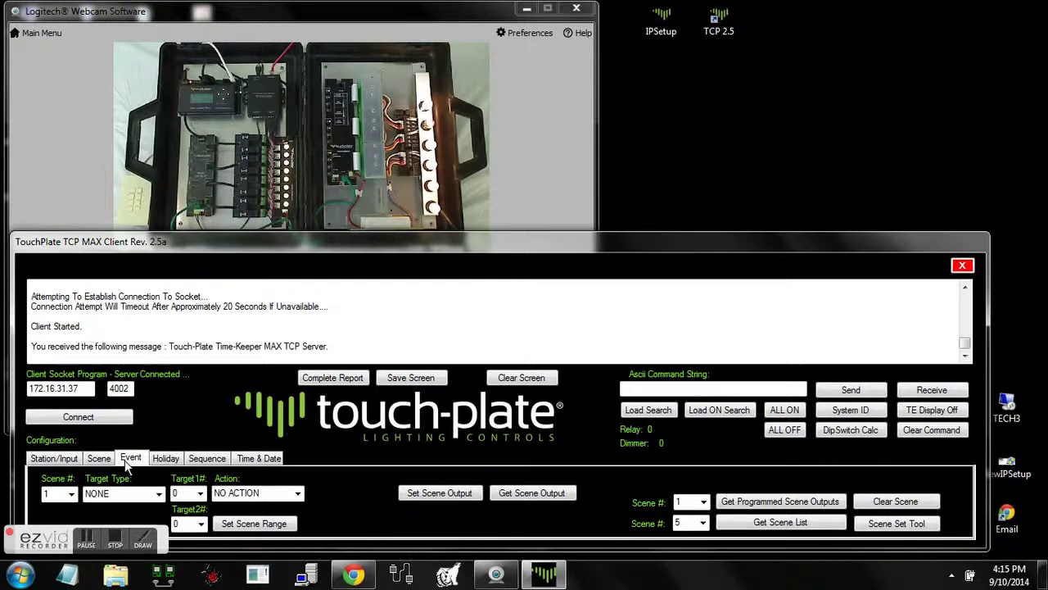
left_click_drag(58, 532, 181, 565)
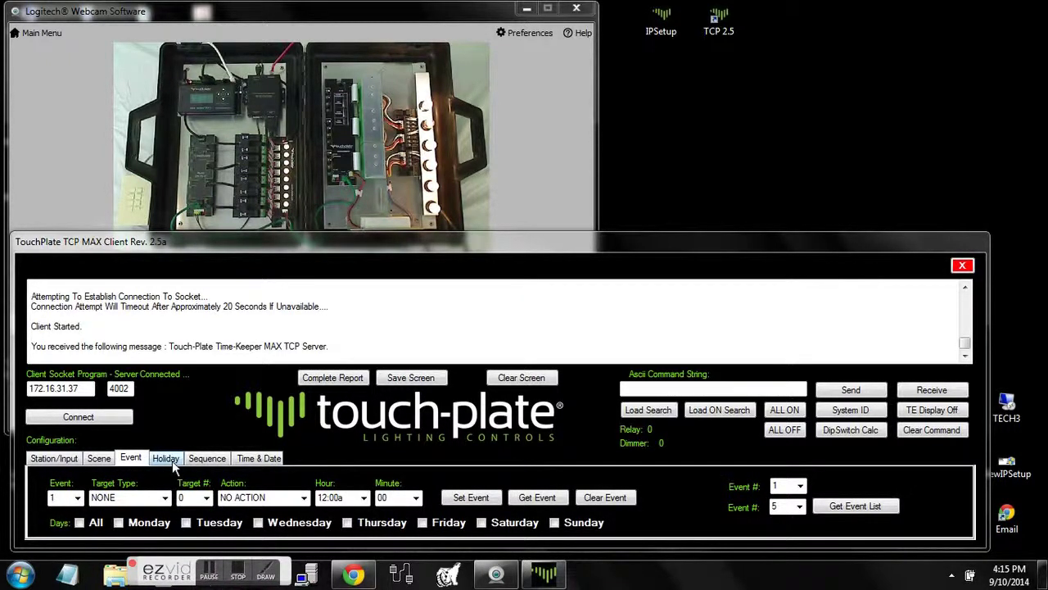
left_click(172, 460)
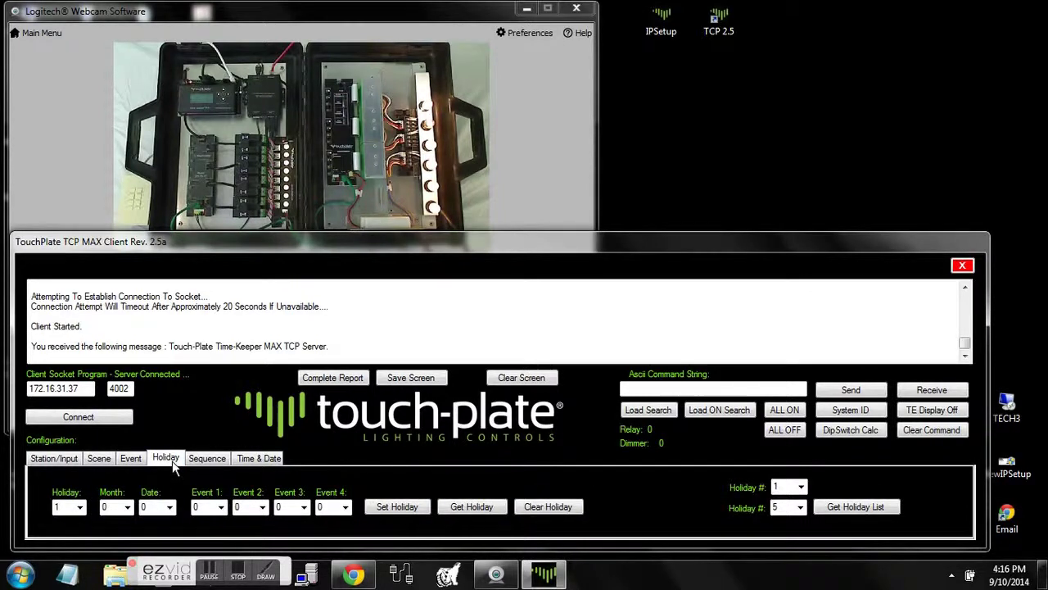
left_click(204, 462)
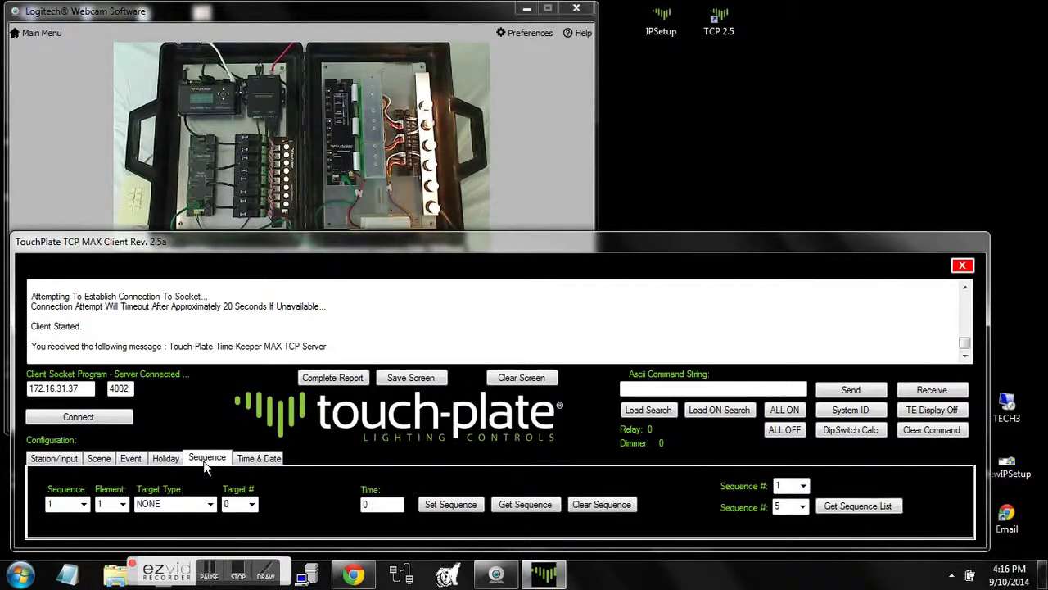
left_click(250, 464)
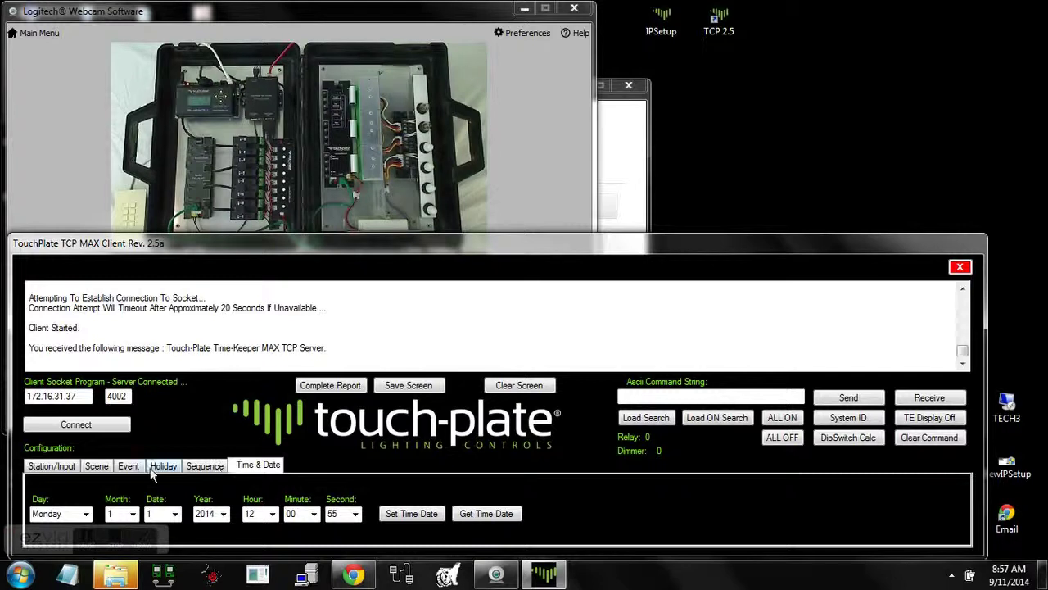
In the Station/Input configuration, choose switch 1, button 1 as the input to program.
left_click(51, 466)
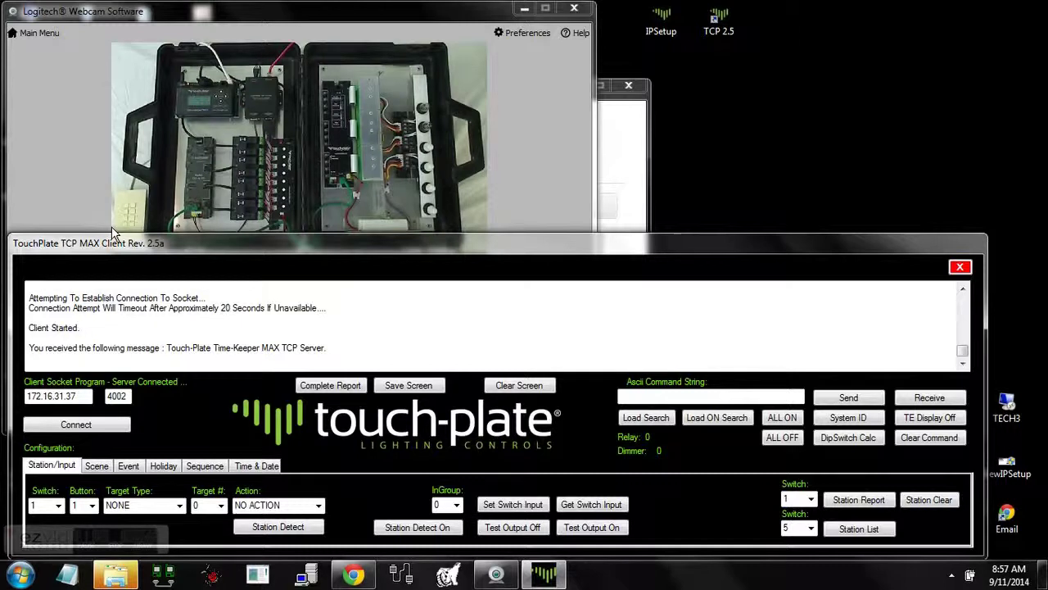
left_click(59, 505)
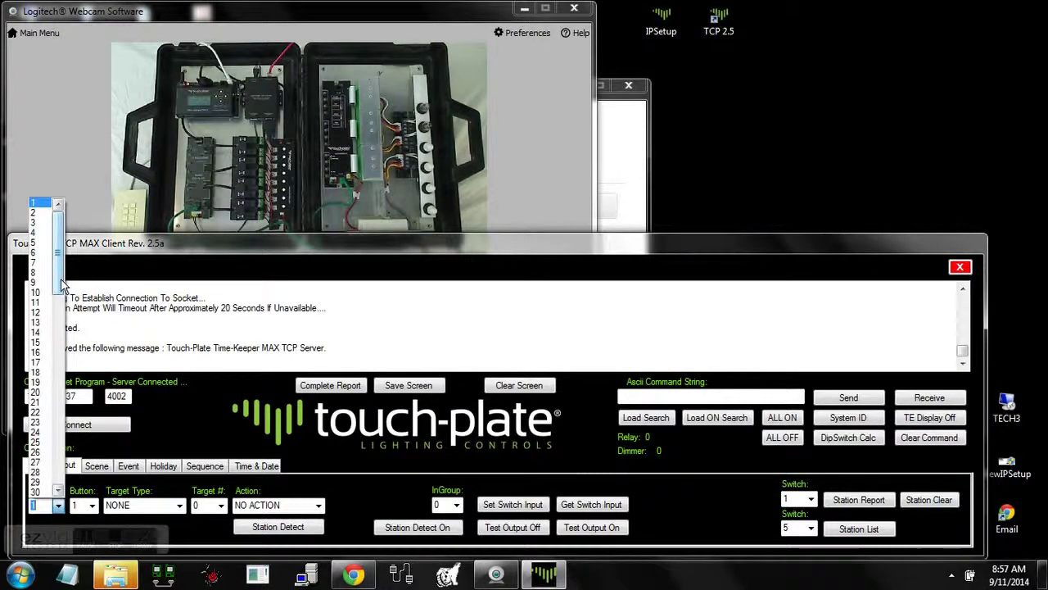
mouse_move(61, 282)
left_mouse_down()
mouse_move(69, 461)
mouse_move(64, 283)
left_mouse_up()
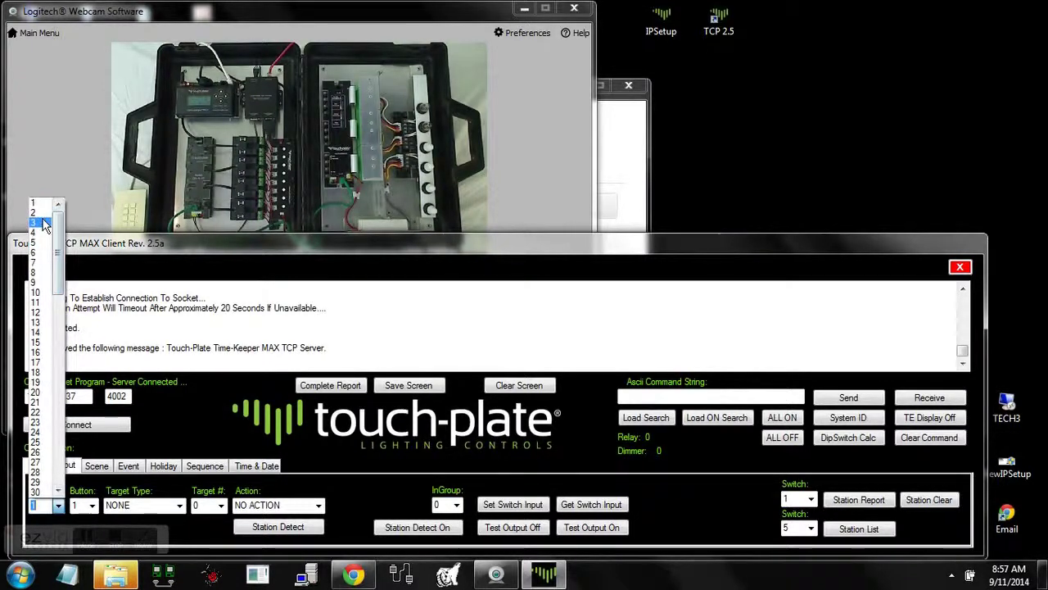
left_click(39, 204)
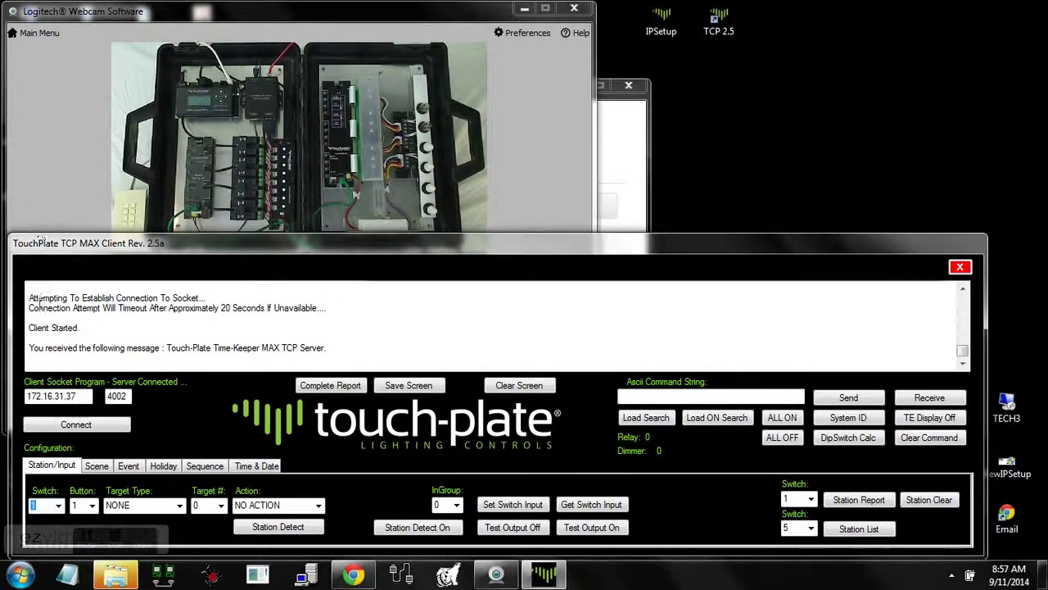
key("Tab")
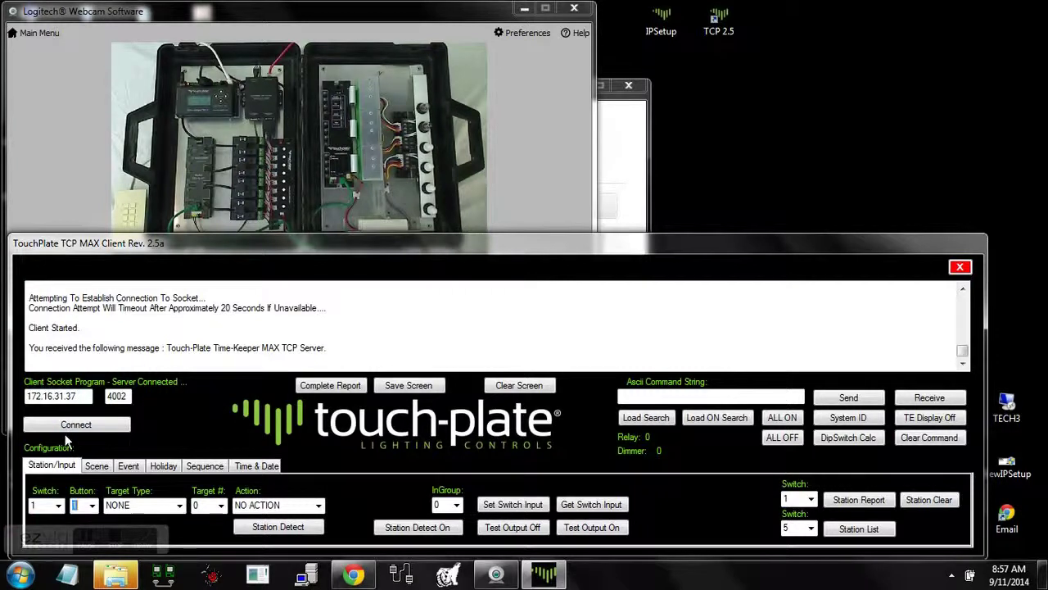
left_click(93, 505)
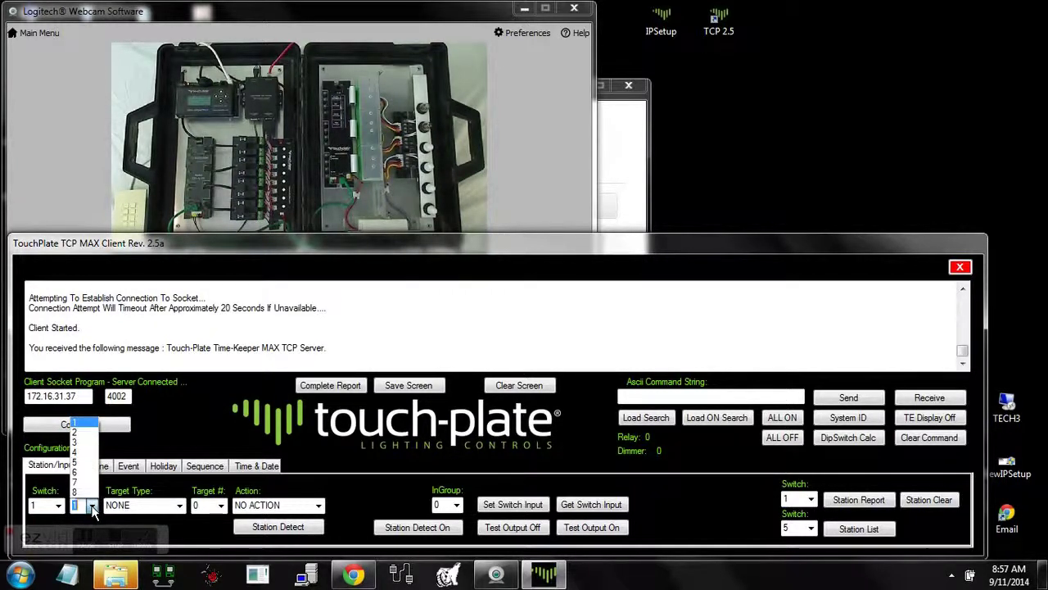
left_click(82, 423)
Assign the button's target to relay 1 with the CYCLE action.
left_click(127, 505)
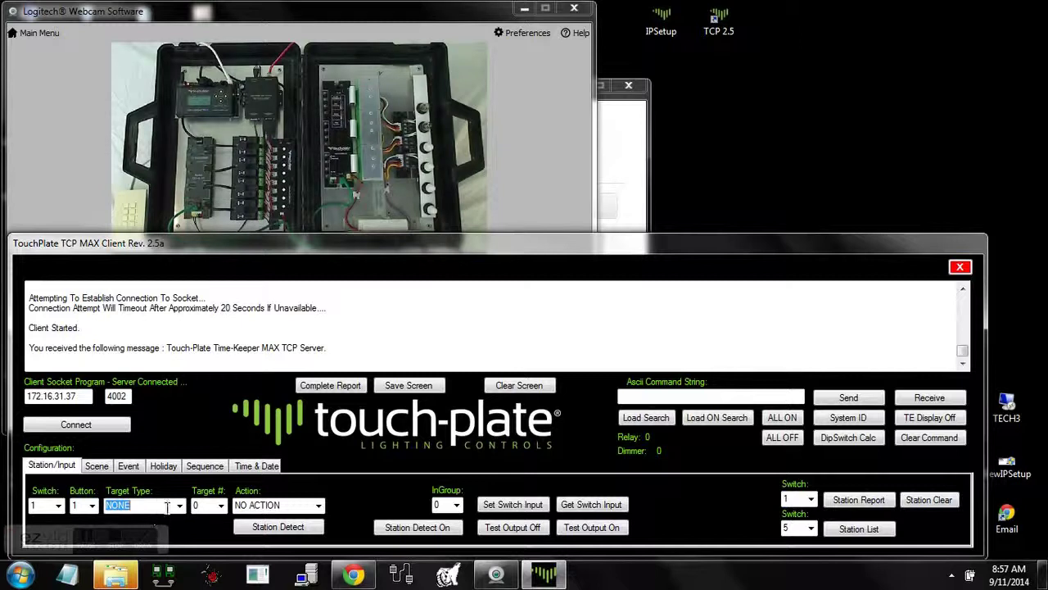
left_click(179, 507)
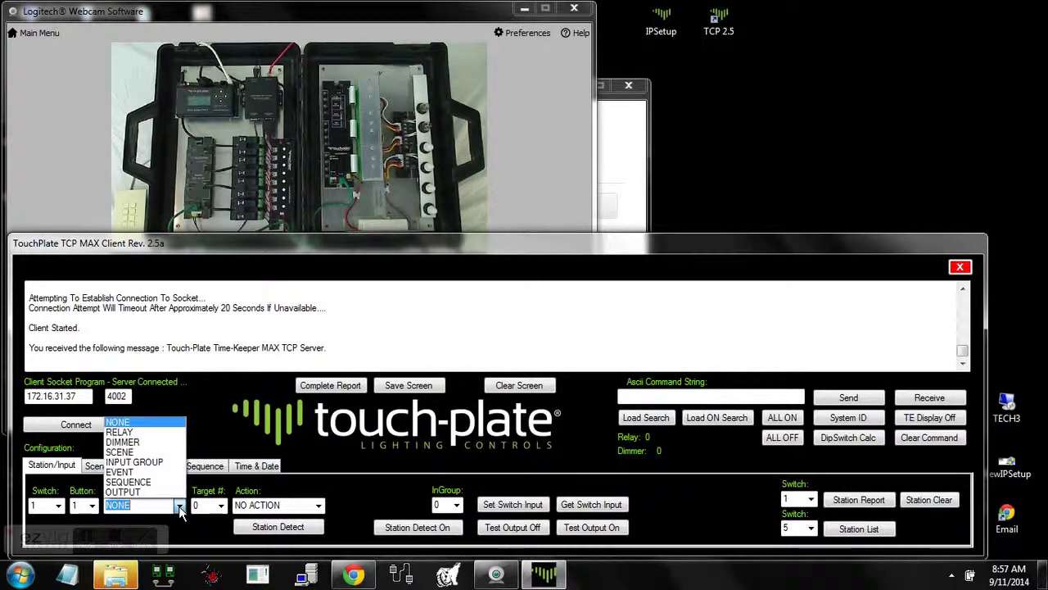
left_click(158, 433)
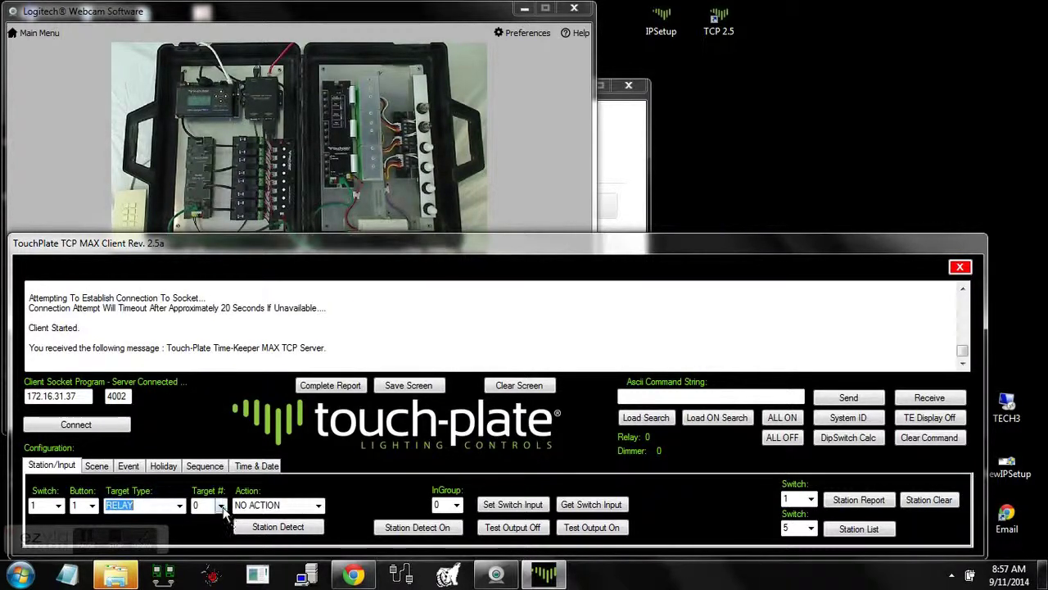
left_click(221, 505)
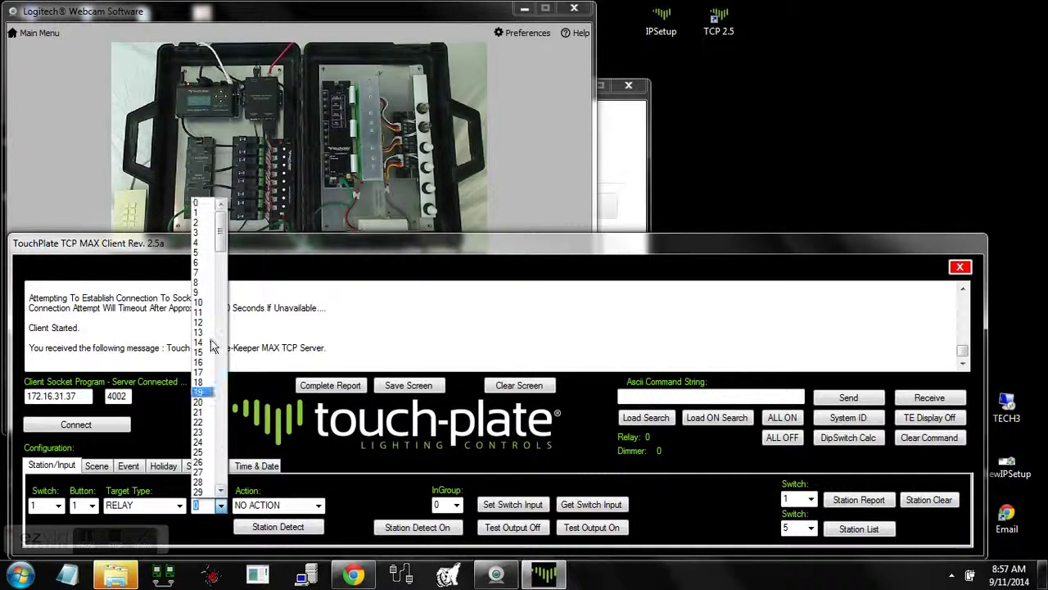
left_click(210, 214)
key("Tab")
key("Down")
key("Down")
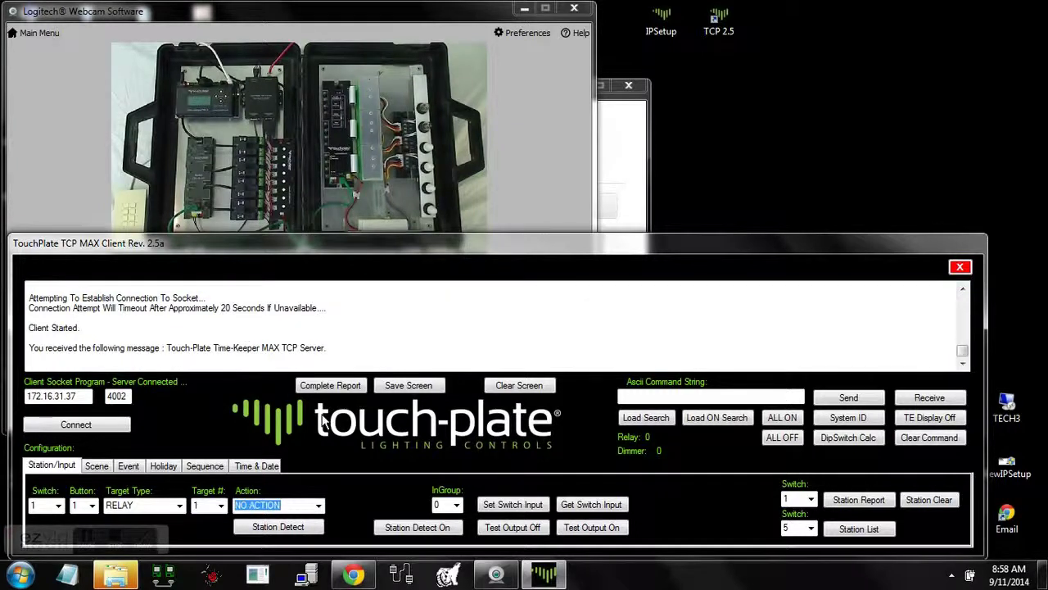
type("cYCLE")
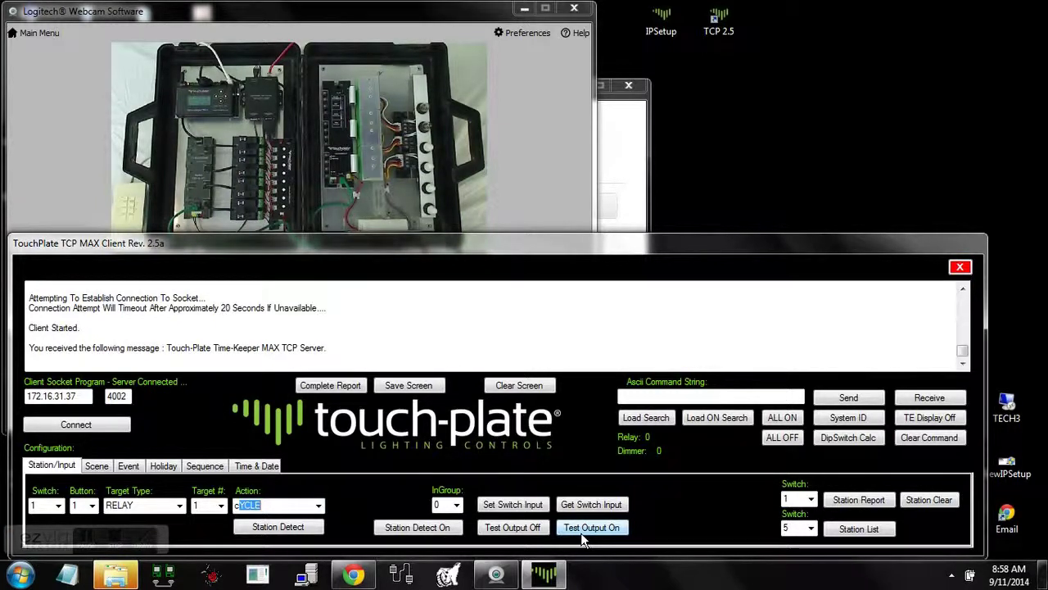
Test relay 1's output on and off repeatedly, and write the switch input assignment to the controller.
left_click(581, 532)
left_click(536, 531)
left_click(577, 531)
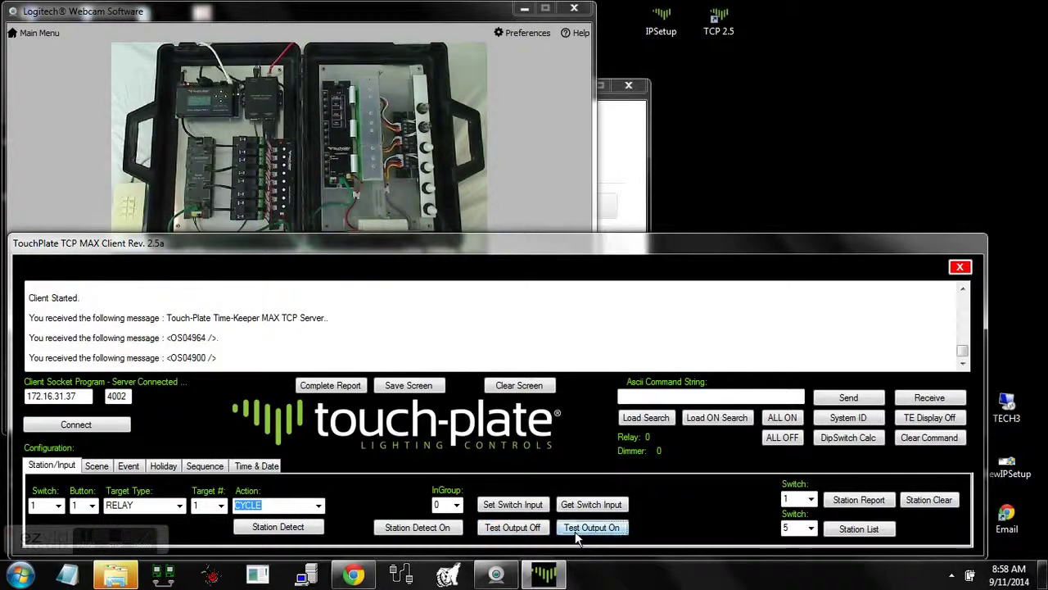
left_click(537, 527)
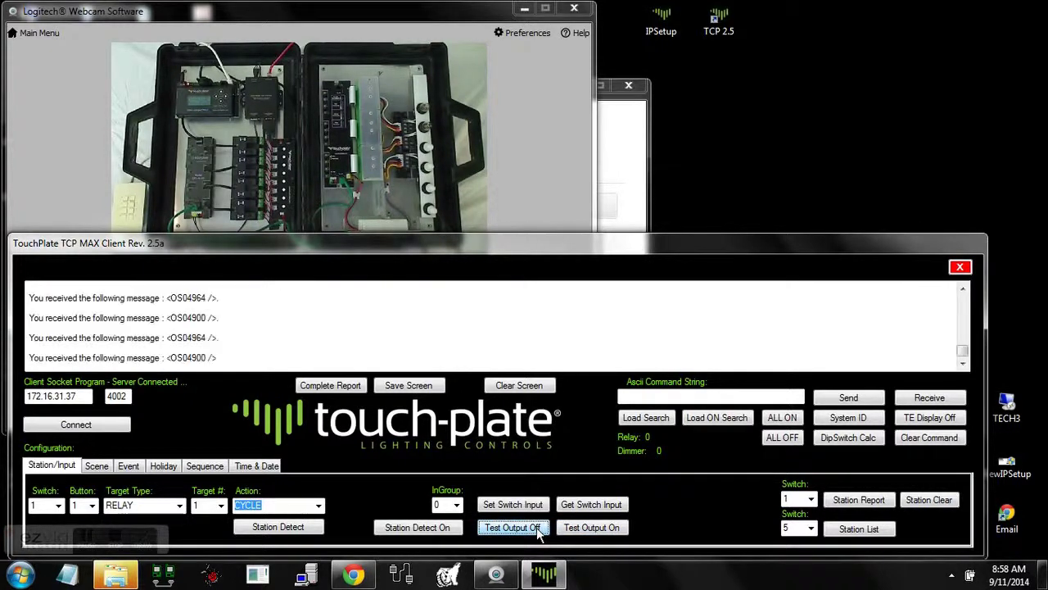
left_click(571, 529)
left_click(532, 529)
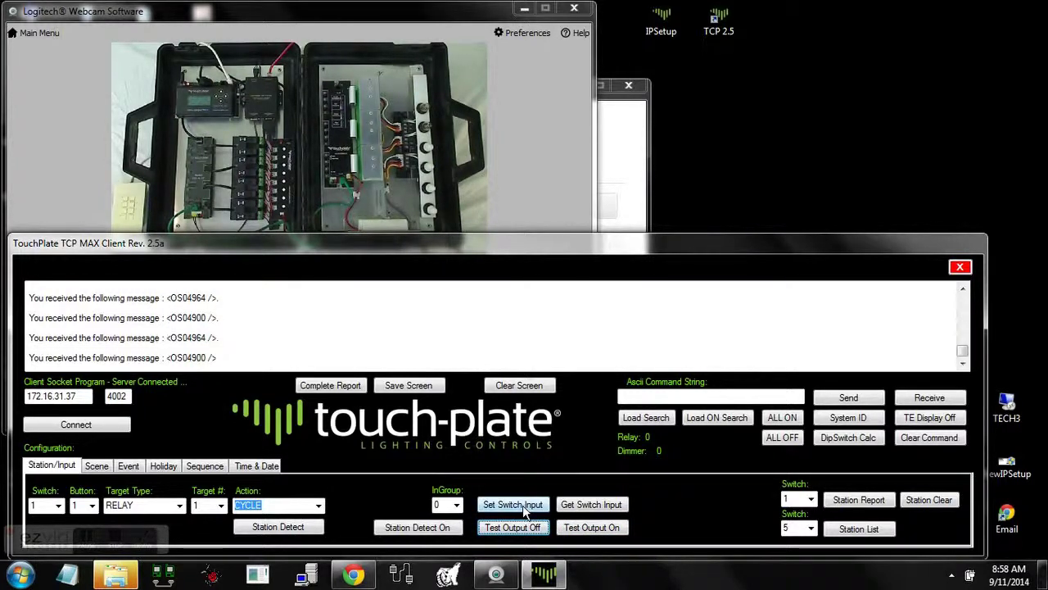
left_click(524, 506)
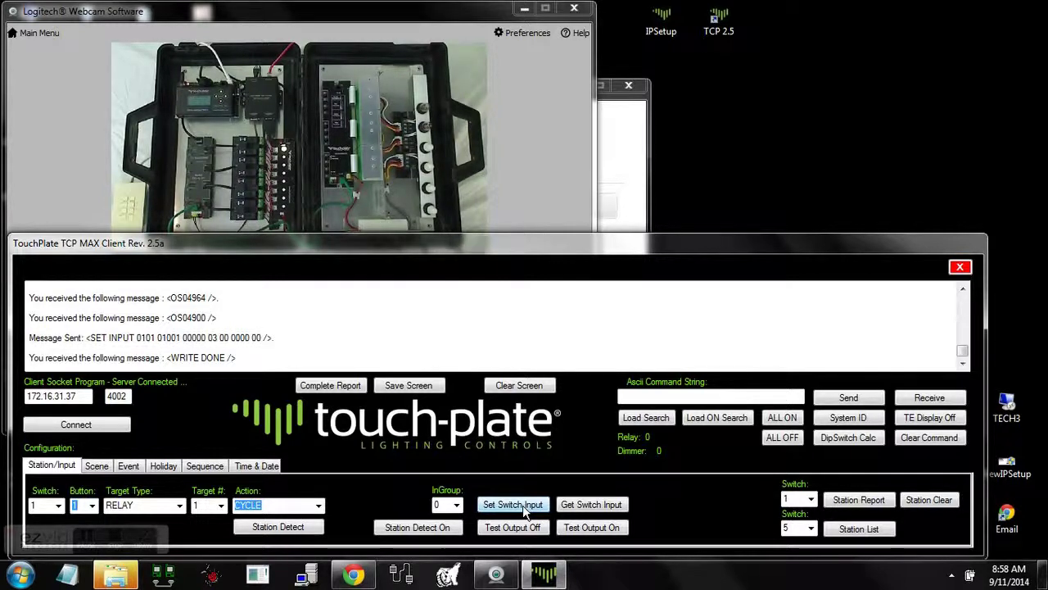
Assign switch 1, button 2 to dimmer 1 with the DIM CYCLE action and write the assignment to the controller.
type("2")
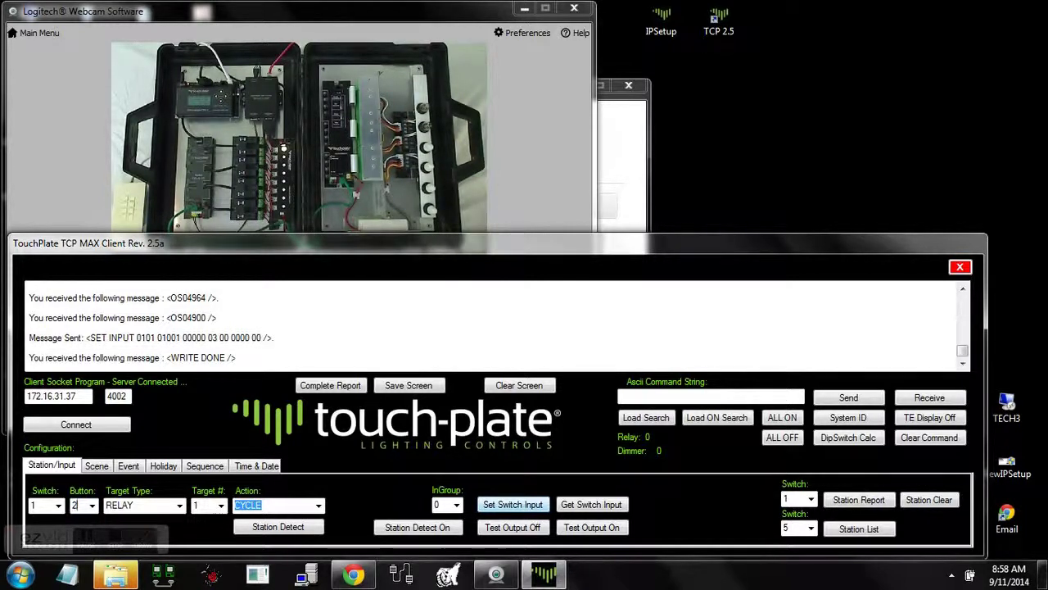
key("Tab")
type("d")
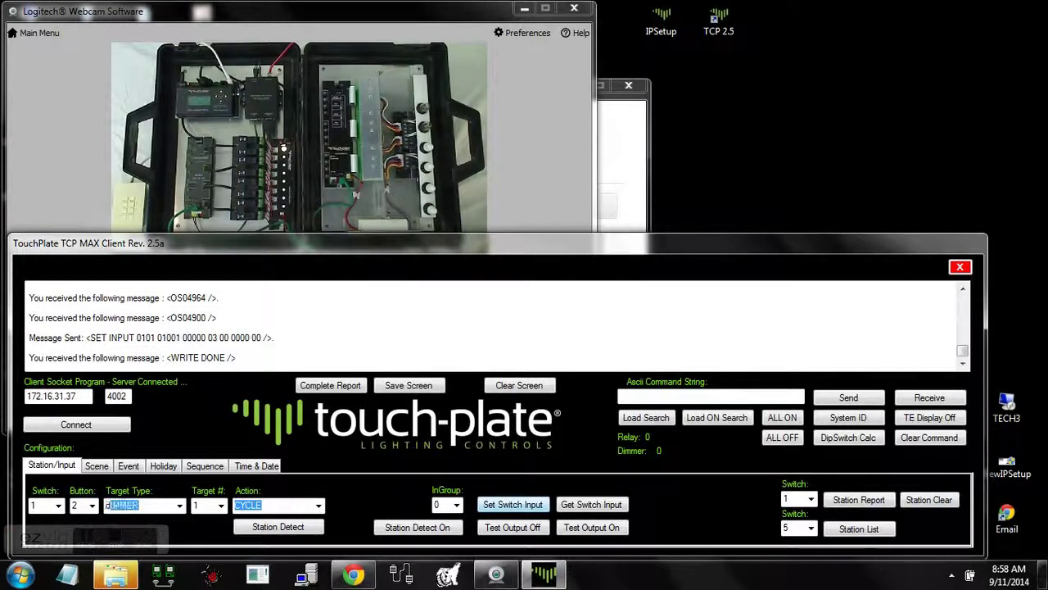
key("Tab")
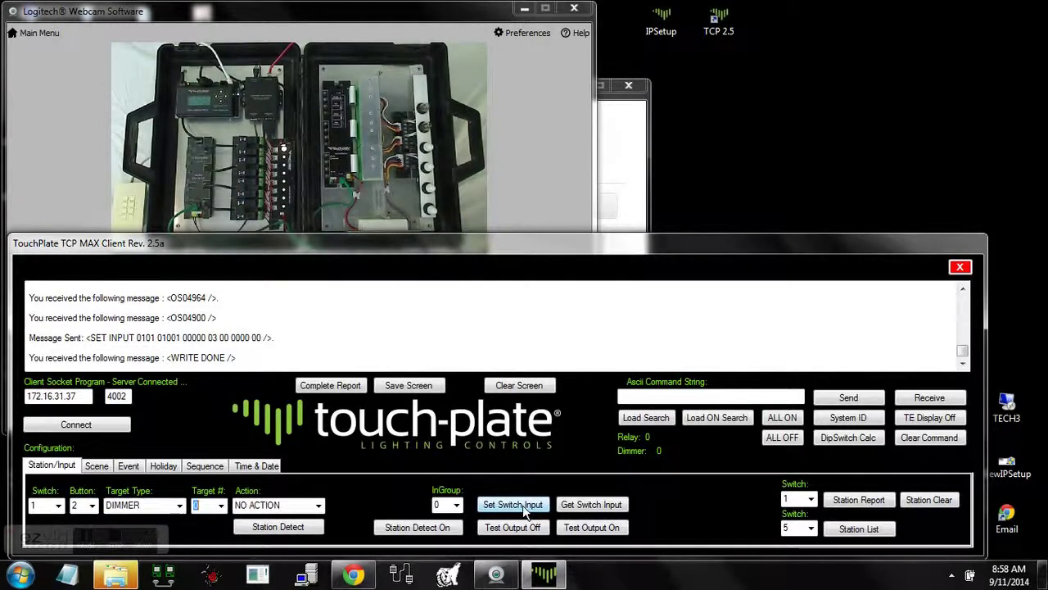
type("1")
key("Tab")
type("d")
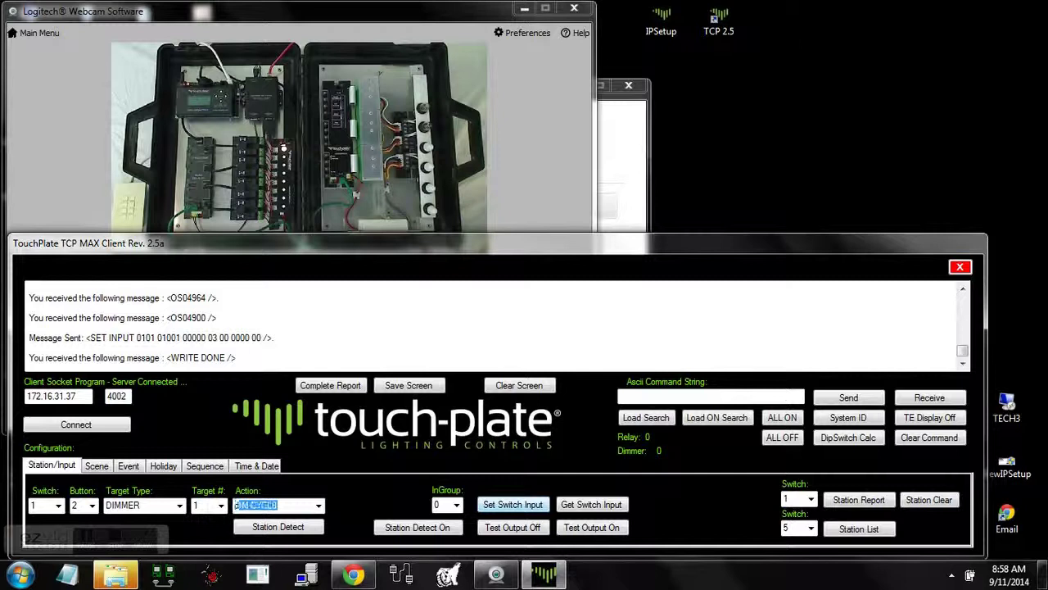
key("Tab")
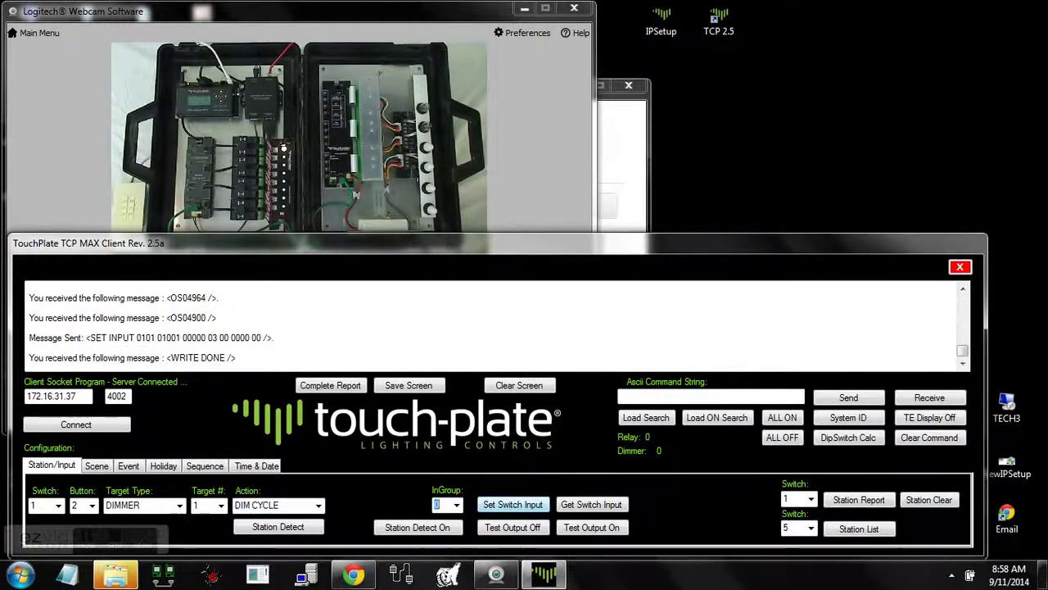
key("Tab")
key("Return")
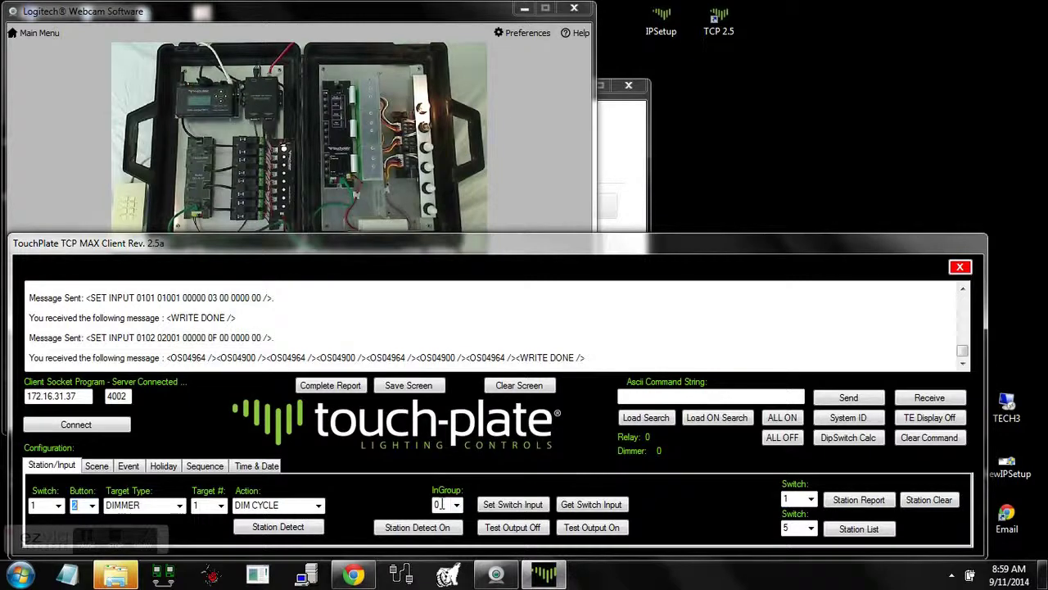
Read back the stored input assignments of switch 1's buttons 1, 3 and 2 from the controller.
left_click(93, 505)
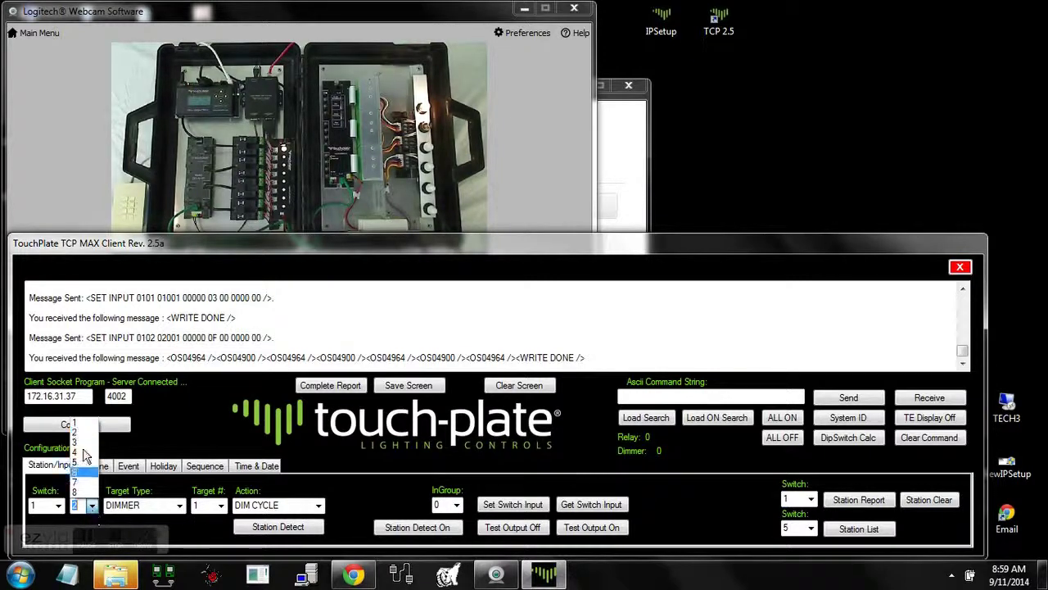
left_click(82, 425)
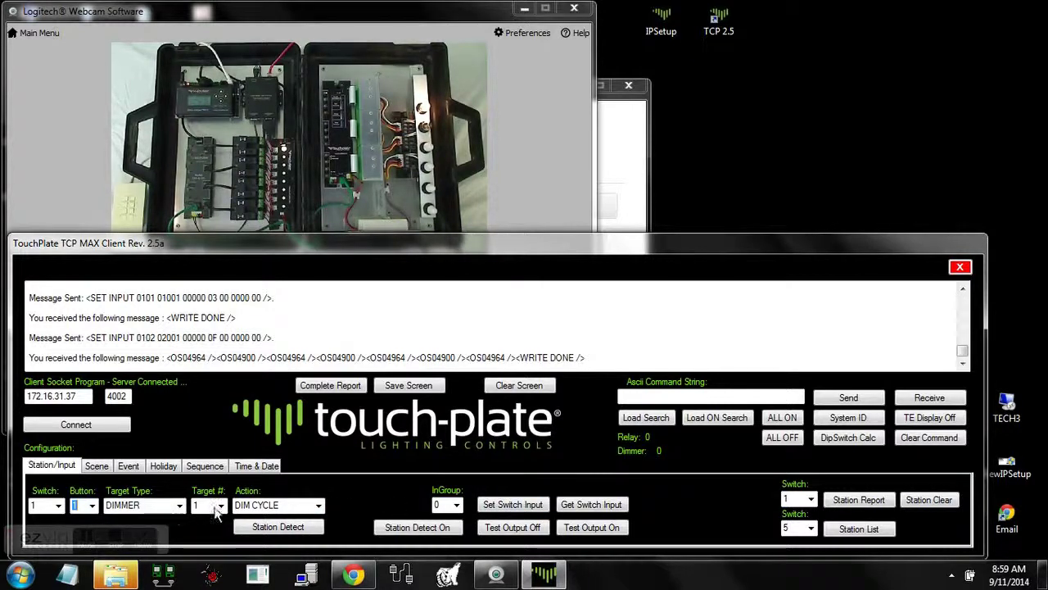
left_click(567, 505)
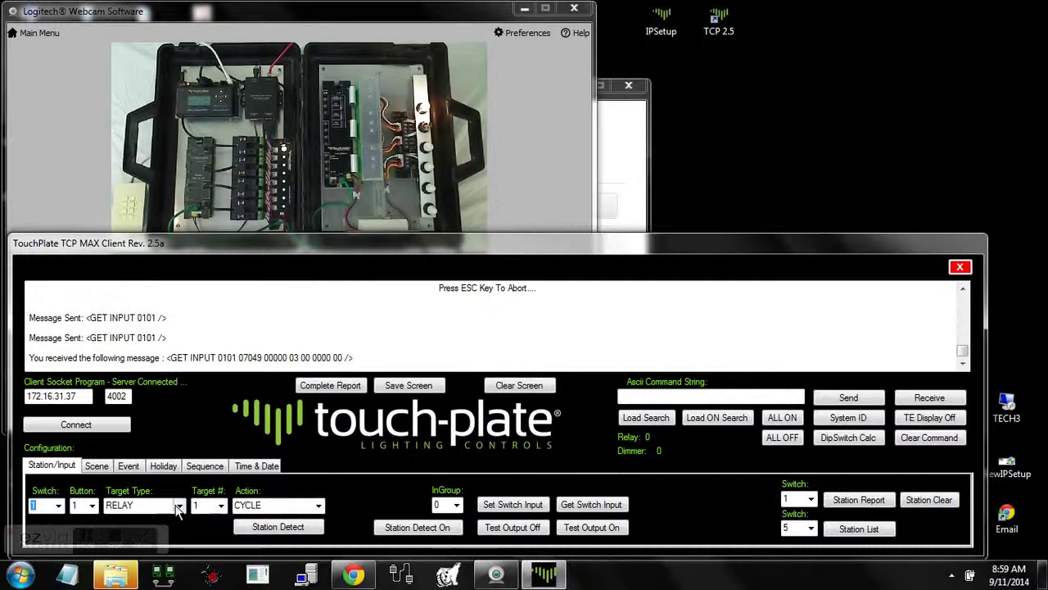
left_click(92, 506)
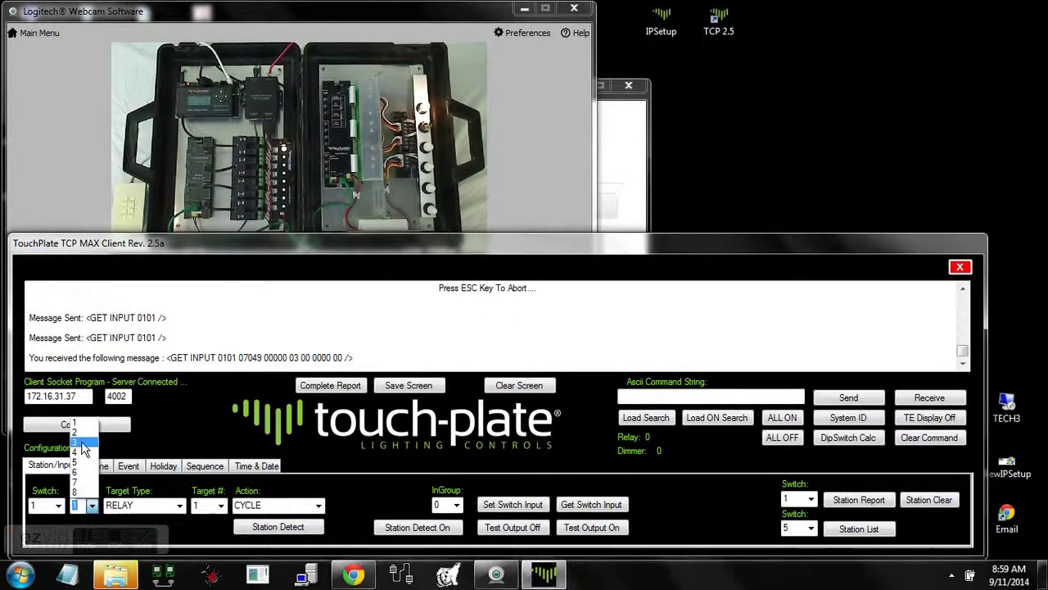
left_click(81, 443)
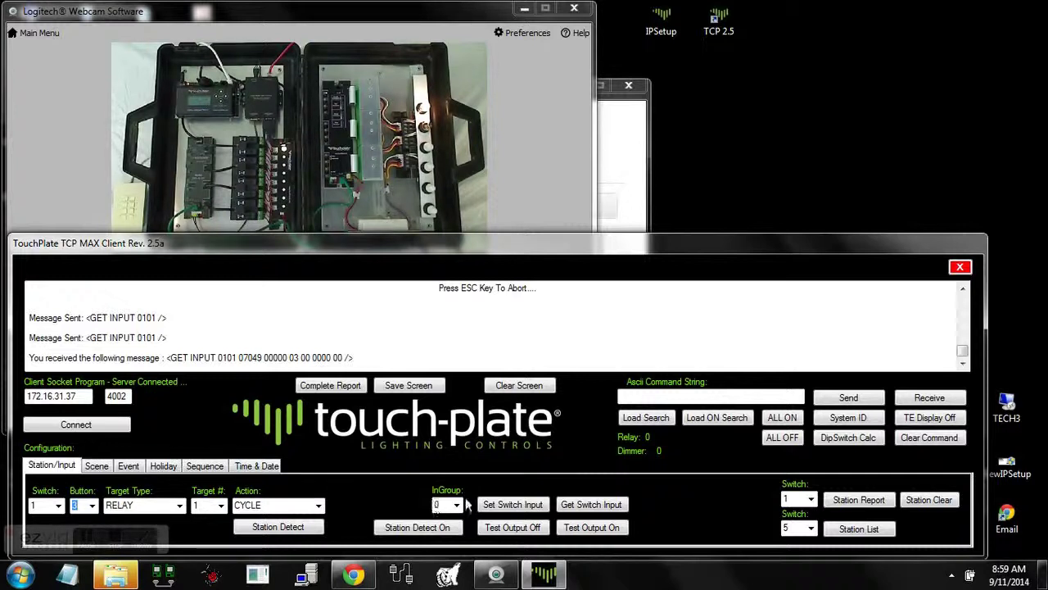
left_click(570, 506)
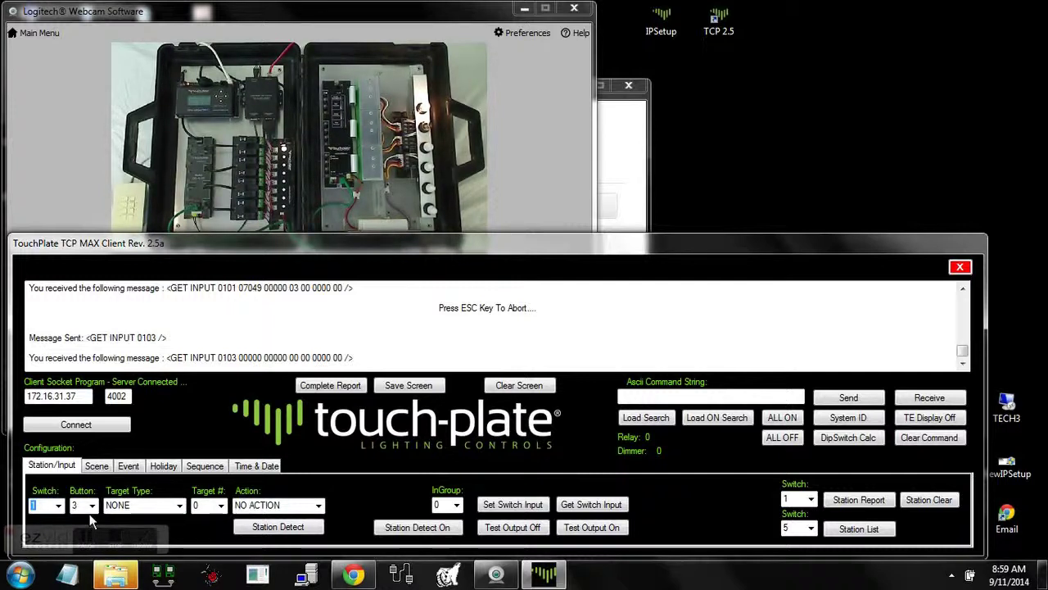
left_click(96, 506)
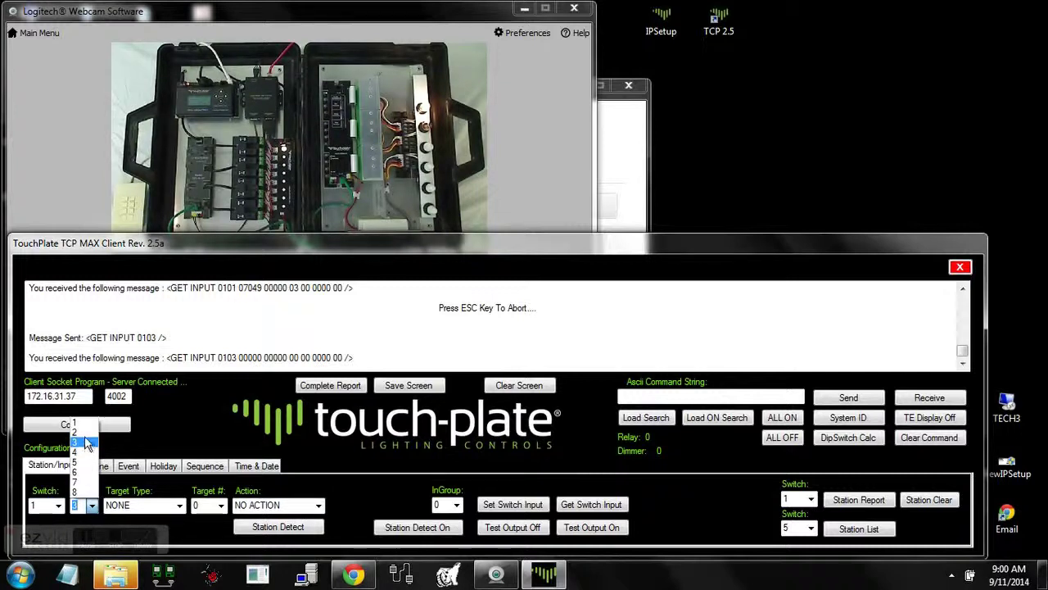
left_click(85, 433)
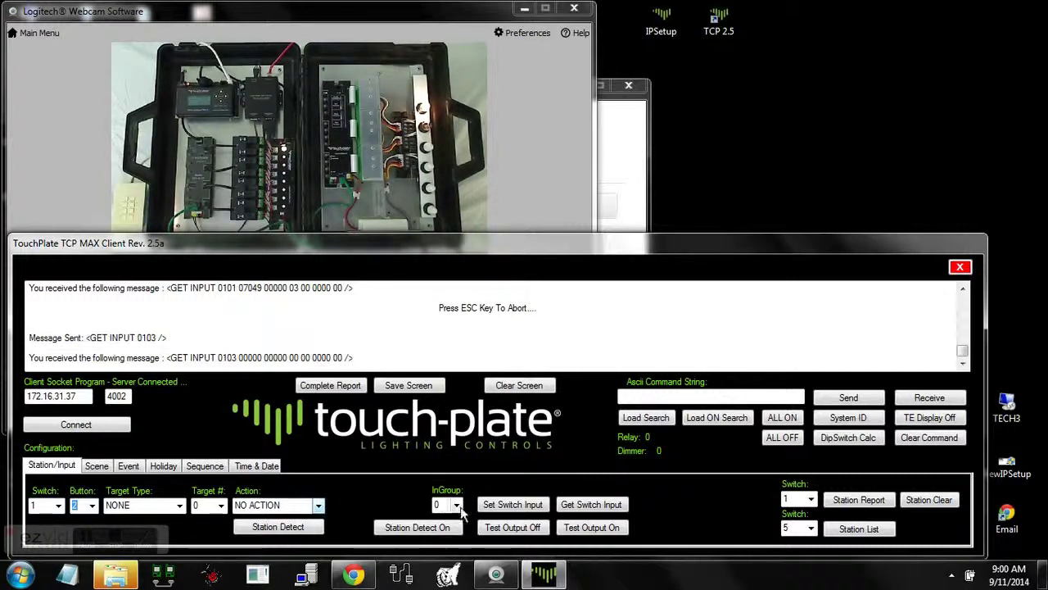
left_click(578, 508)
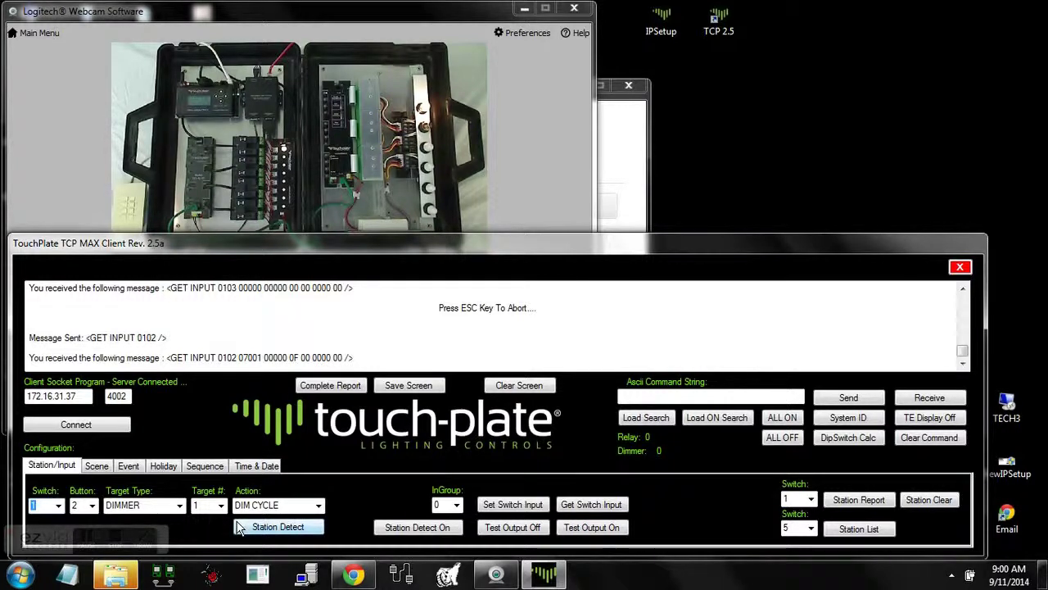
Run single station detection several times to identify pressed wall-switch buttons, and turn on continuous station detection.
left_click(295, 527)
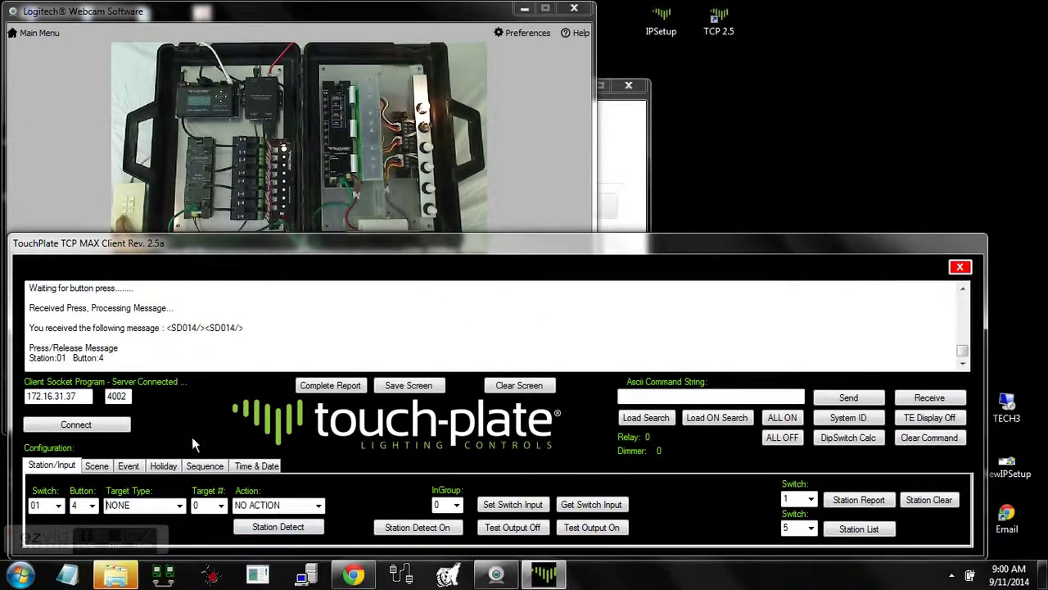
left_click(258, 529)
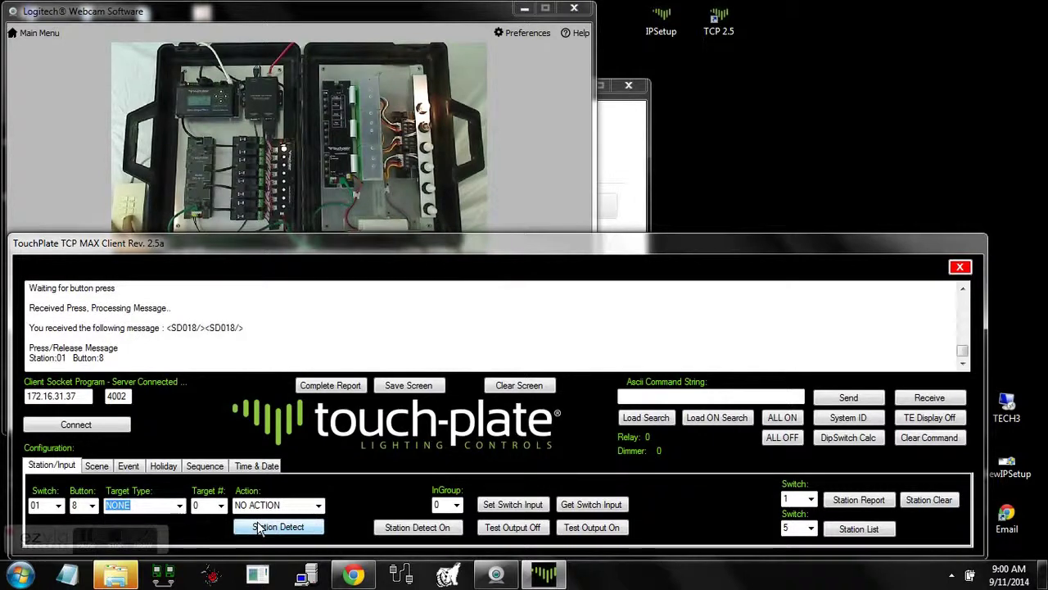
left_click(263, 529)
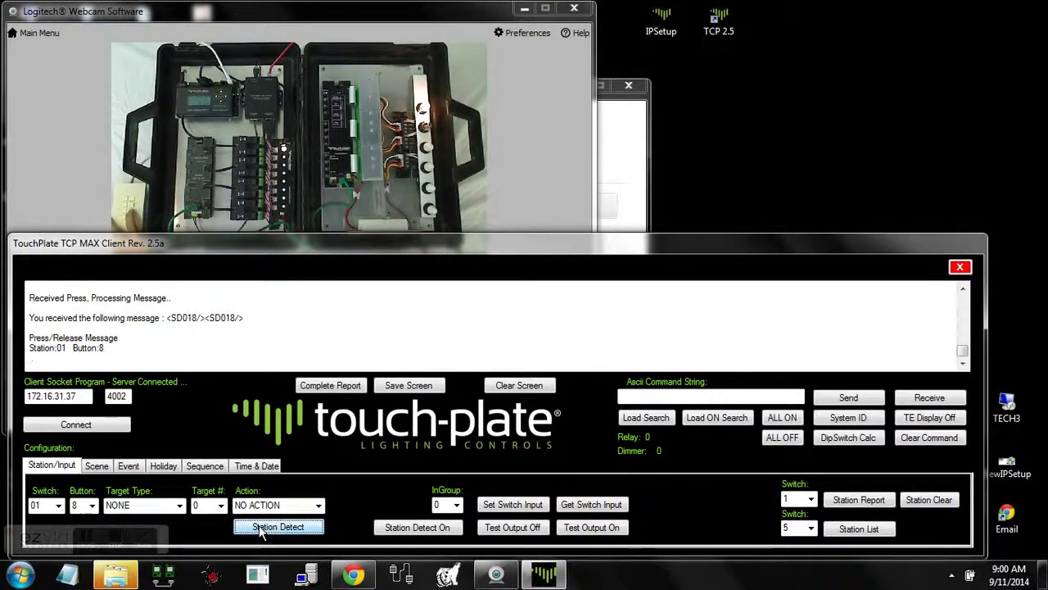
left_click(263, 529)
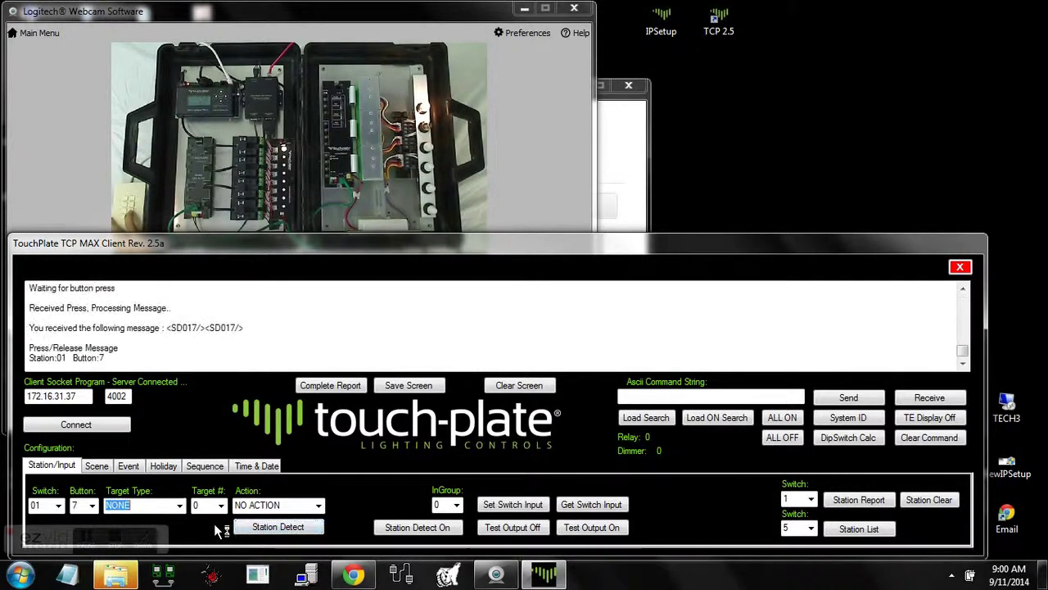
left_click(394, 528)
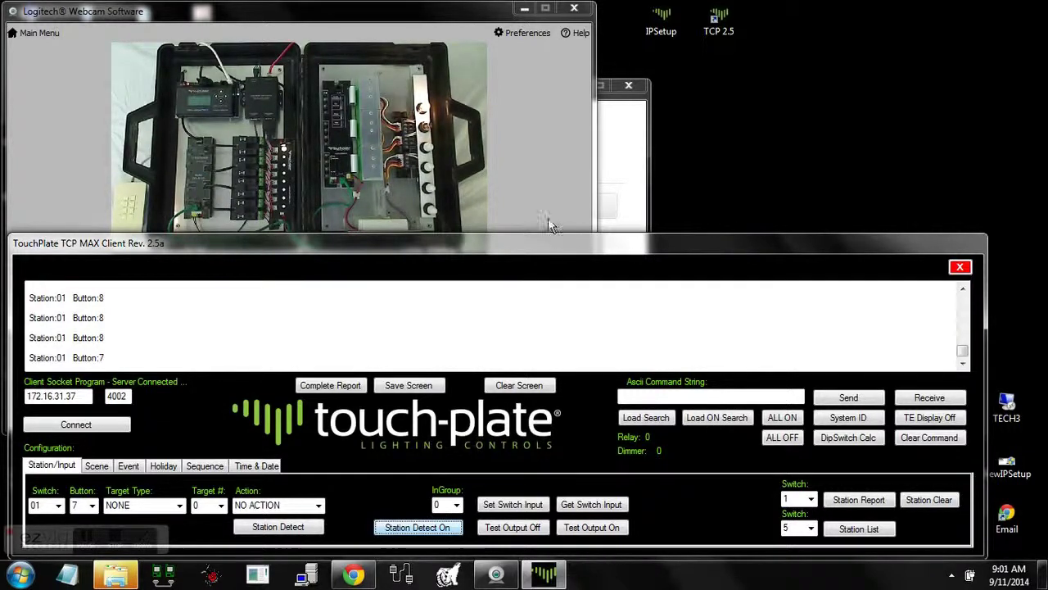
Extend the client window upward to enlarge the message log, and clear the log.
left_click(511, 229)
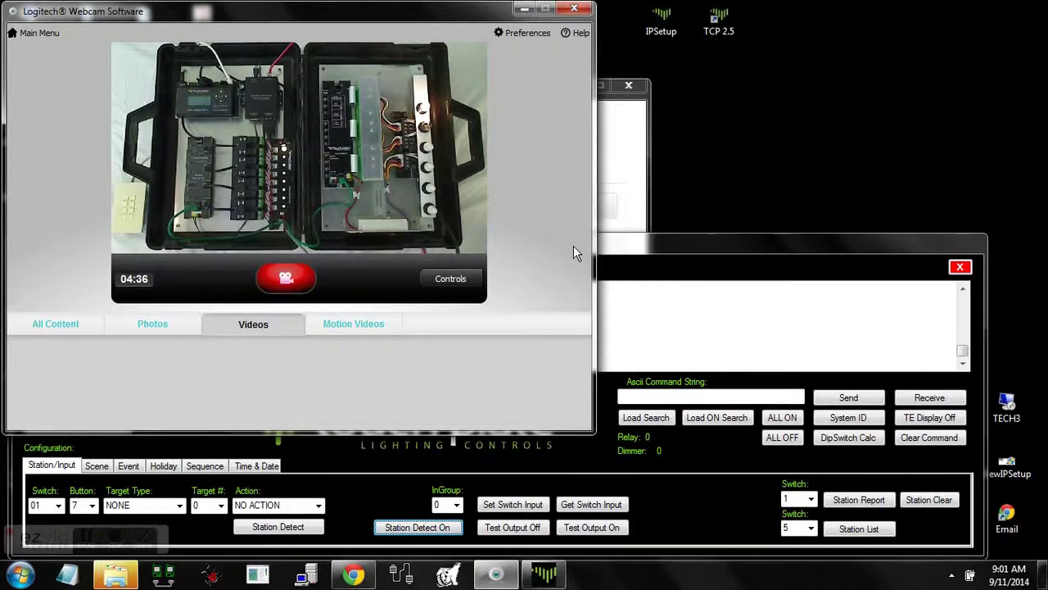
left_click(605, 243)
left_click_drag(597, 233, 598, 66)
left_click(519, 386)
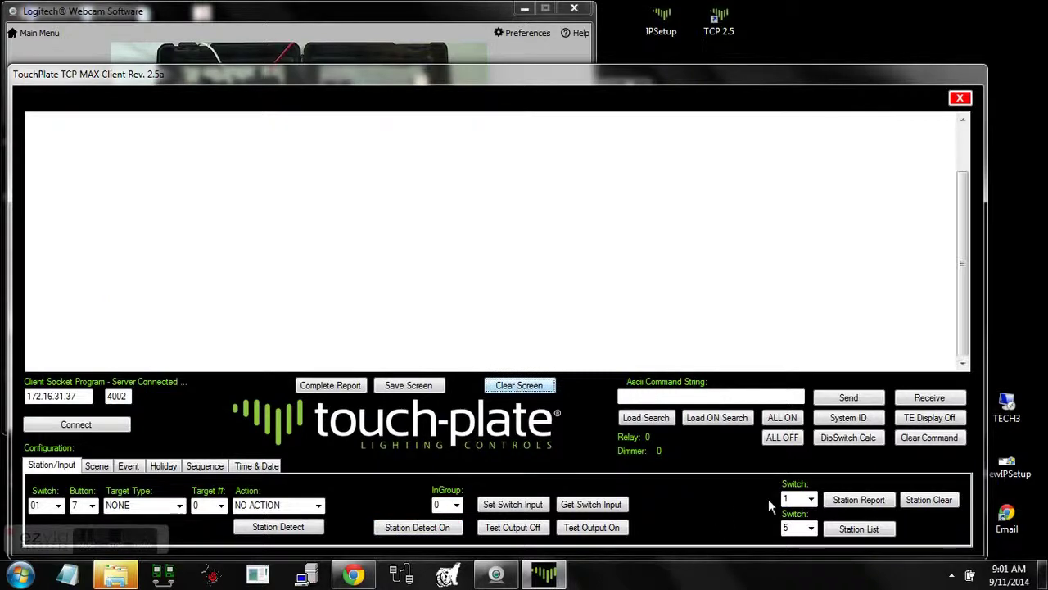
Generate the station report for switch 1 and run the station list with its switch number set to 4.
left_click(841, 501)
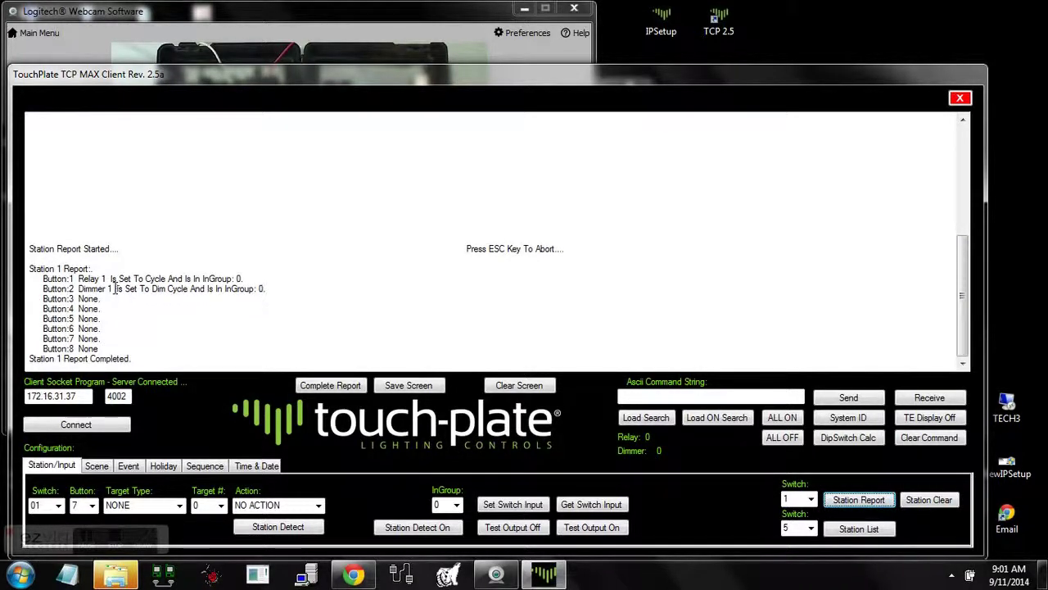
left_click(811, 529)
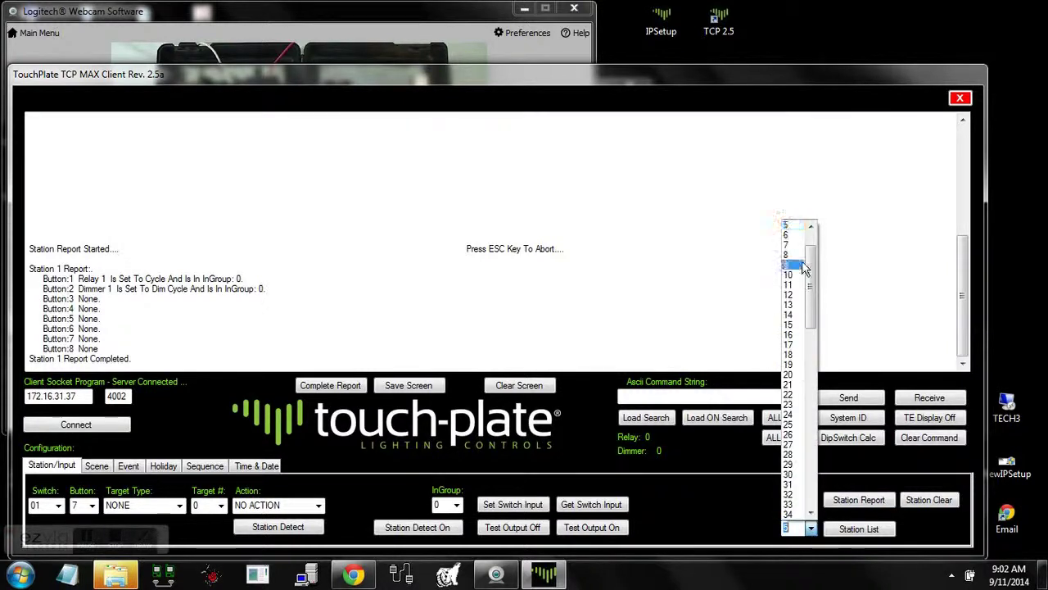
left_click(810, 227)
left_click(810, 226)
left_click(810, 227)
left_click(810, 227)
left_click(791, 234)
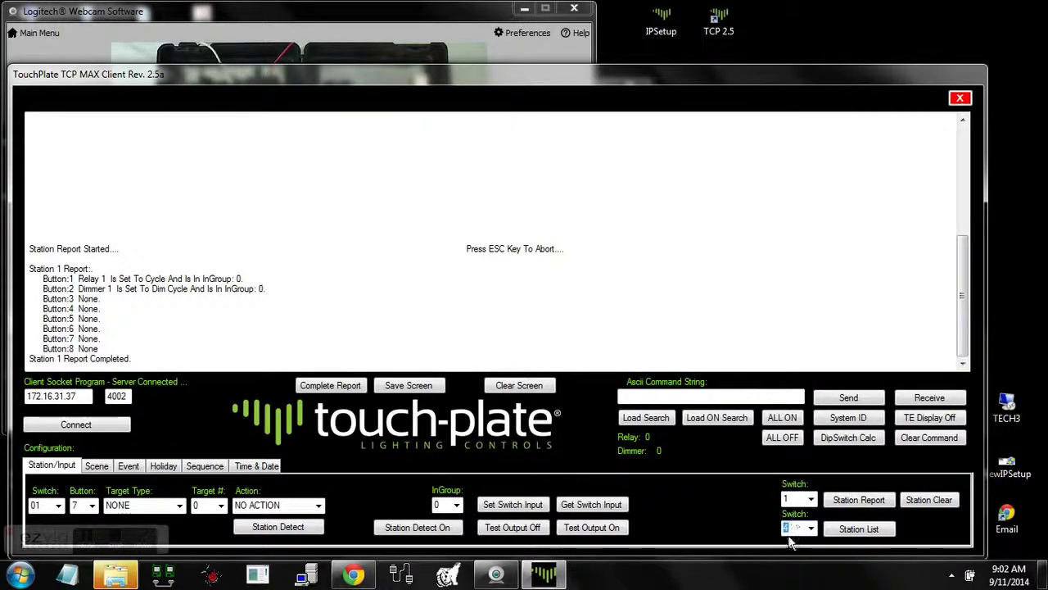
left_click(833, 530)
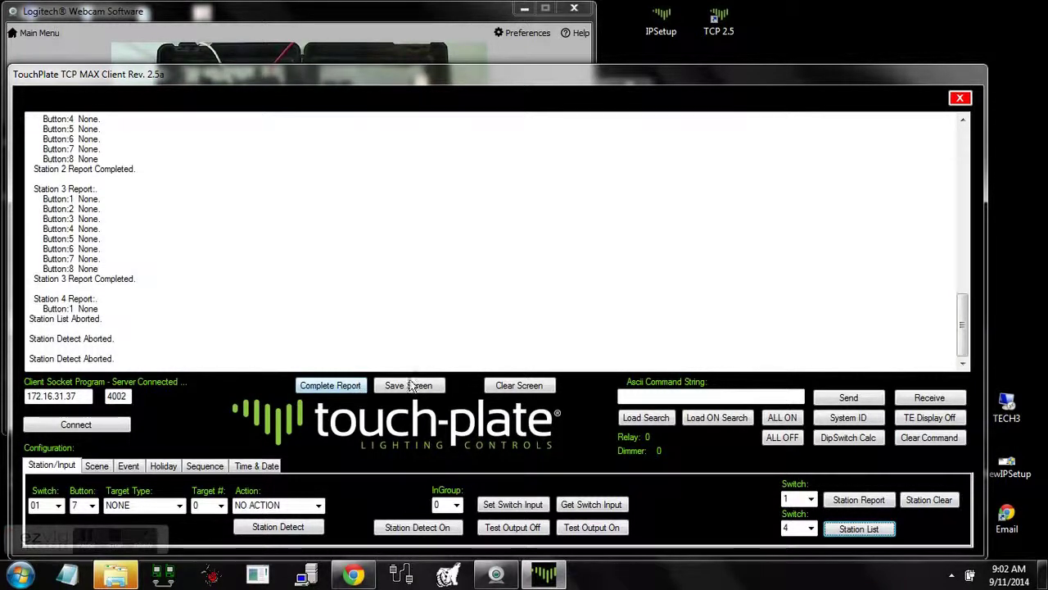
Clear all button assignments of station 1 and run its station report again.
left_click(811, 498)
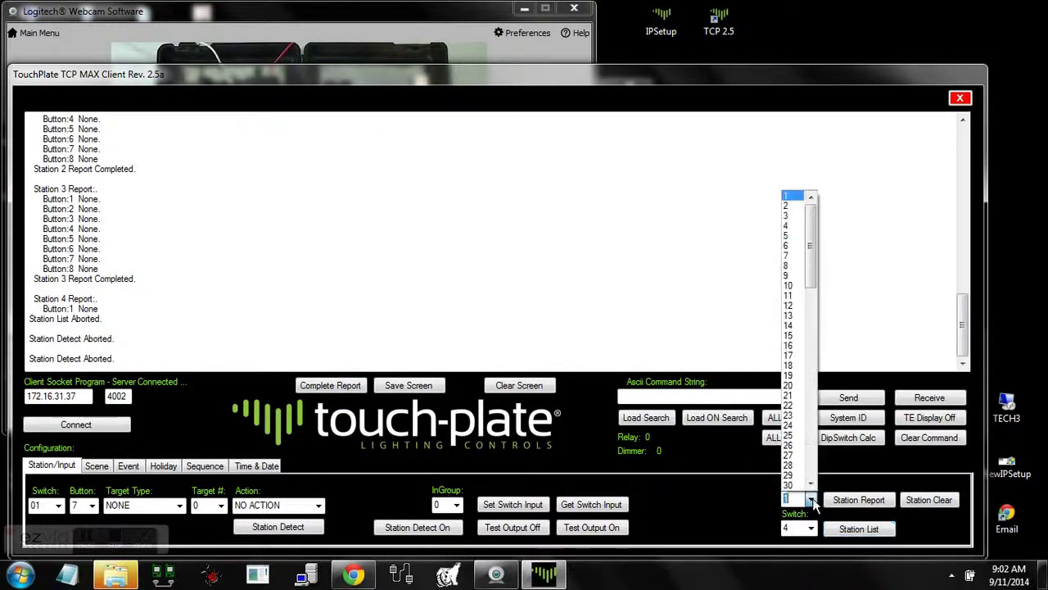
left_click(796, 198)
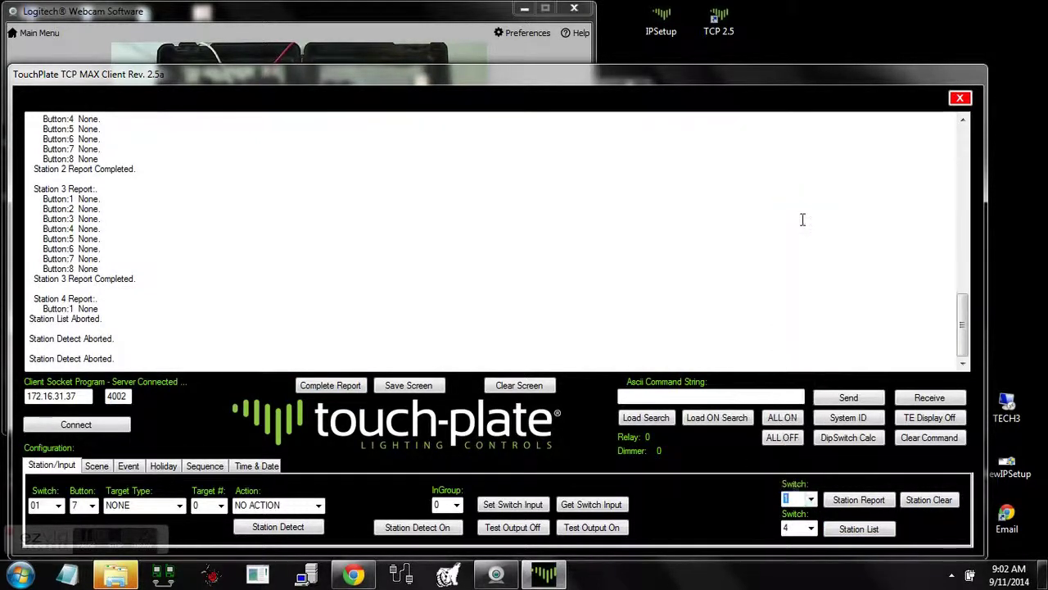
left_click(943, 500)
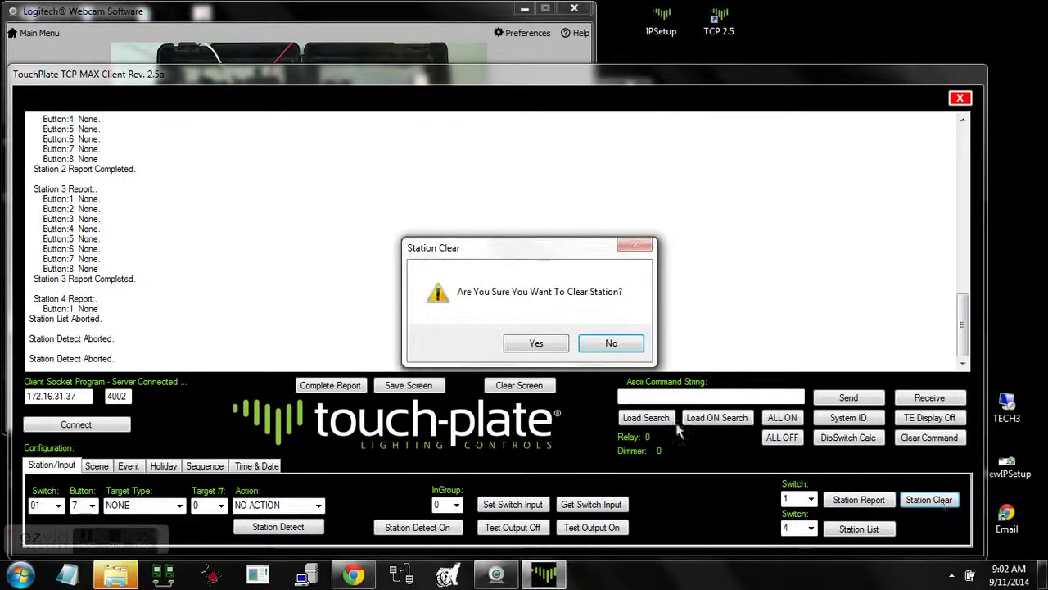
left_click(536, 344)
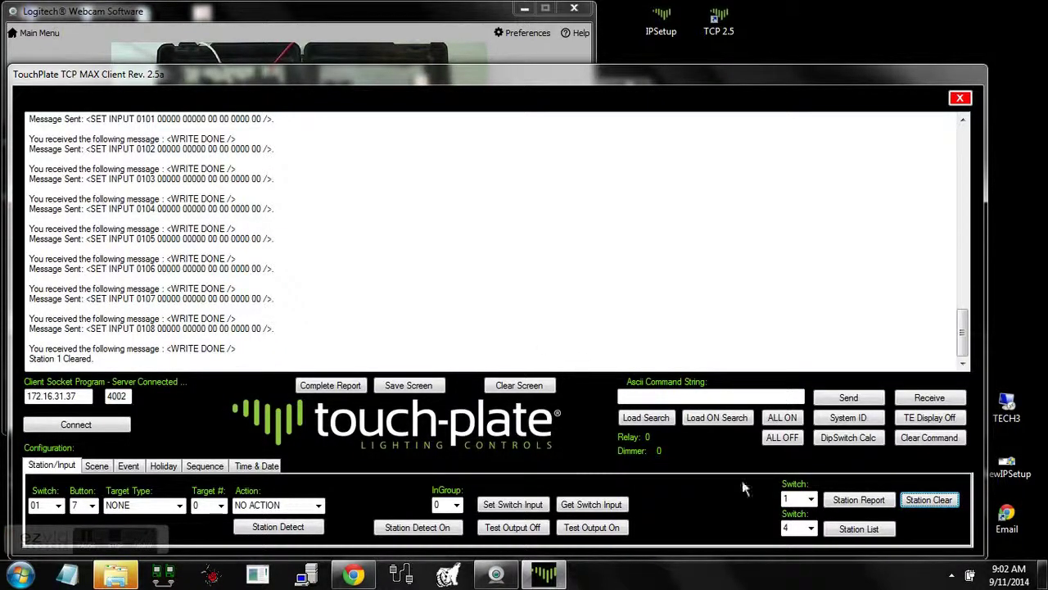
left_click(835, 502)
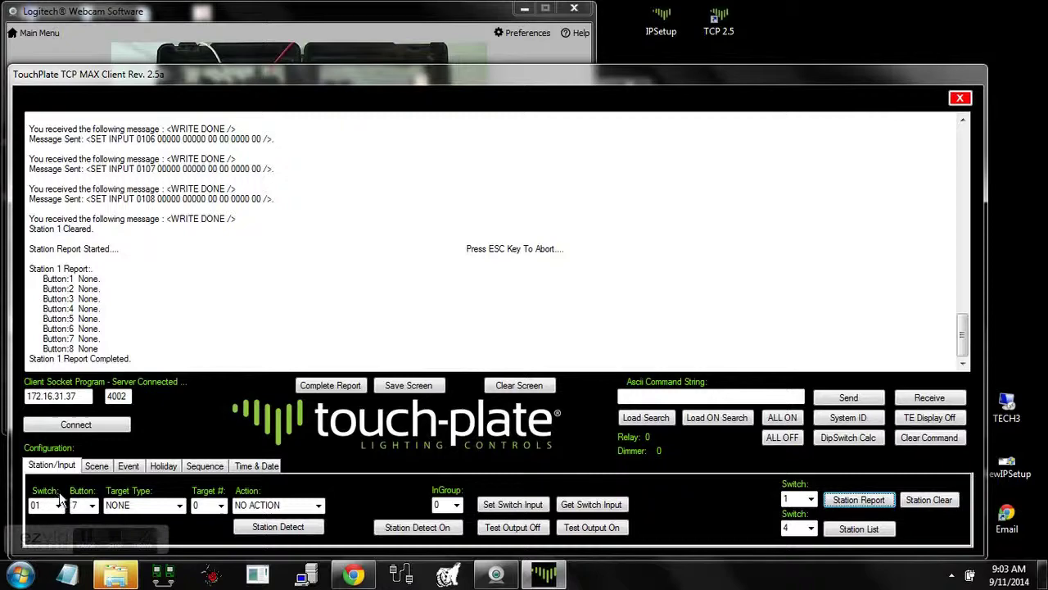
Open the scene configuration, select scene 1 and set its target type to RELAY.
mouse_move(144, 544)
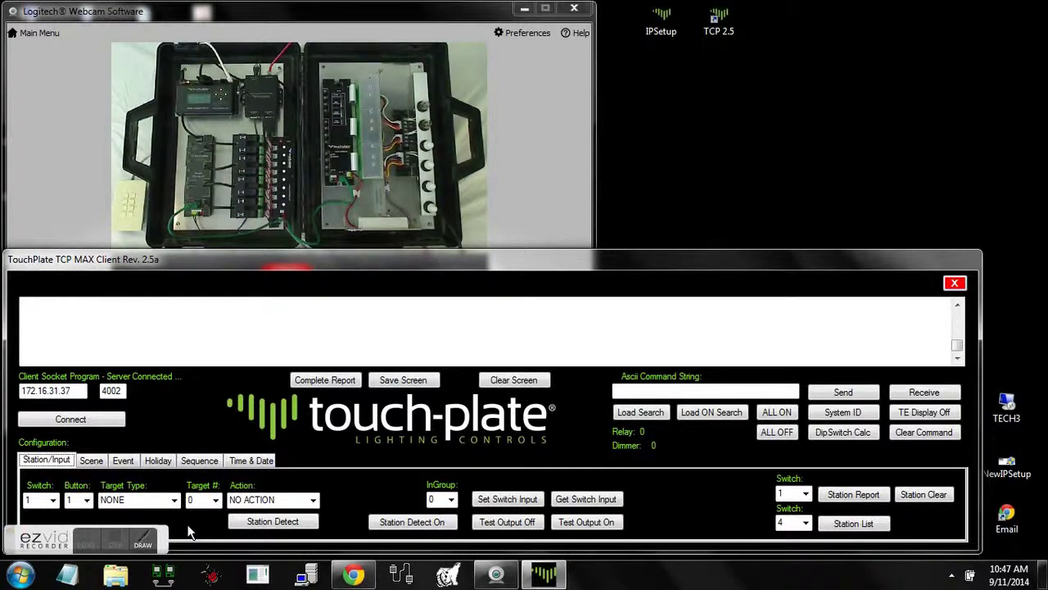
left_click(92, 461)
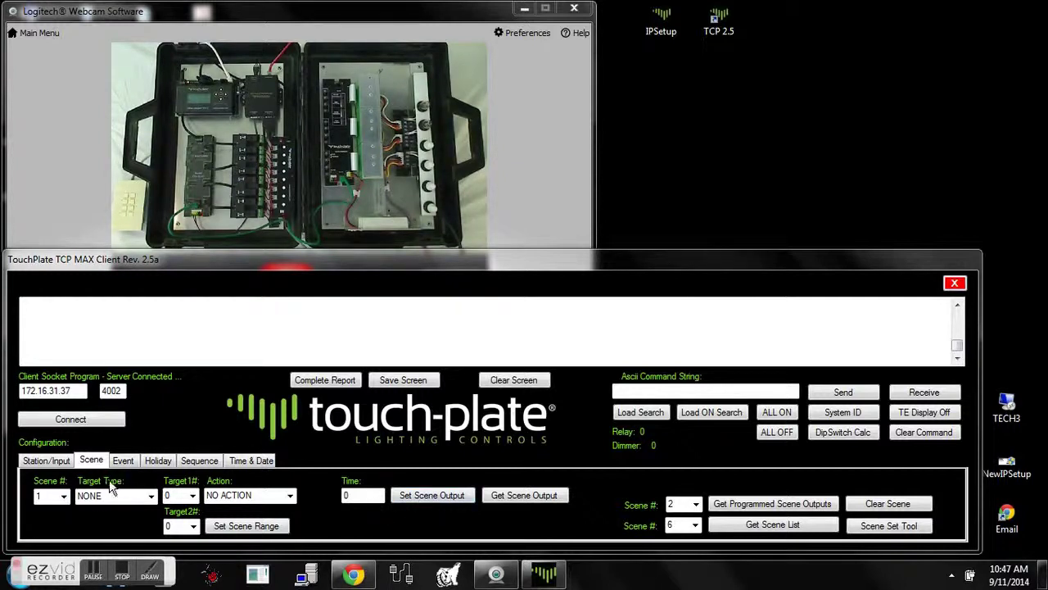
left_click(63, 496)
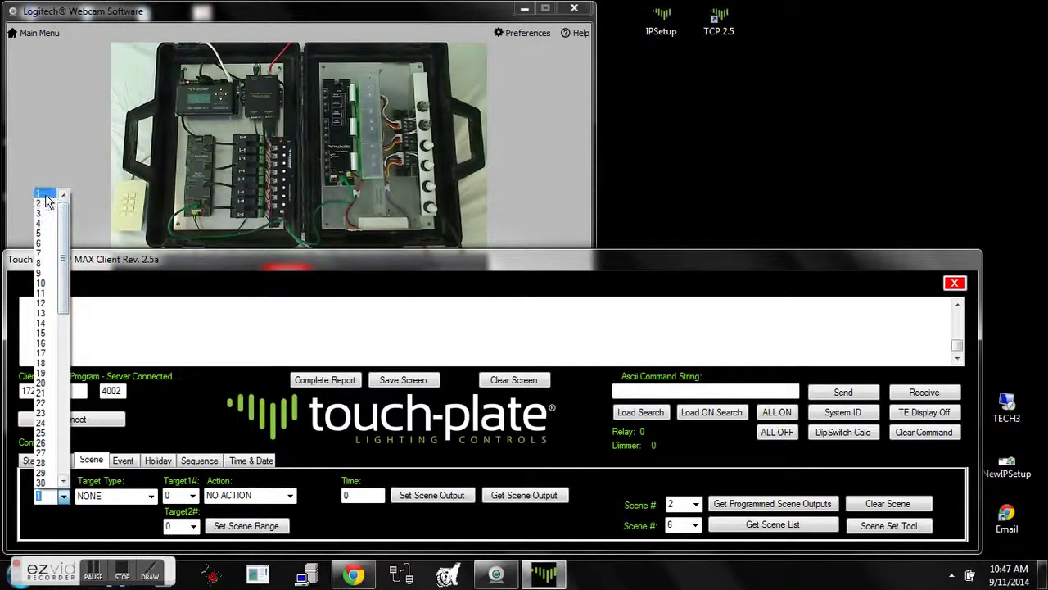
left_click(45, 196)
key("Tab")
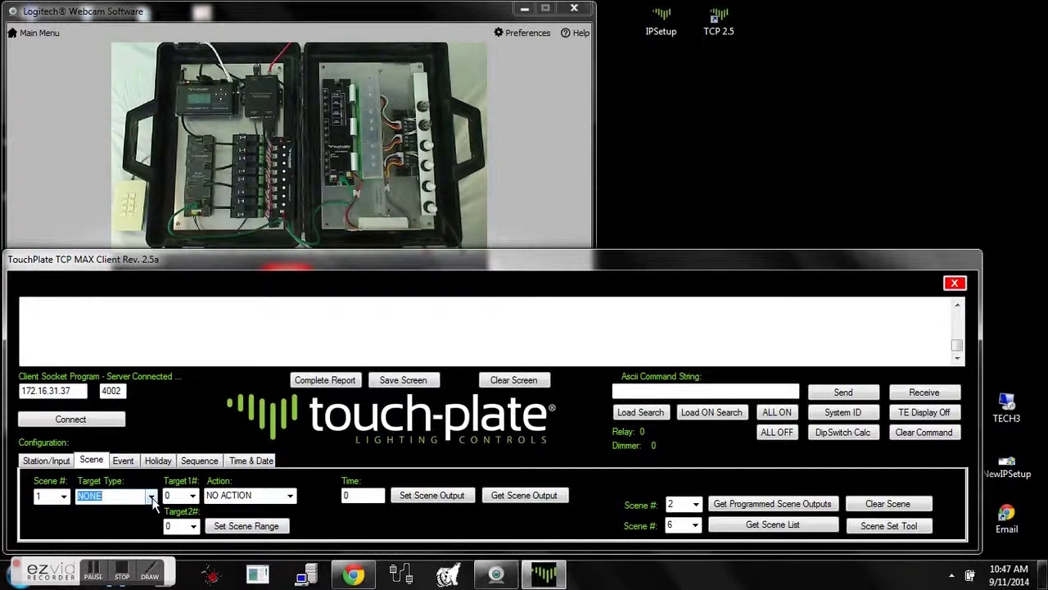
left_click(151, 496)
left_click(136, 529)
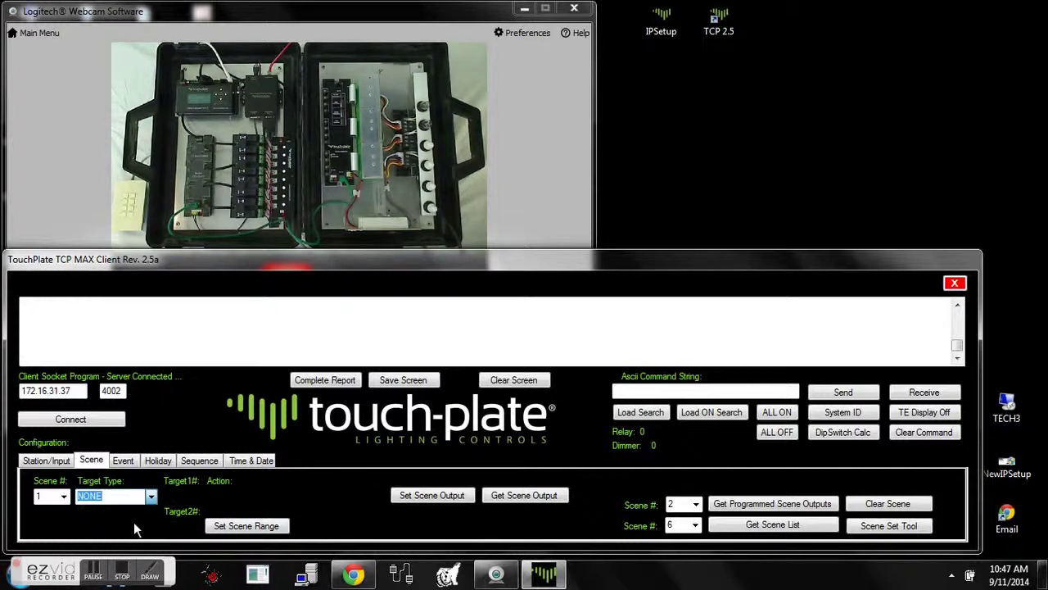
Set the first target to relay 1 with the action ON and write this output to scene 1.
key("Tab")
type("1")
key("Tab")
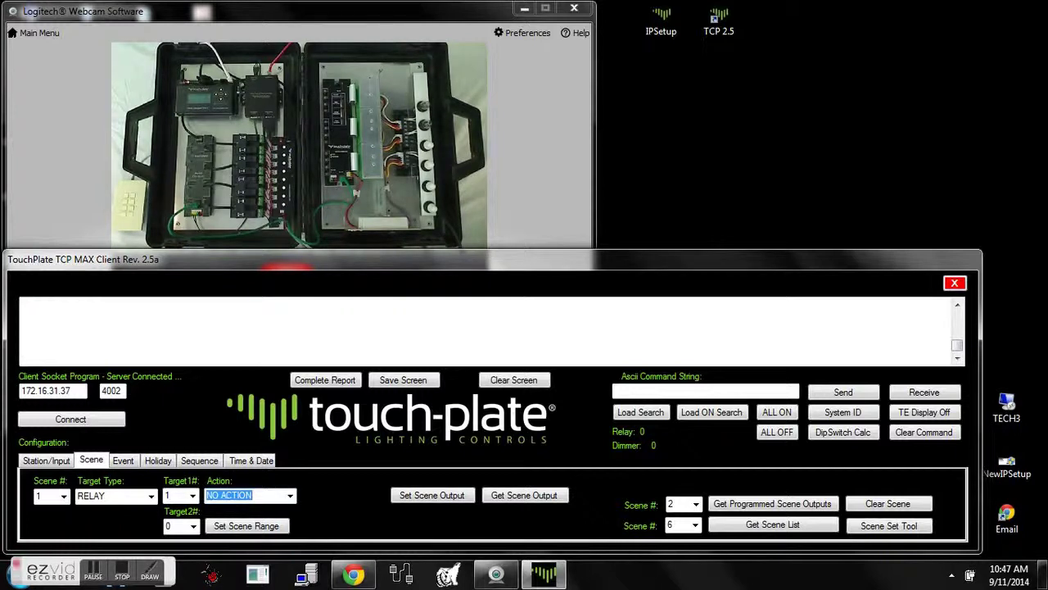
type("o")
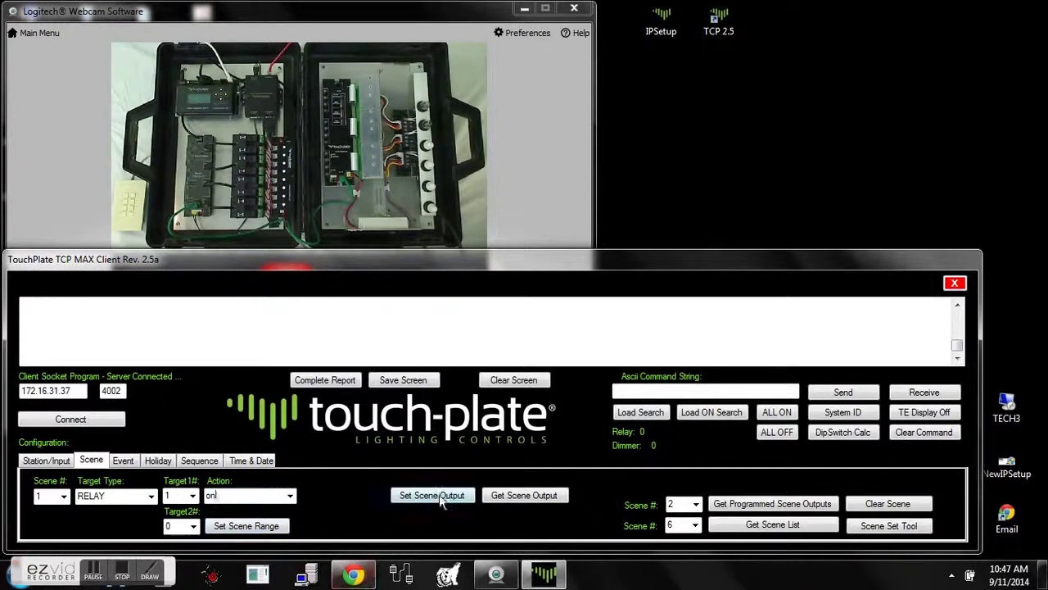
type("n")
left_click(441, 496)
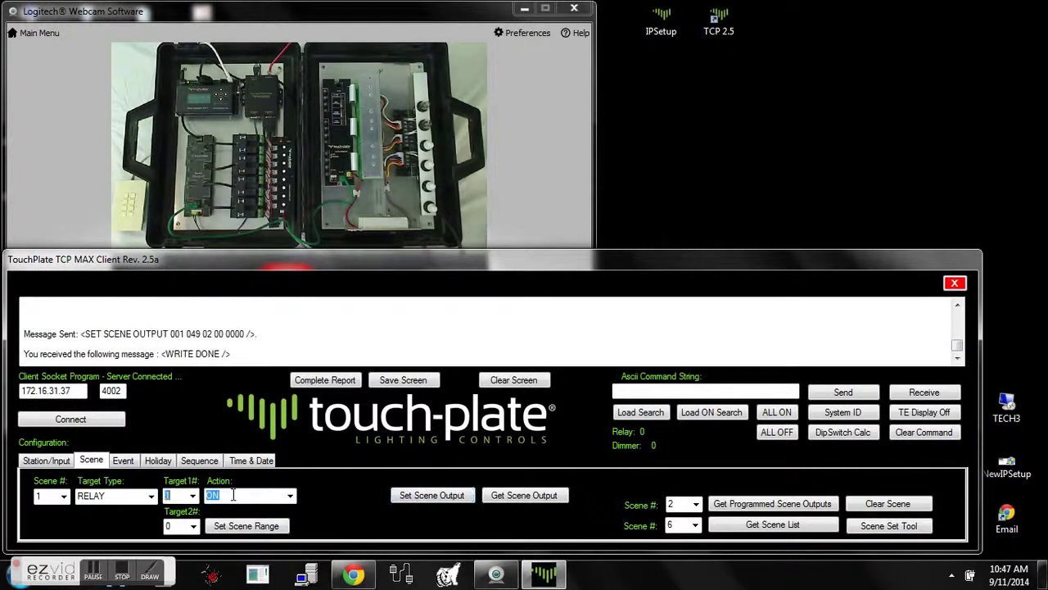
Add relay 2 with the action ON to scene 1 as another scene output.
left_click(192, 495)
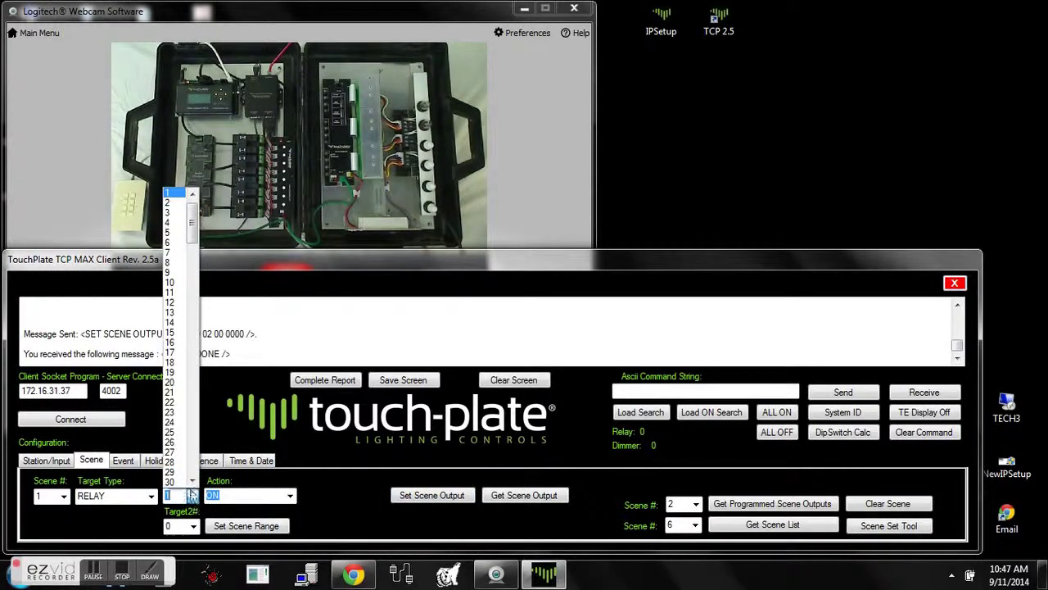
left_click(180, 203)
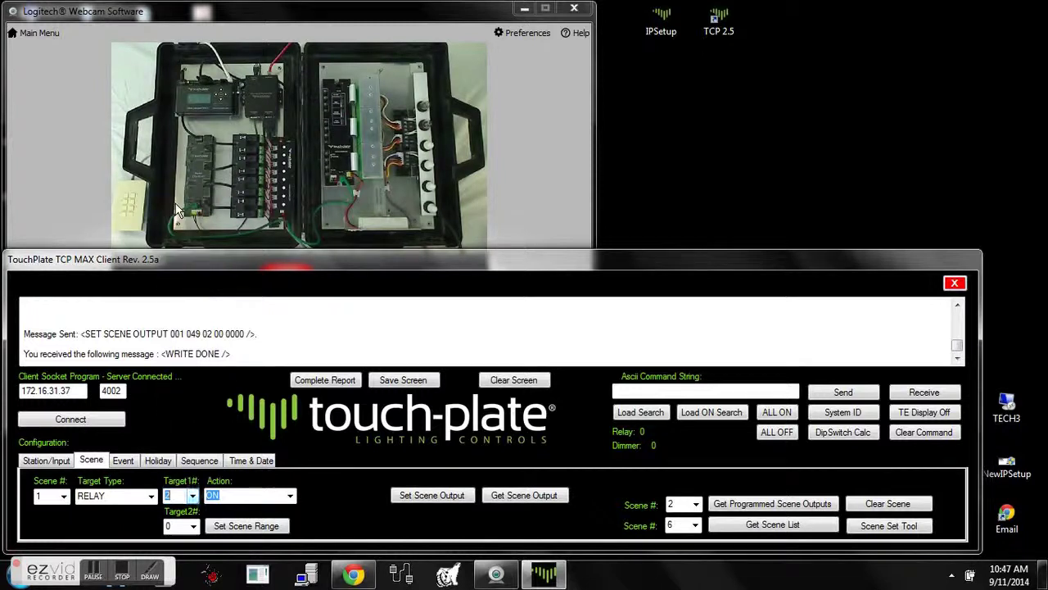
left_click(412, 500)
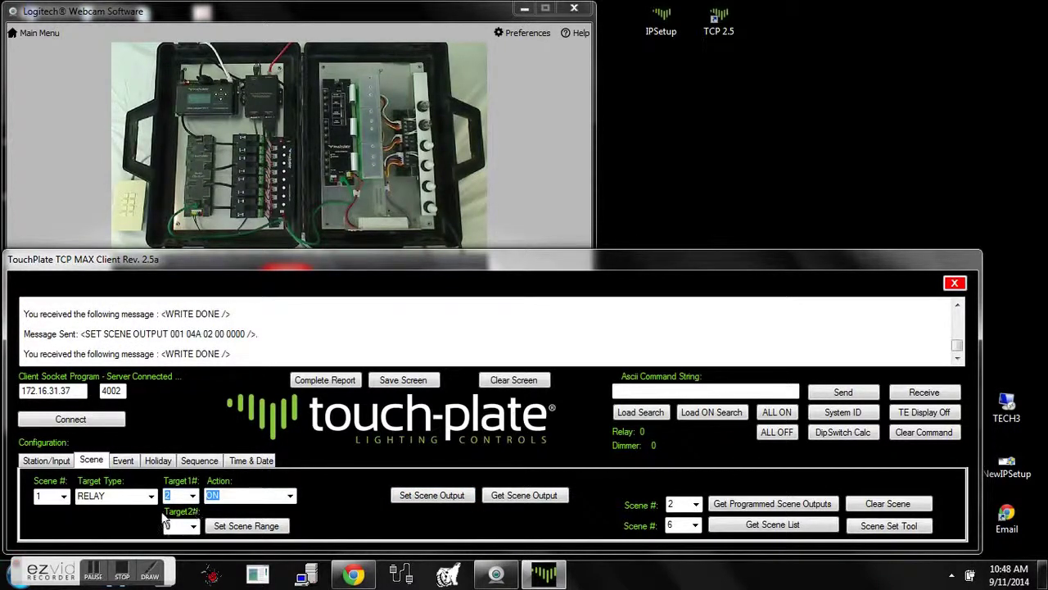
Switch to scene 2 and write relay 2 to it with the action OFF.
left_click(63, 496)
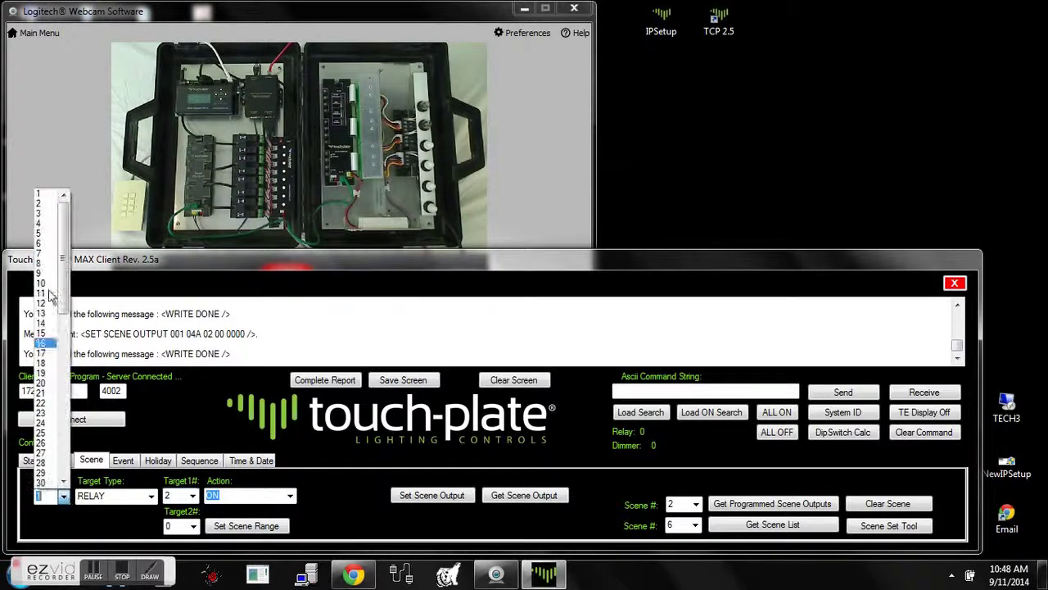
left_click(45, 203)
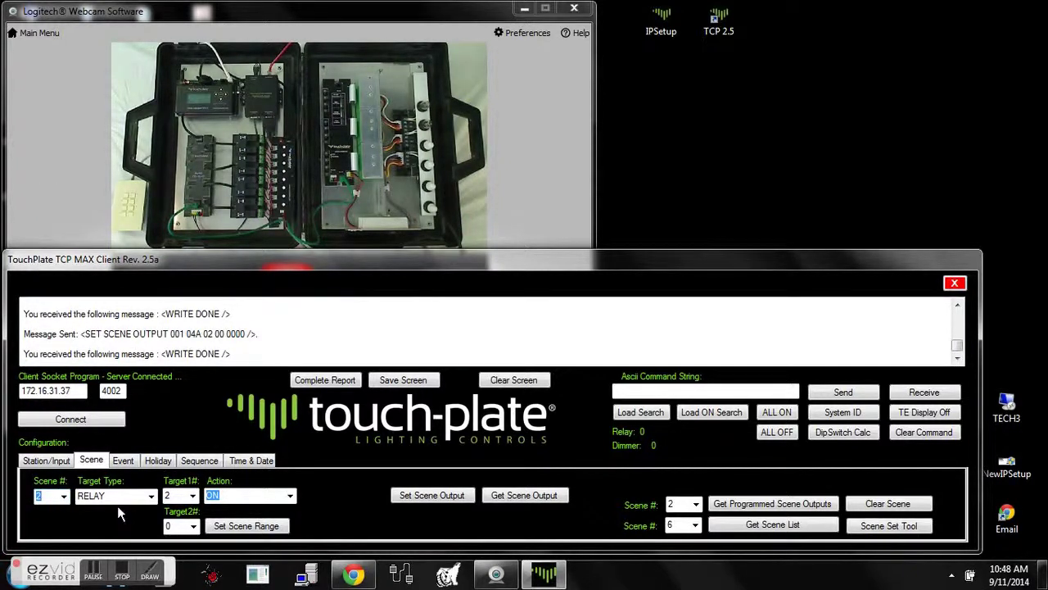
left_click(288, 496)
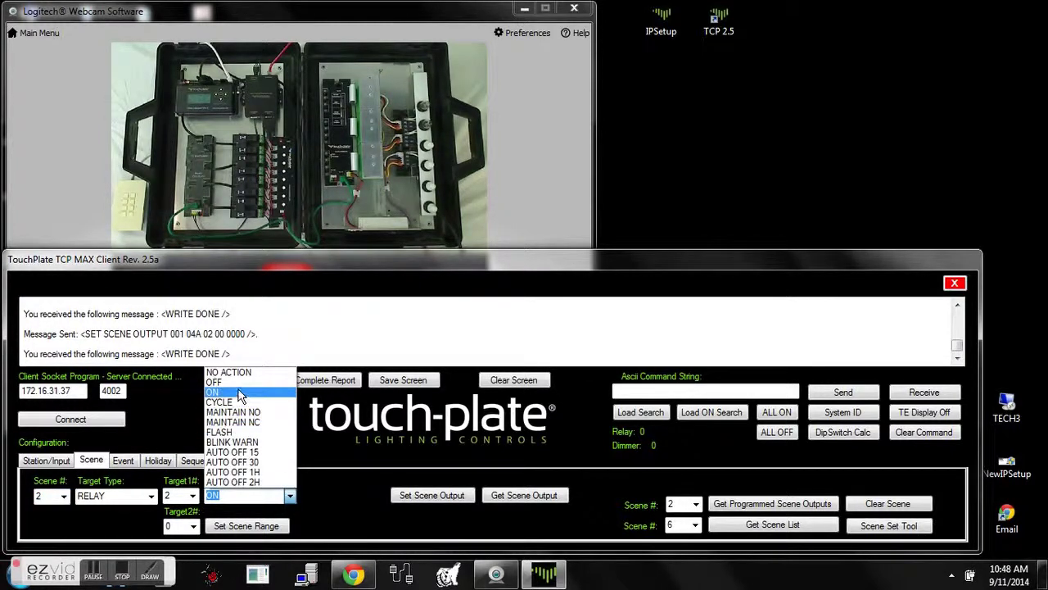
left_click(238, 383)
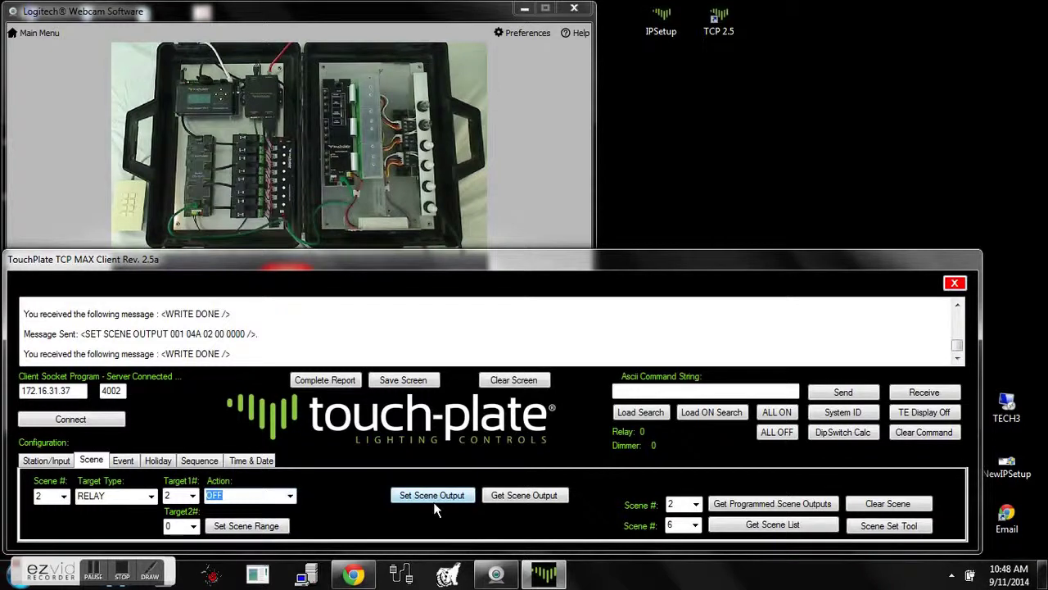
left_click(433, 495)
Add relay 1 with the action OFF to scene 2 as another scene output.
left_click(192, 496)
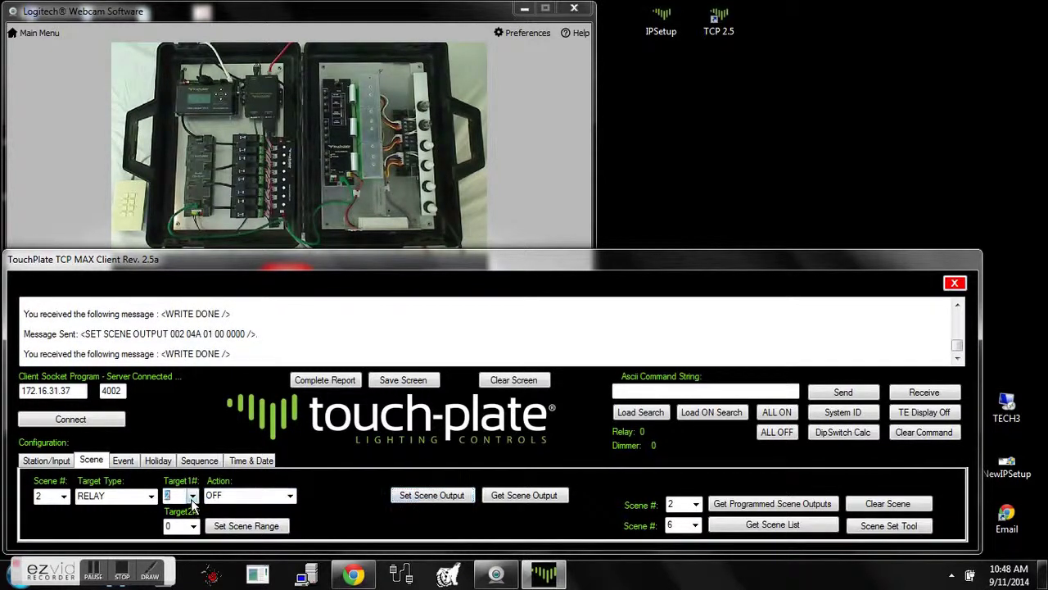
left_click(192, 197)
left_click(172, 196)
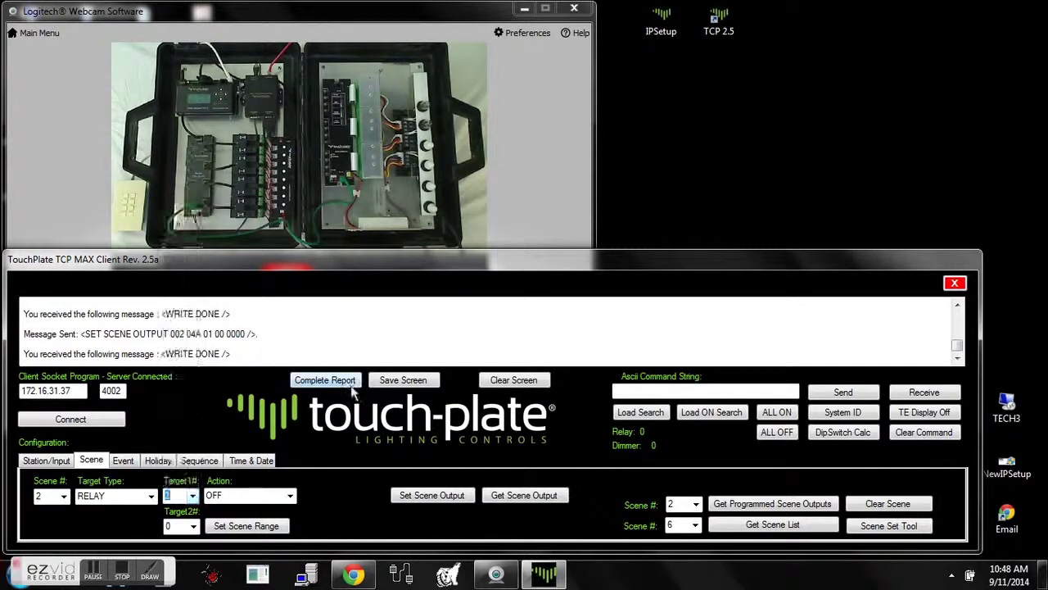
left_click(417, 494)
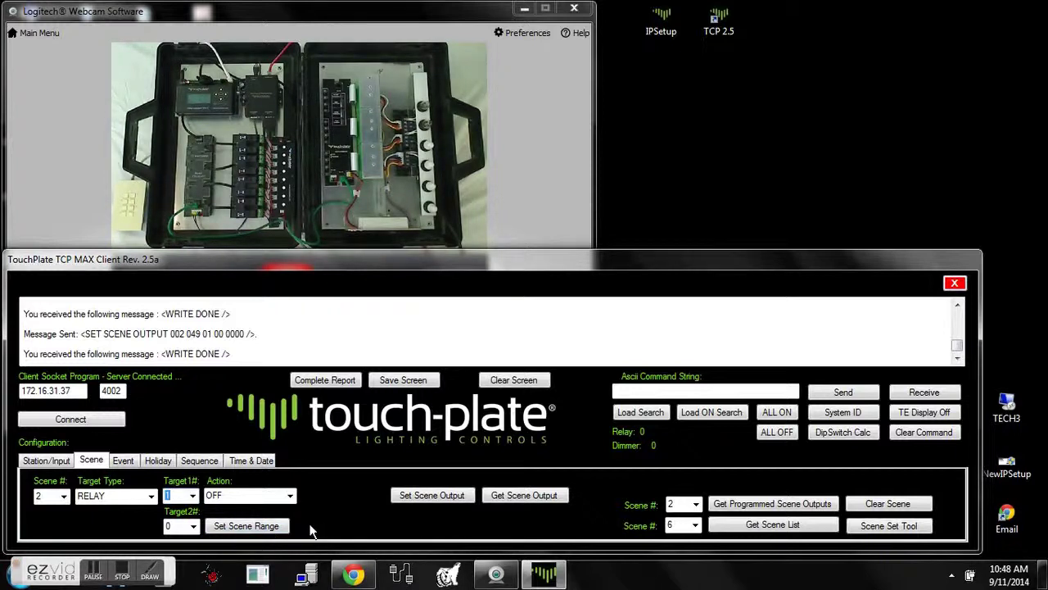
Select scene 3 and define a relay range from 1 to 8 with the action ON.
left_click(63, 496)
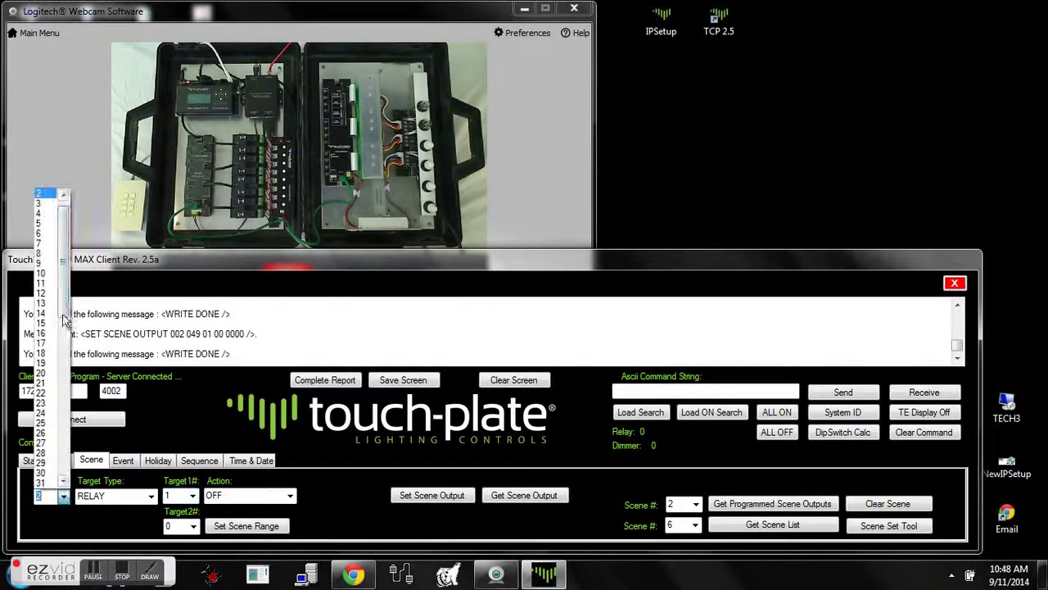
left_click(44, 203)
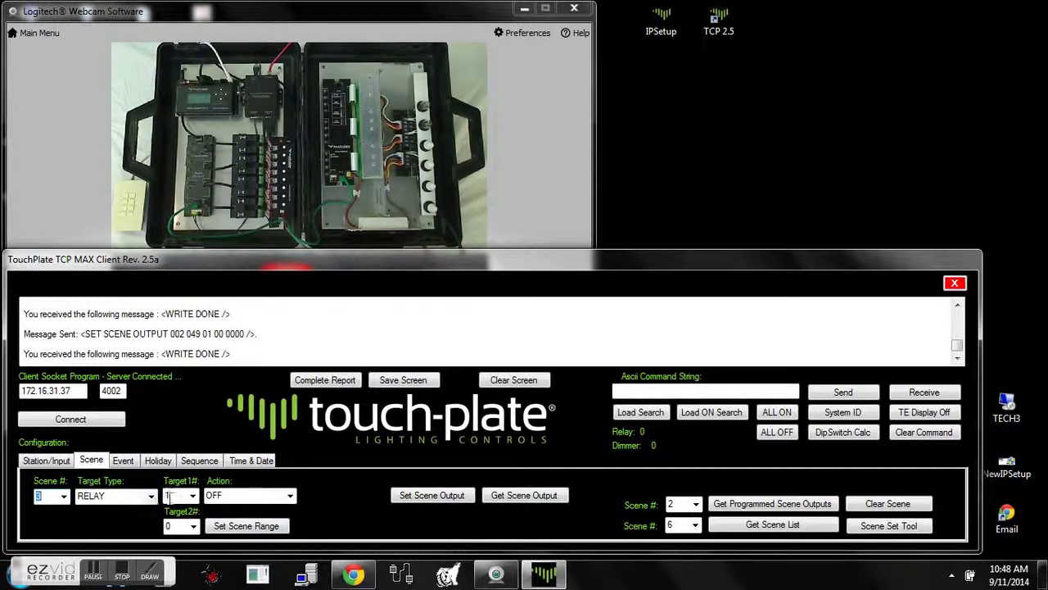
left_click(193, 526)
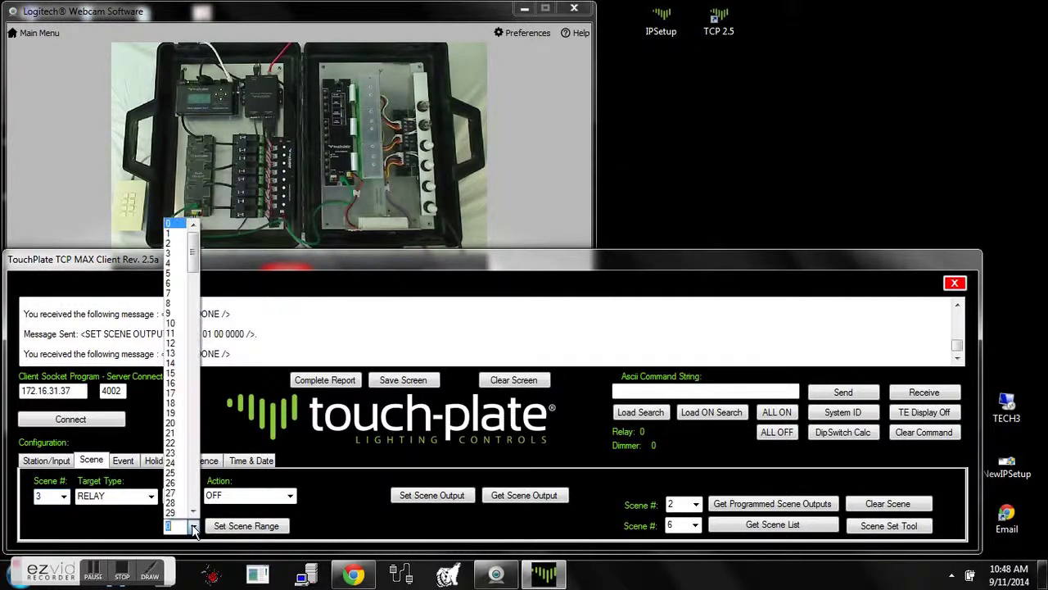
left_click(180, 303)
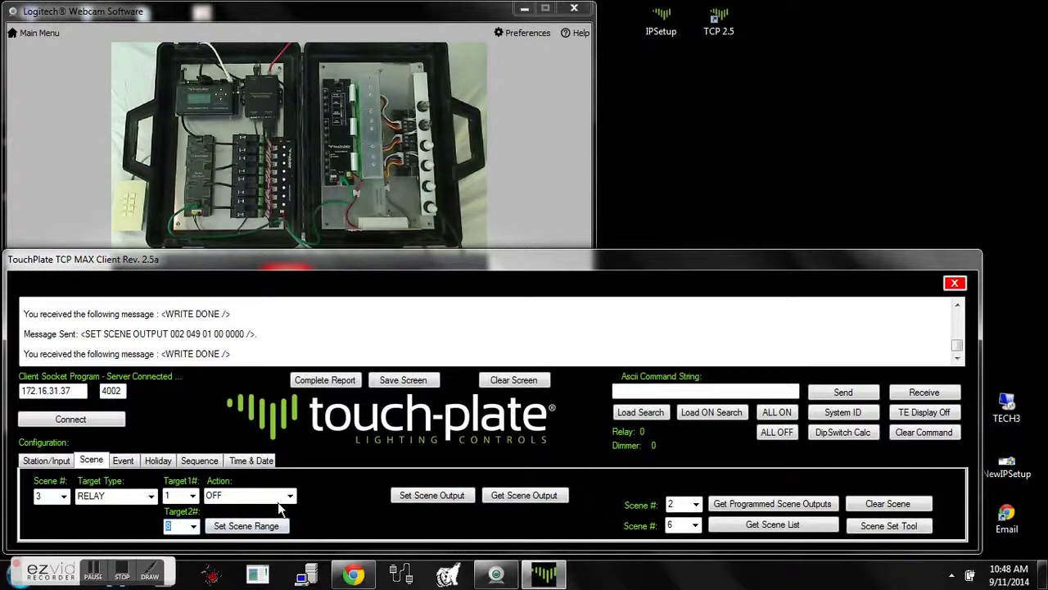
left_click(290, 496)
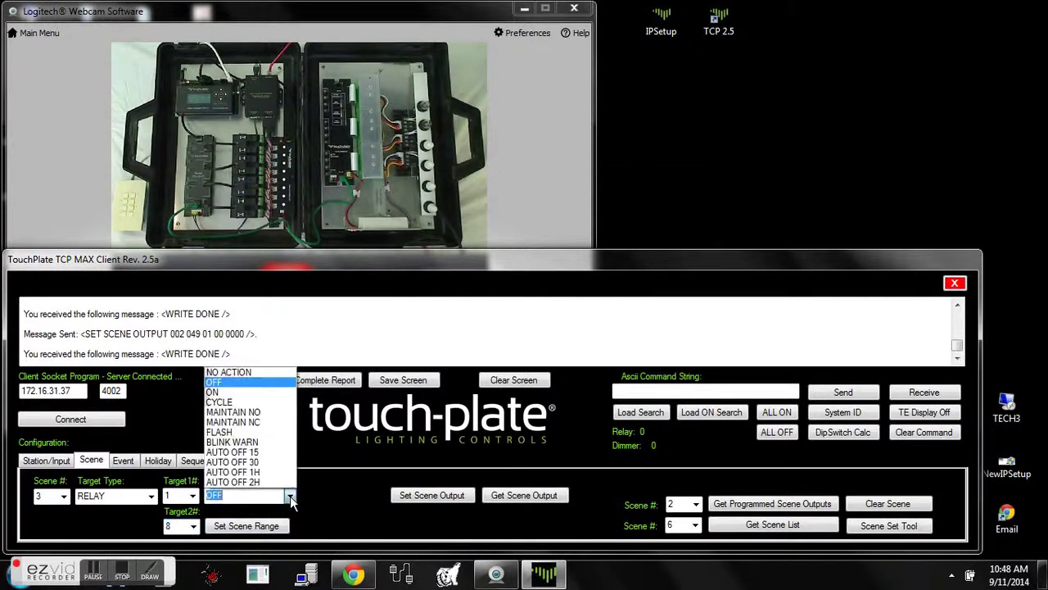
left_click(260, 400)
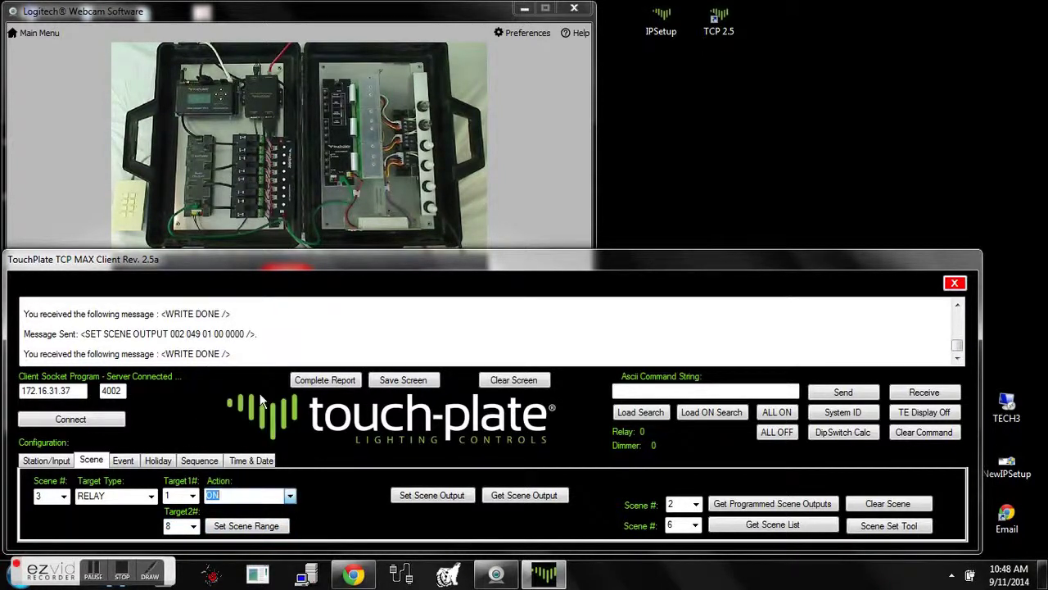
Write the relay range to scene 3, choosing to skip load number 5.
left_click(239, 527)
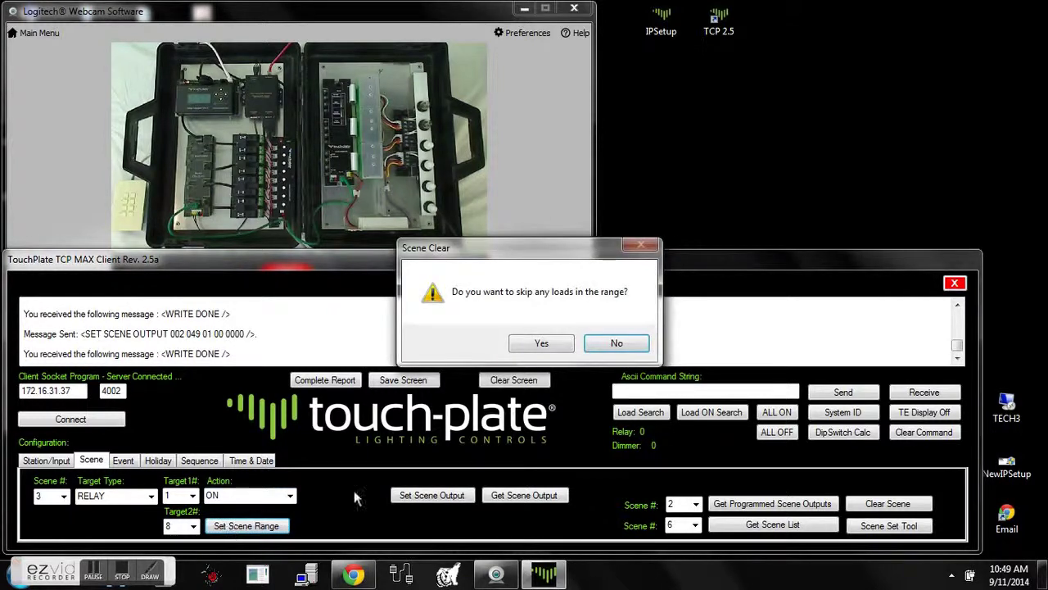
left_click(542, 345)
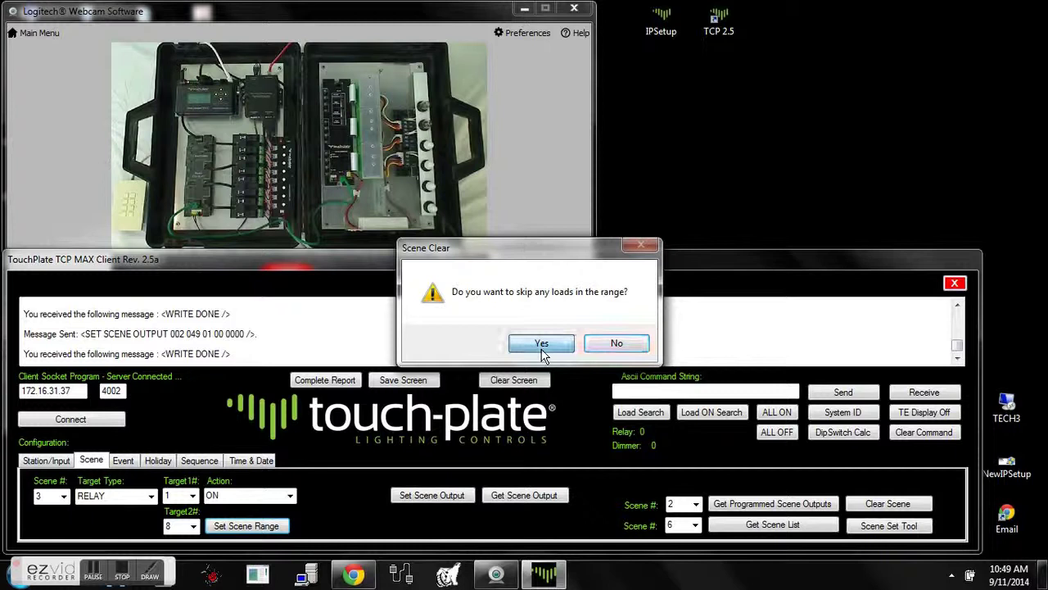
key("BackSpace")
type("5")
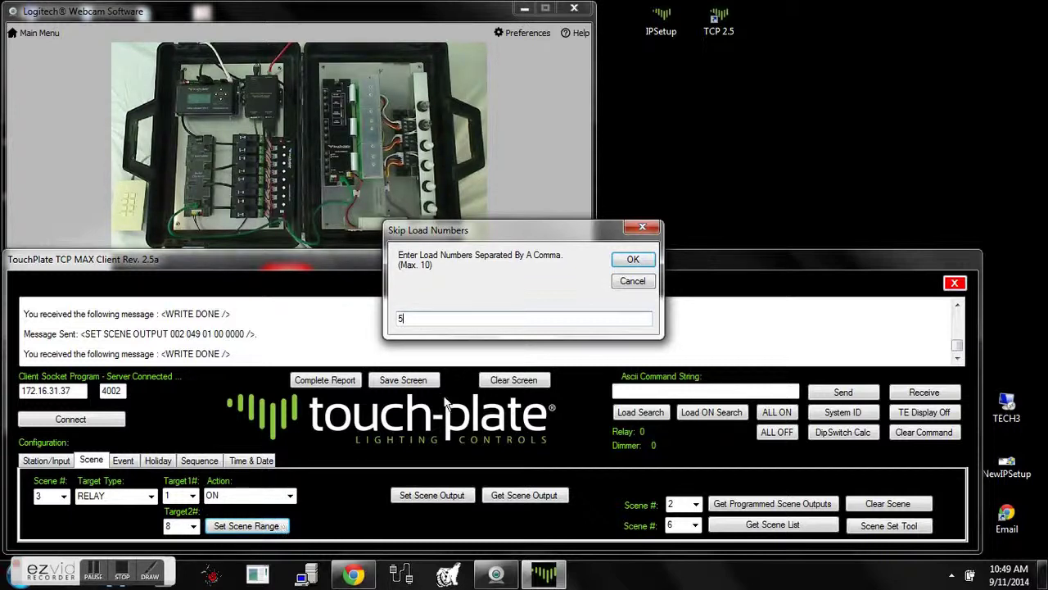
left_click(630, 261)
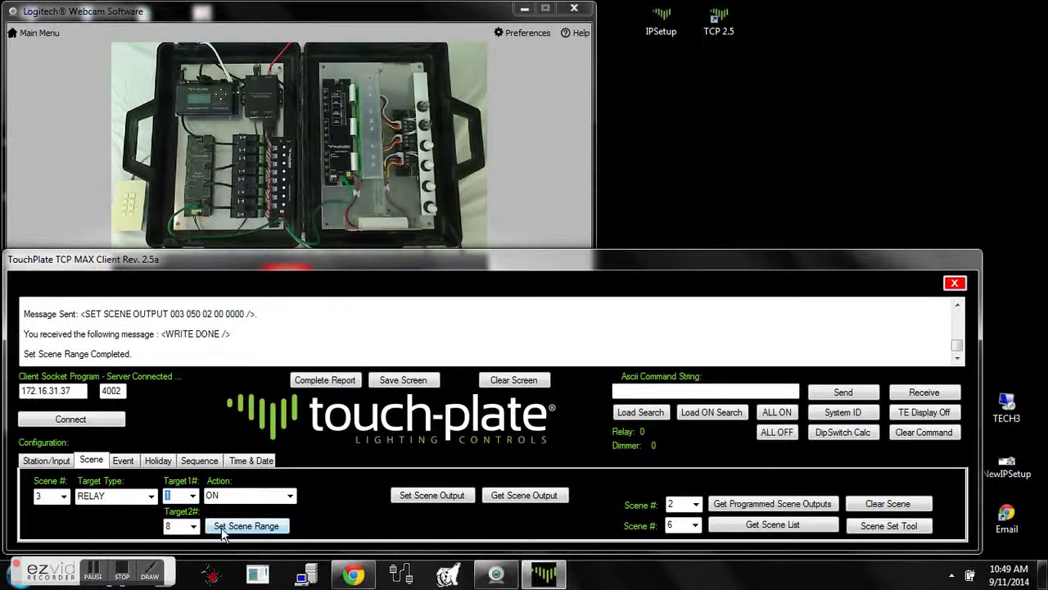
Write the relay range 1 to 8 to scene 4 with the action OFF, skipping load number 5.
left_click(61, 496)
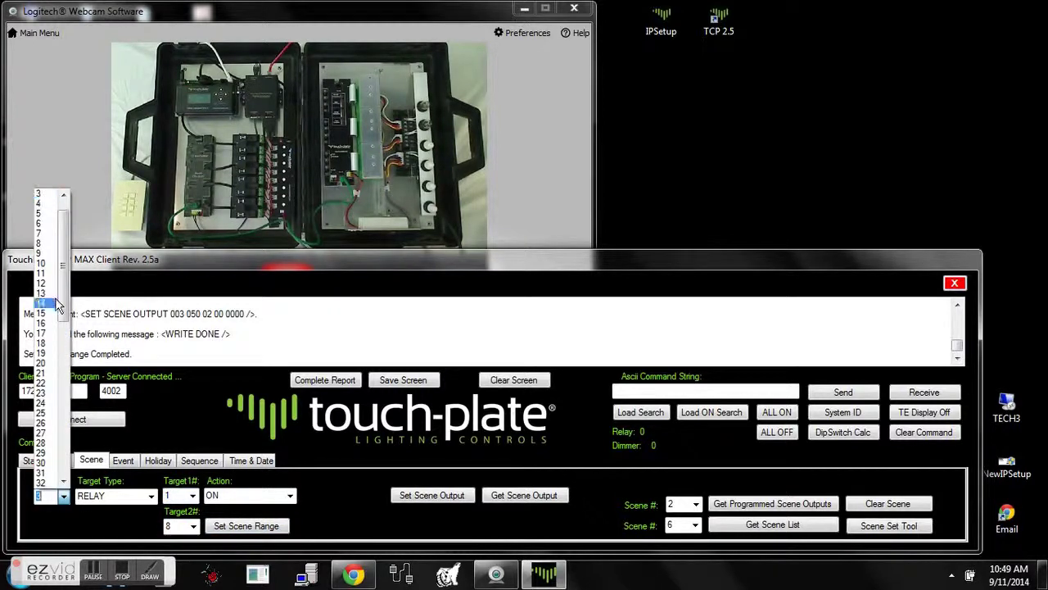
left_click(49, 211)
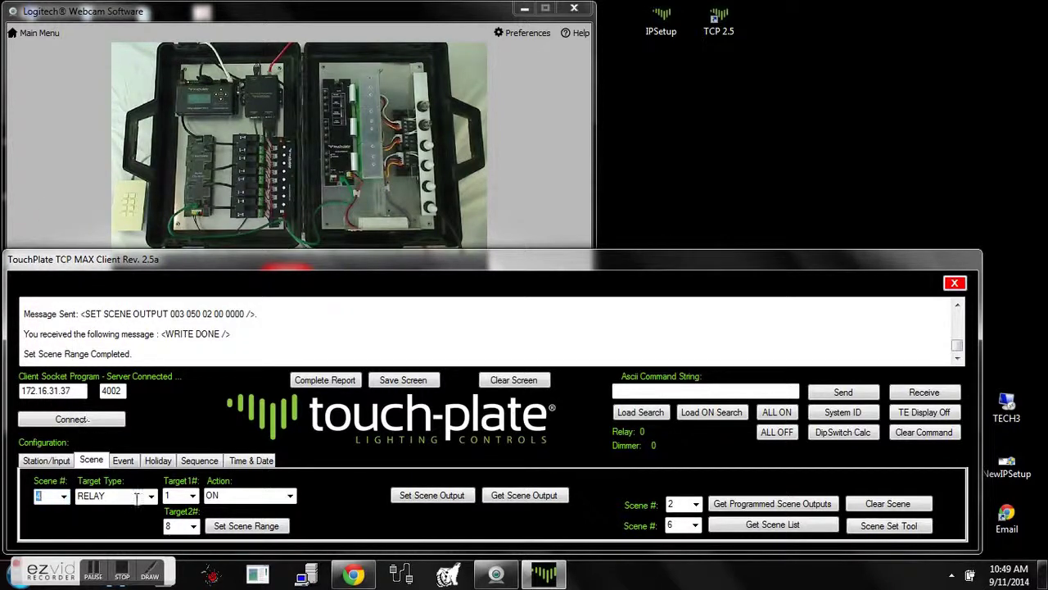
left_click(290, 495)
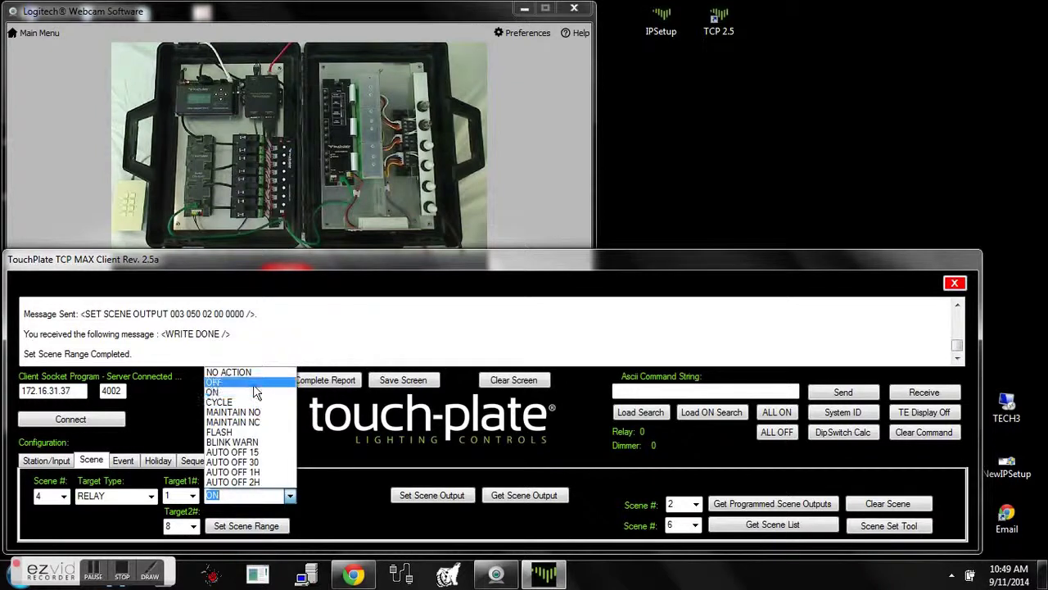
left_click(253, 383)
left_click(243, 525)
left_click(542, 343)
type("5")
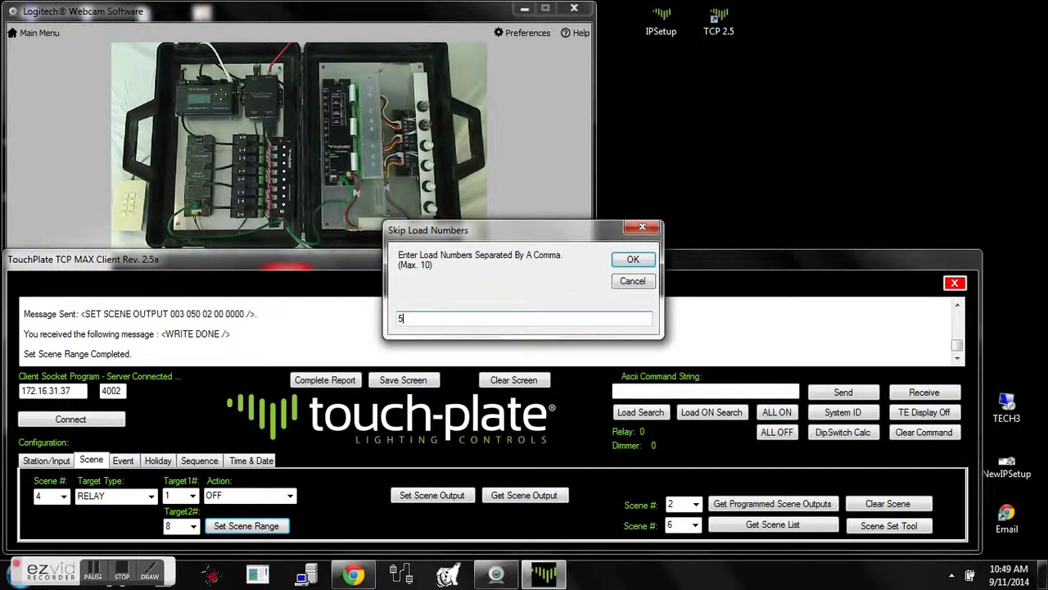
left_click(633, 259)
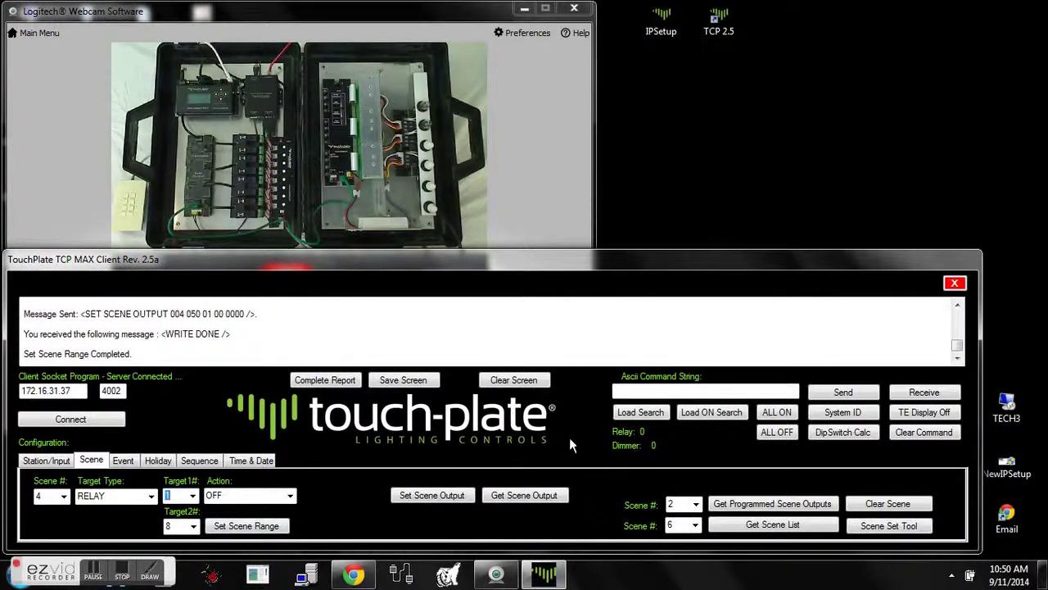
Open the Scene Set tool and move its window aside so the webcam view of the controller is uncovered.
left_click(875, 531)
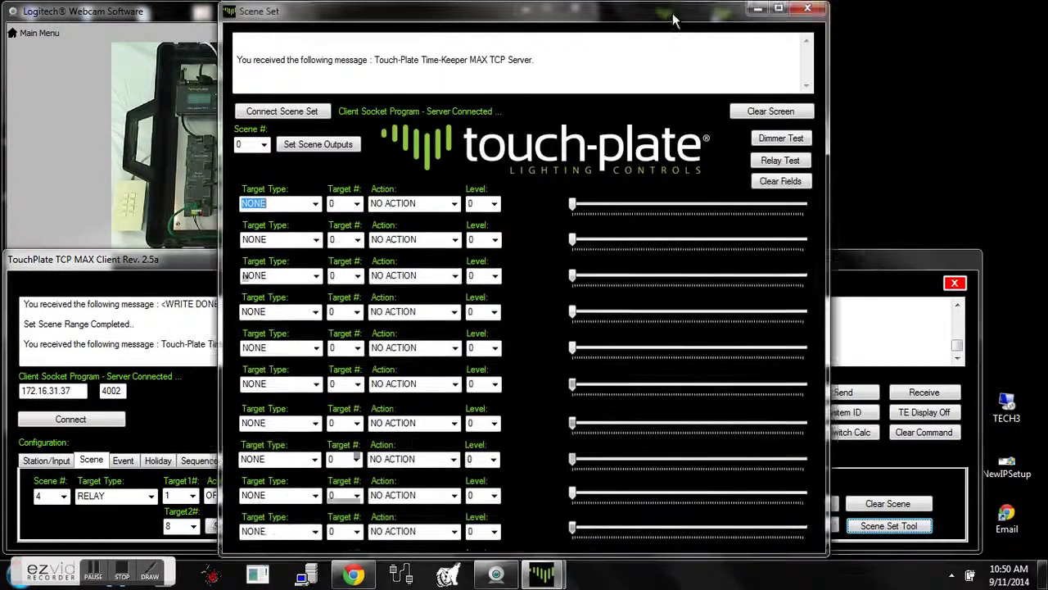
left_click_drag(672, 20, 886, 22)
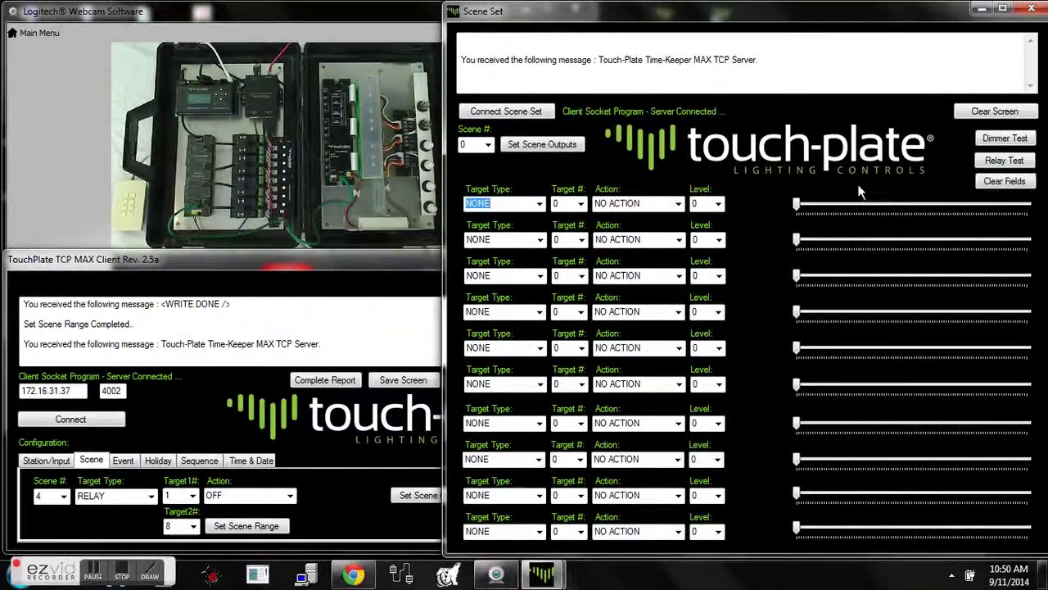
Select scene 5 in the Scene Set tool and fill the target rows with dimmers 1 to 10 using Dimmer Test.
left_click(489, 144)
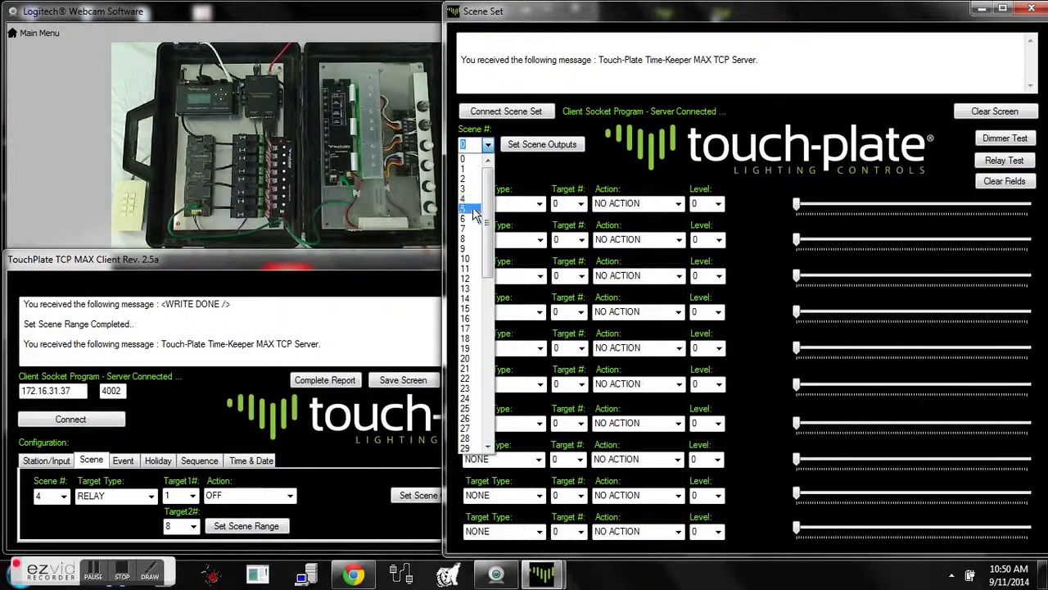
left_click(470, 210)
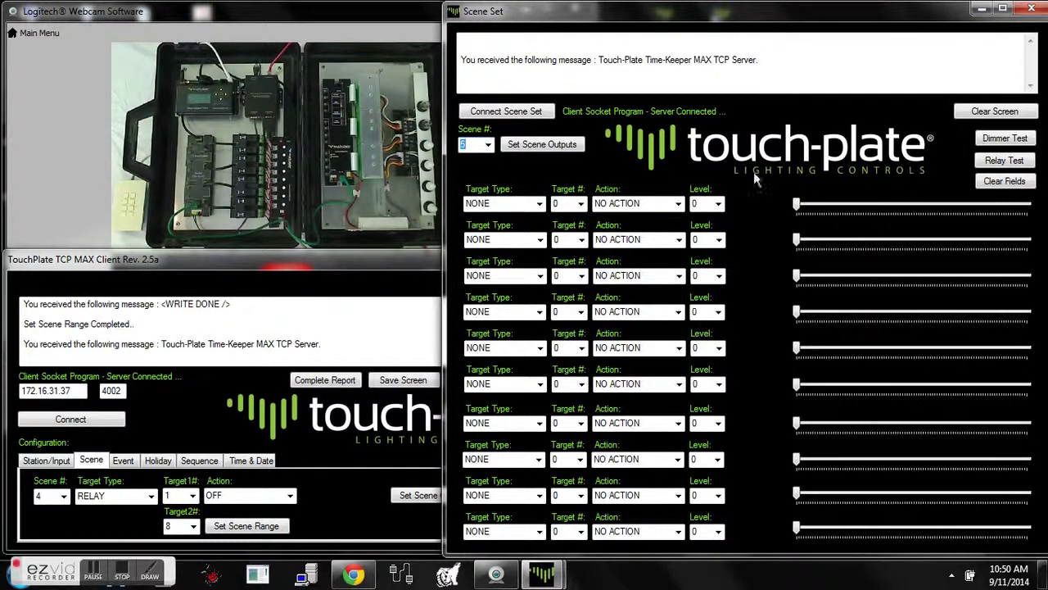
left_click(1000, 138)
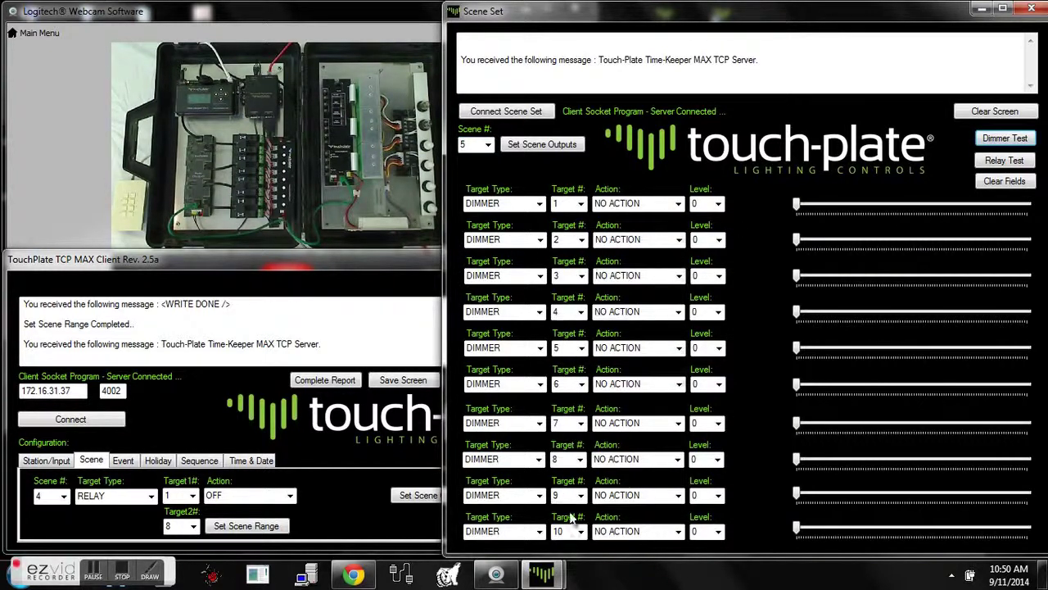
Set dimmer 1 to the action DIM TO with level 35 and time 10.
left_click(679, 203)
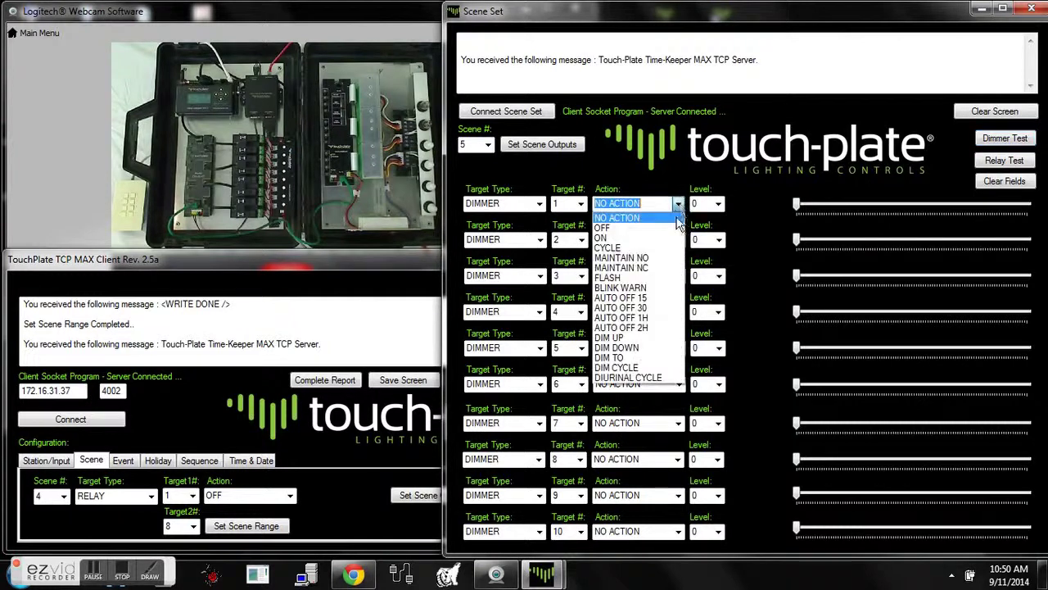
left_click(647, 361)
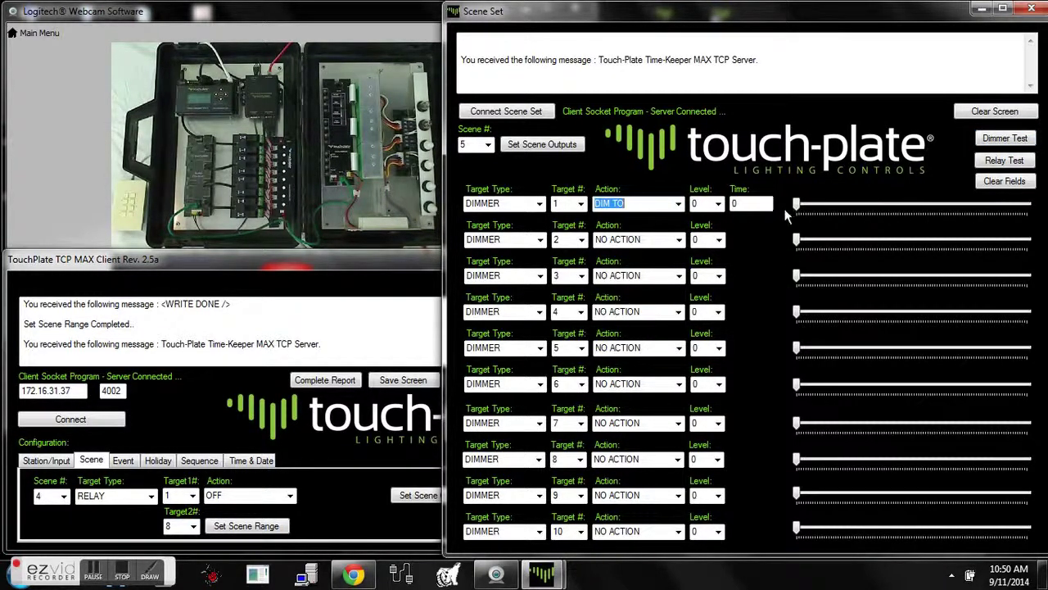
left_click_drag(796, 208, 849, 214)
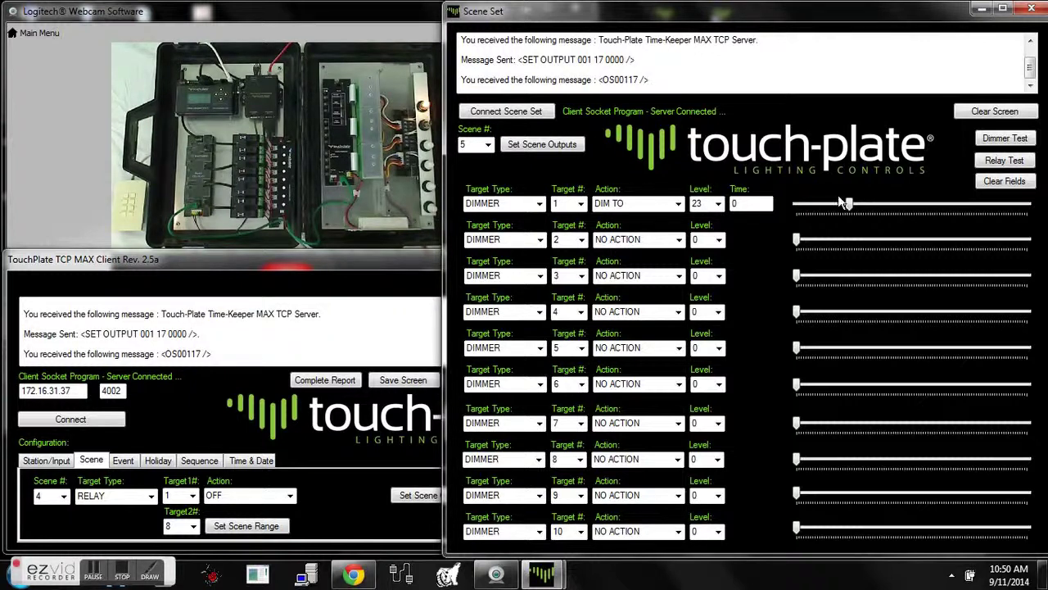
left_click_drag(850, 203, 957, 209)
left_click_drag(898, 214, 878, 211)
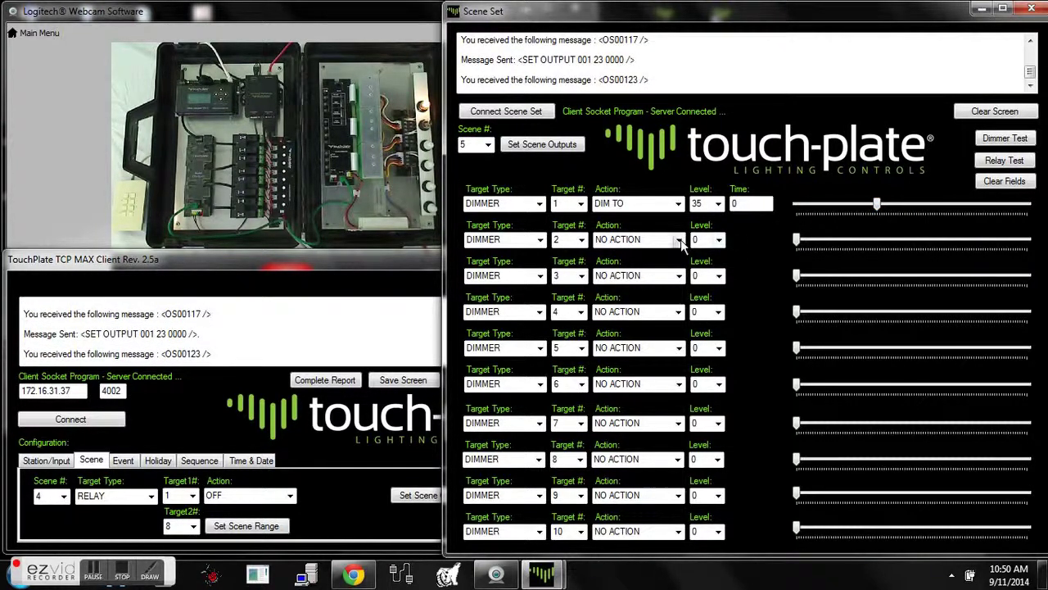
left_click(746, 205)
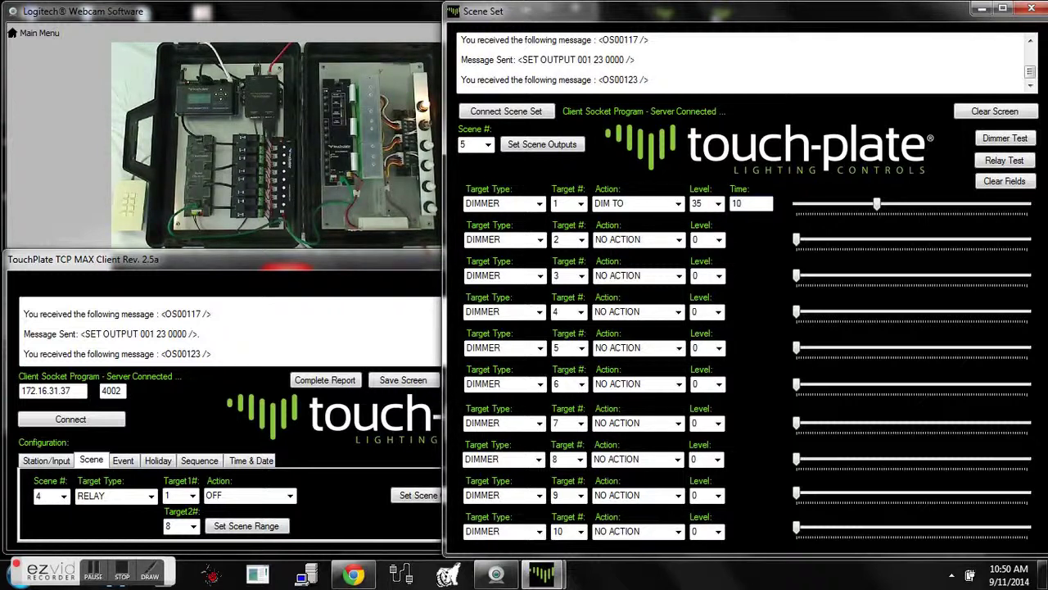
Set dimmers 2 and 3 to the action DIM TO, with level 58 for dimmer 2 and level 68 for dimmer 3.
left_click(679, 239)
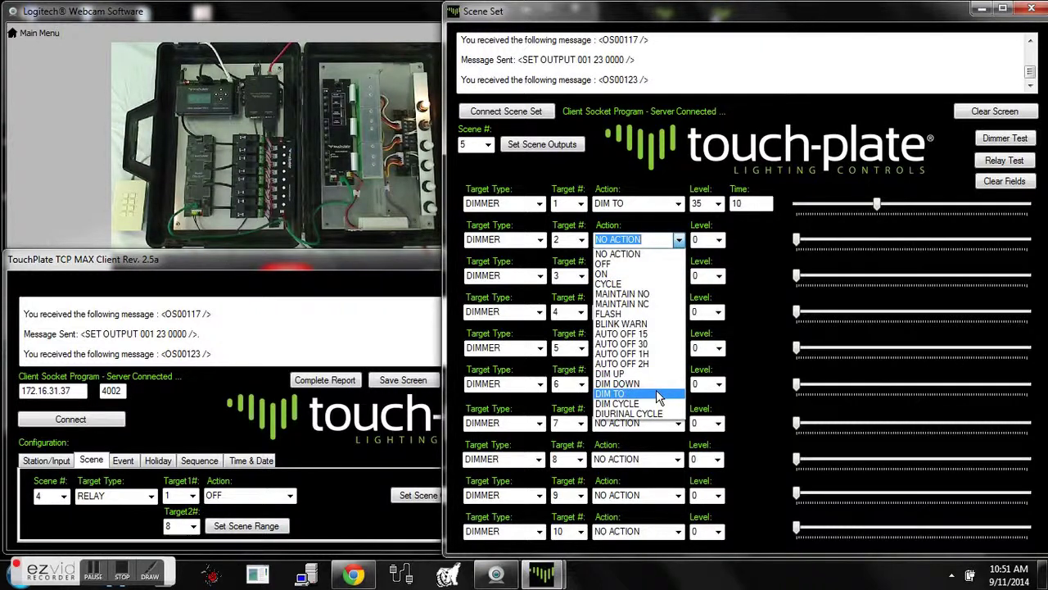
left_click(659, 396)
left_click_drag(799, 242, 931, 242)
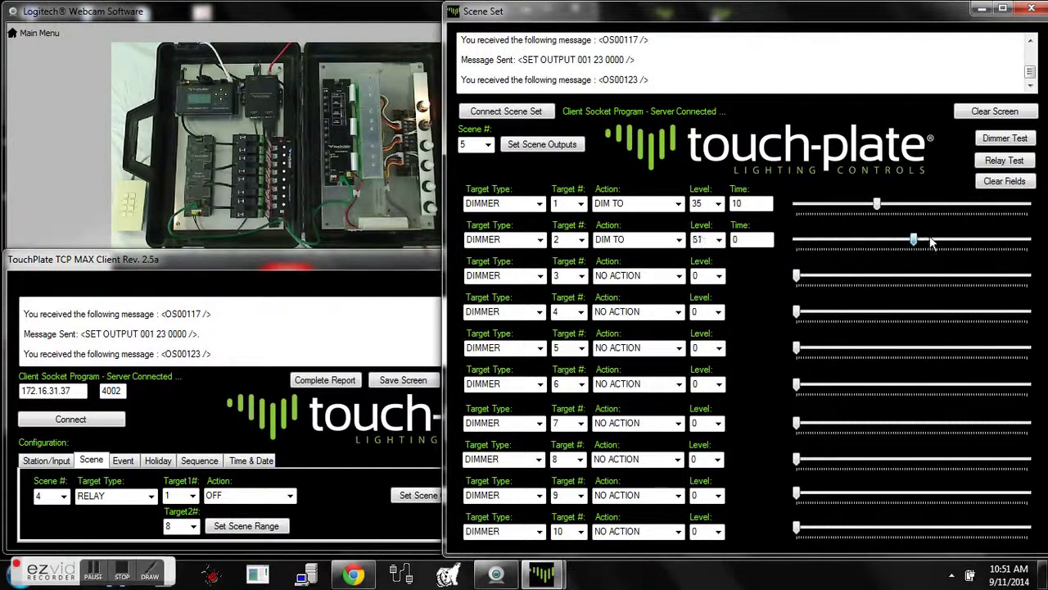
left_click(679, 276)
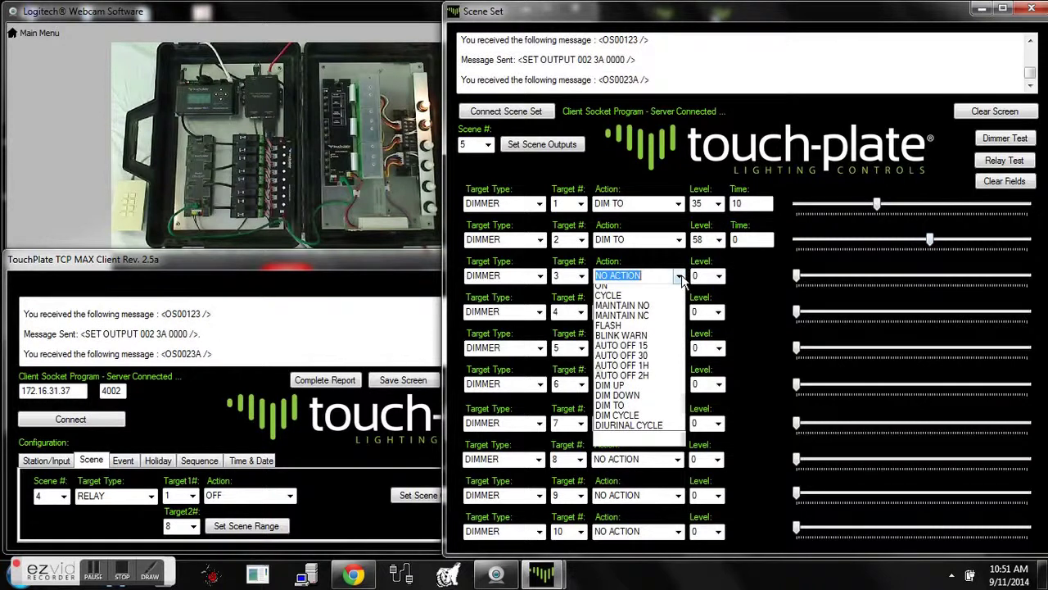
left_click(655, 432)
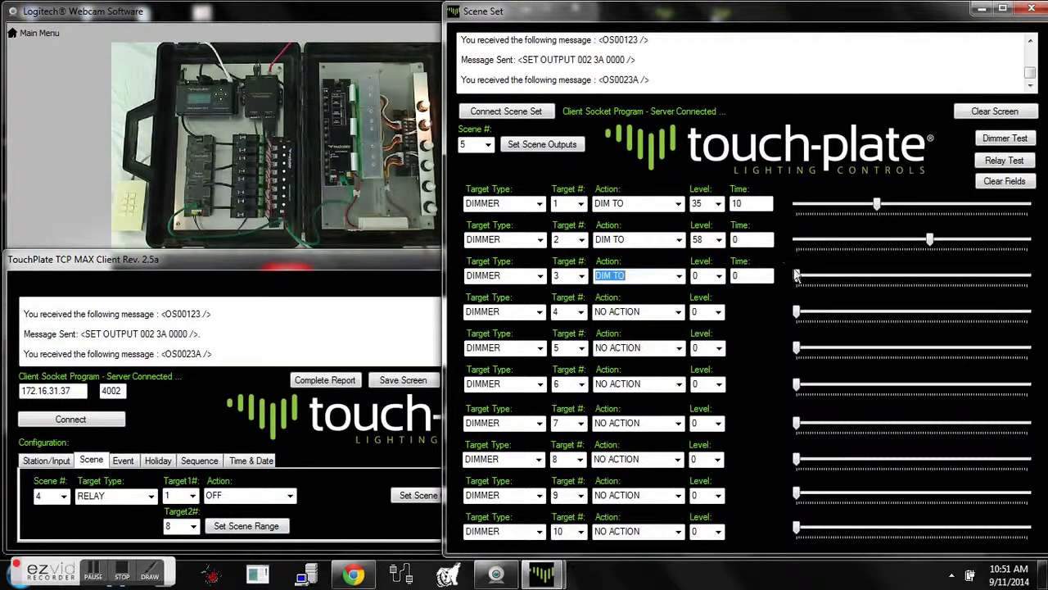
left_click_drag(798, 276, 953, 276)
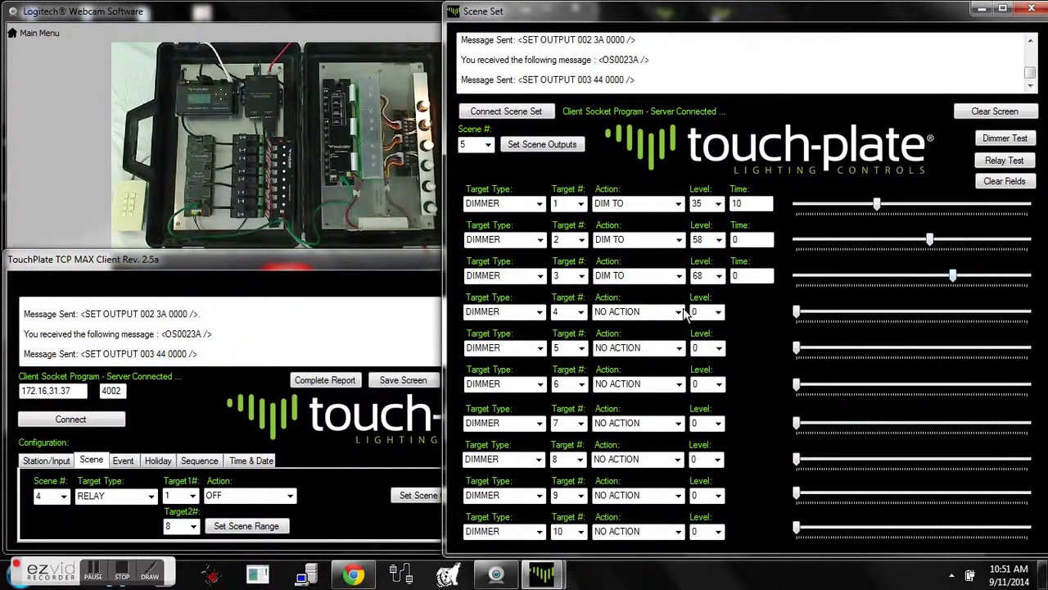
Set dimmers 4 and 5 to the action DIM TO, with level 42 for dimmer 4 and level 74 for dimmer 5.
left_click(679, 312)
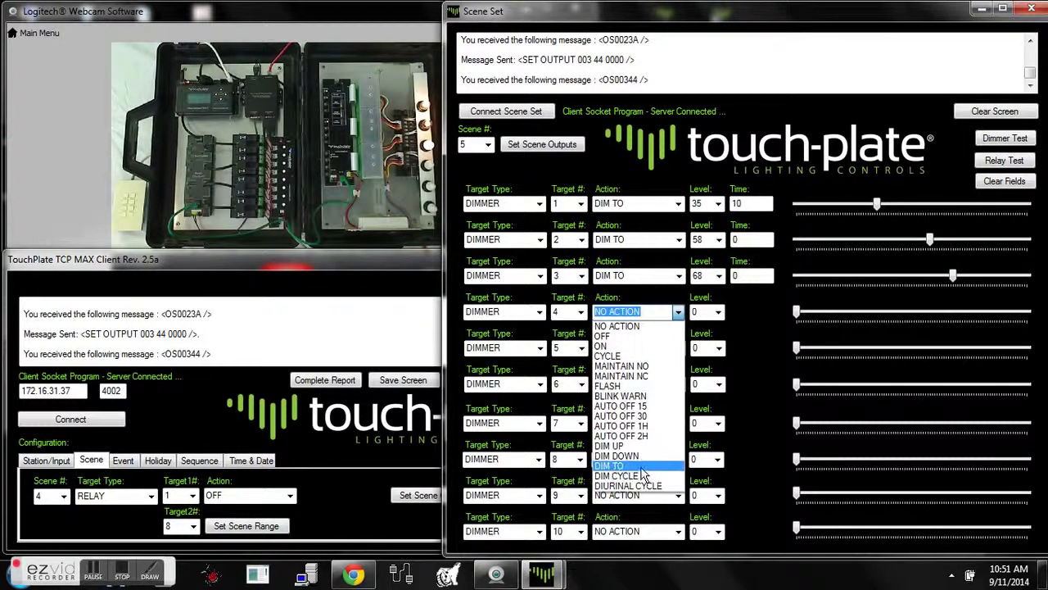
left_click(647, 473)
left_click_drag(796, 312, 892, 312)
left_click(683, 349)
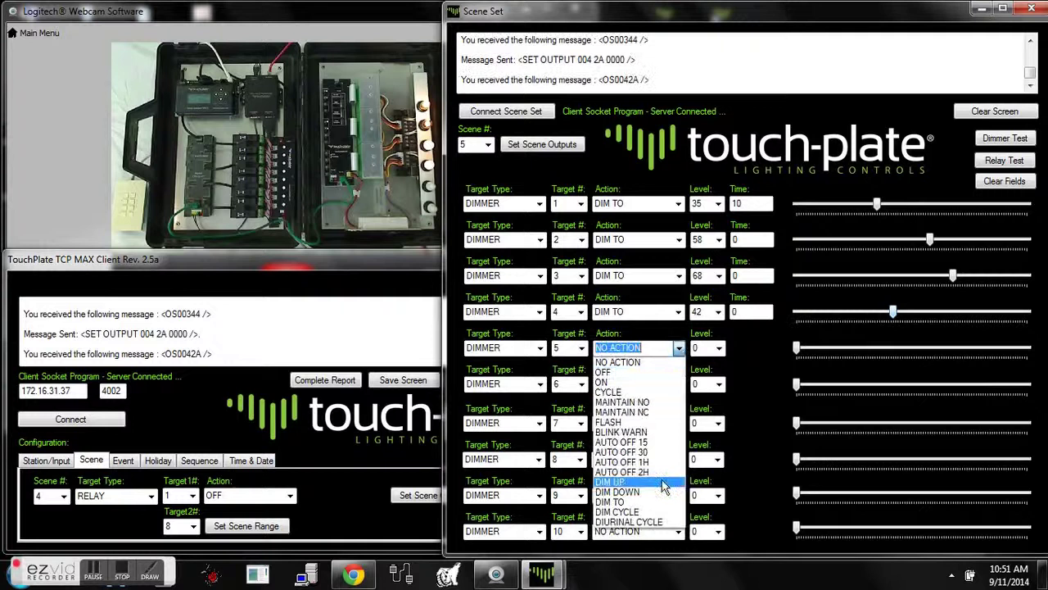
left_click(657, 501)
left_click_drag(797, 348, 967, 350)
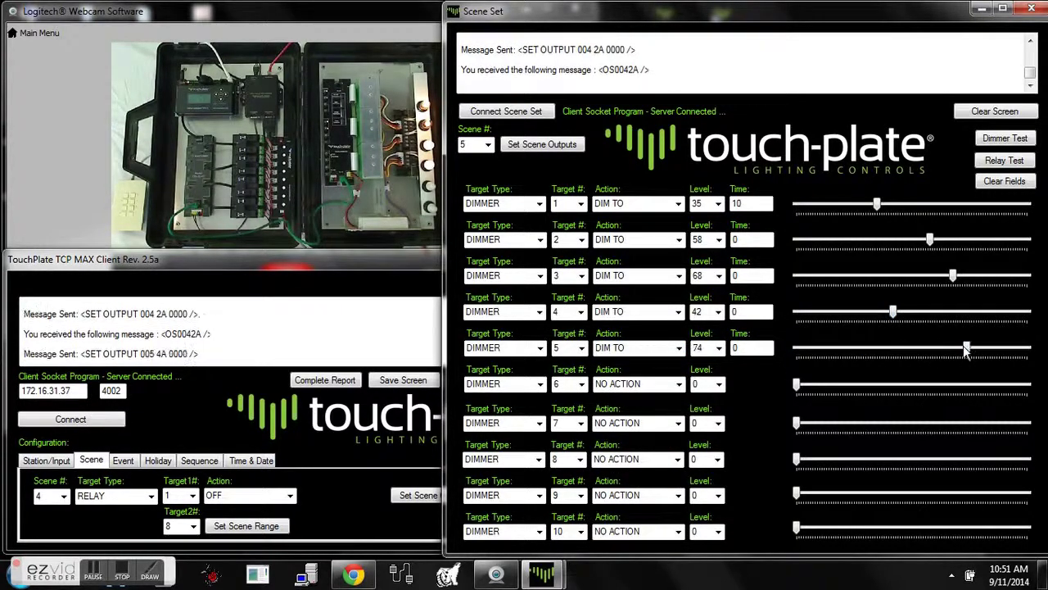
Set dimmer 6 to DIM TO at level 66 and program the outputs to scene 5.
left_click(679, 384)
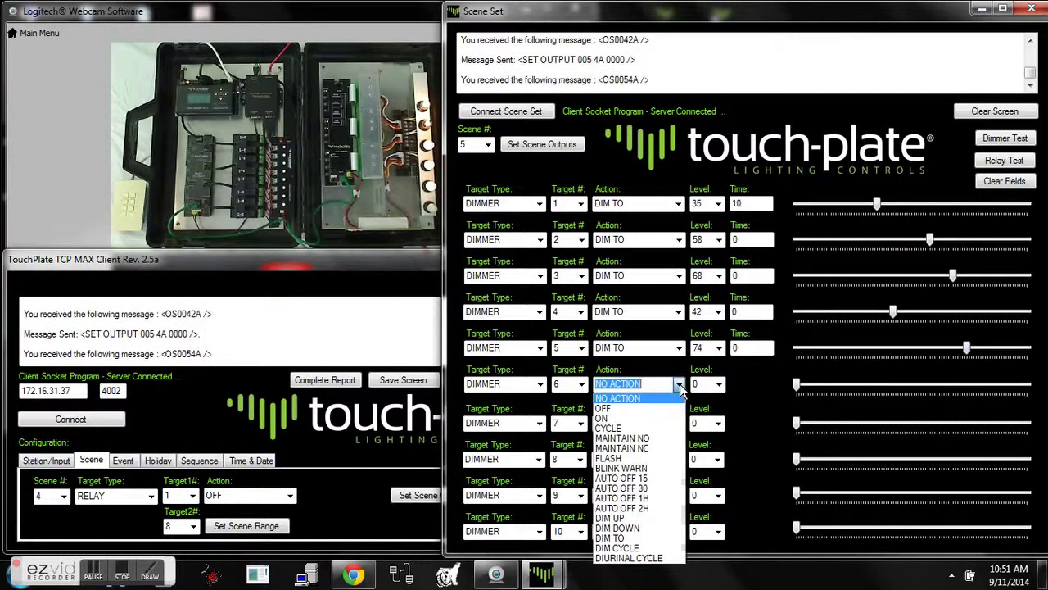
left_click(648, 538)
left_click_drag(801, 391, 948, 385)
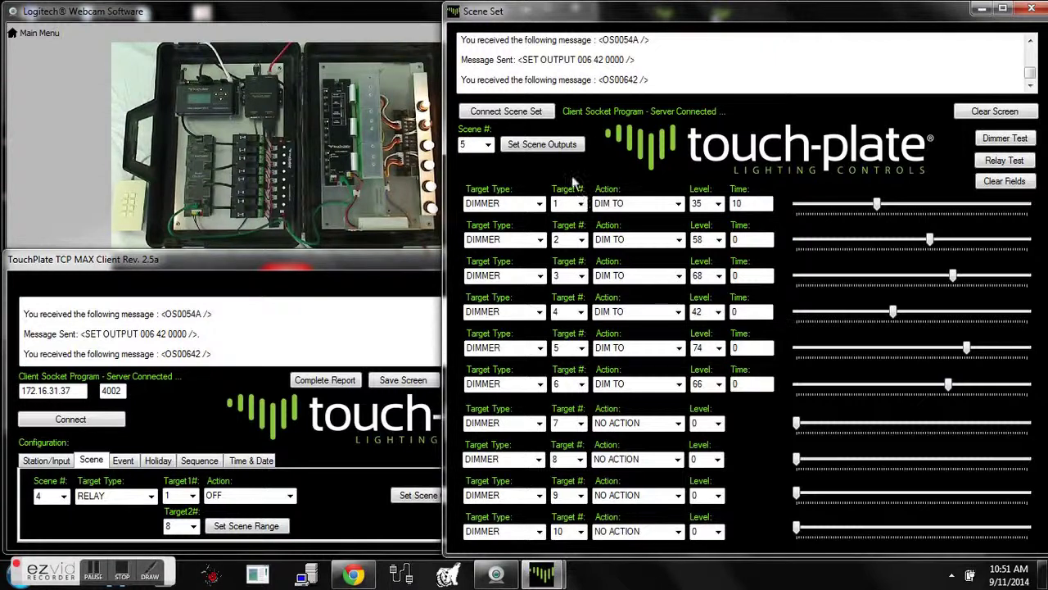
left_click(555, 147)
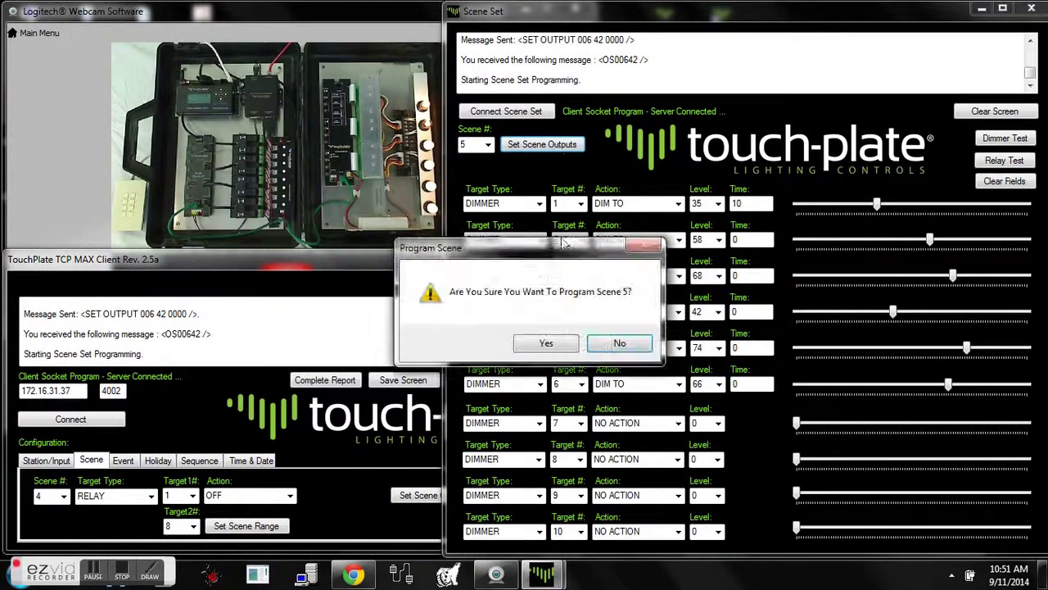
left_click(541, 342)
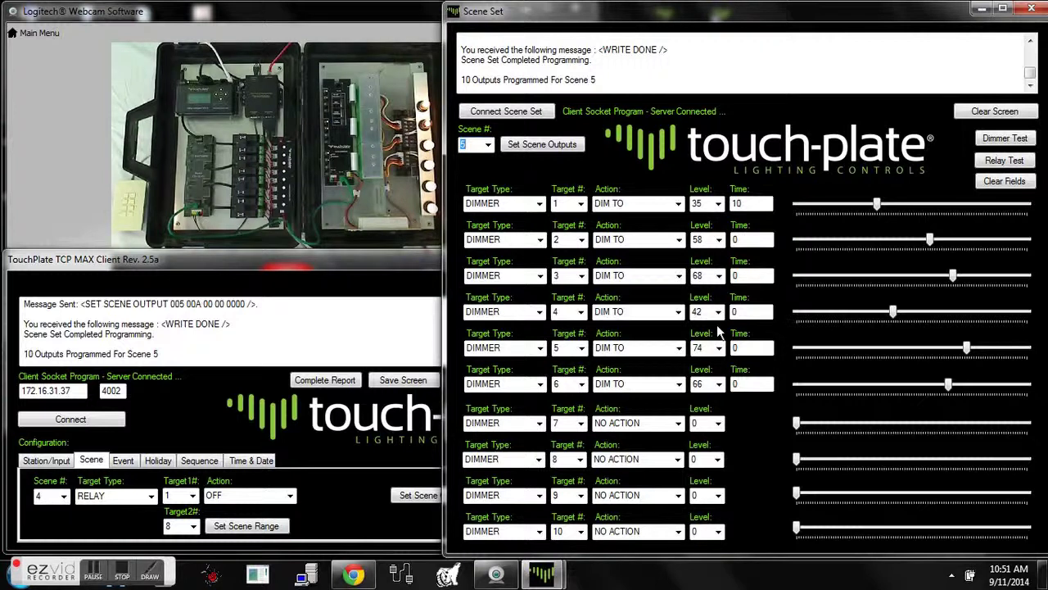
Select scene 6 and lower the levels of dimmers 1 to 6 to 0.
left_click(488, 145)
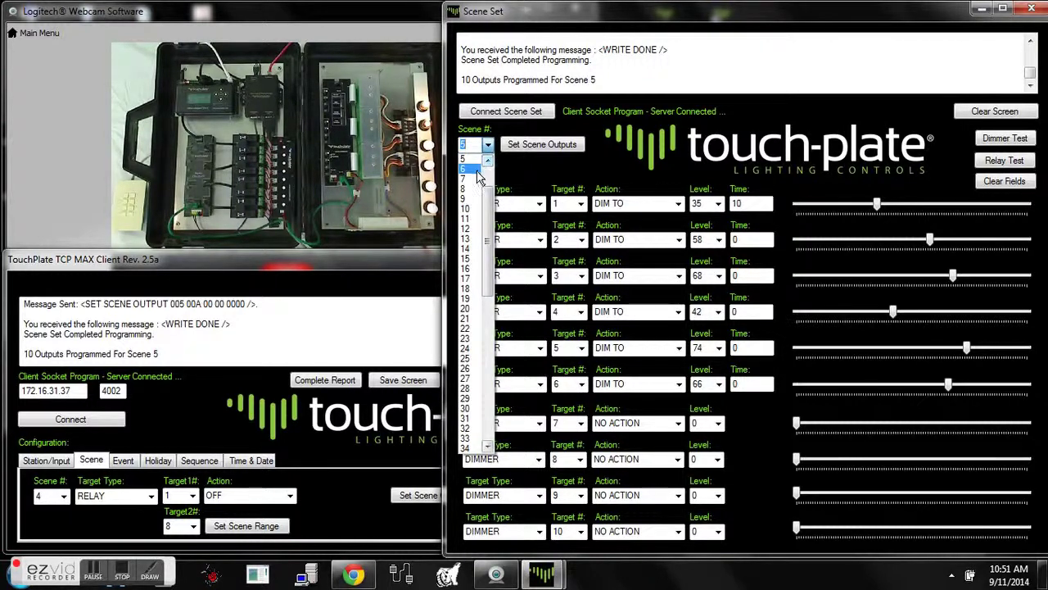
left_click(477, 169)
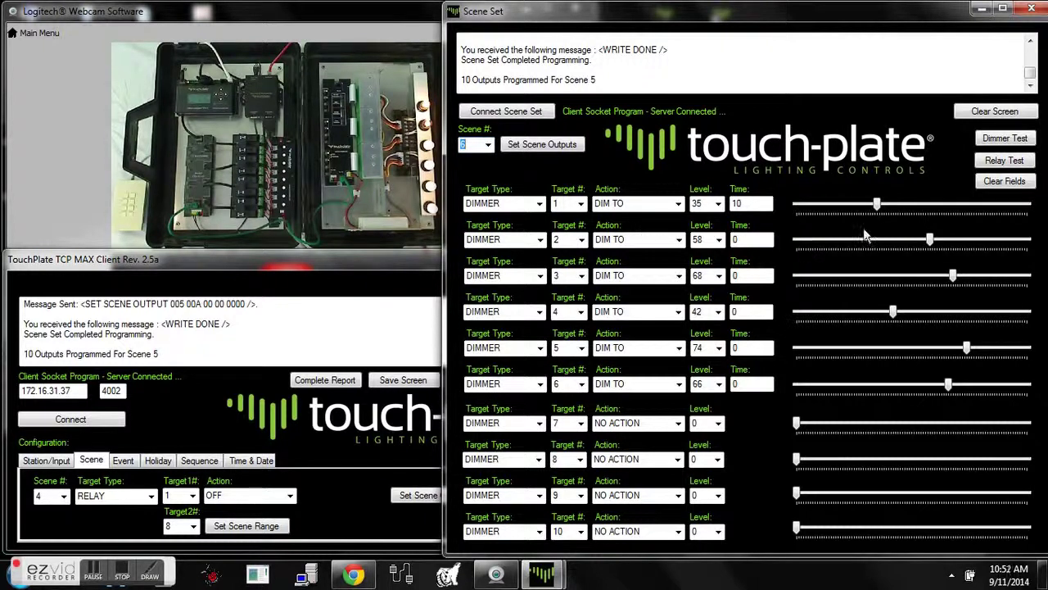
left_click_drag(874, 211, 811, 215)
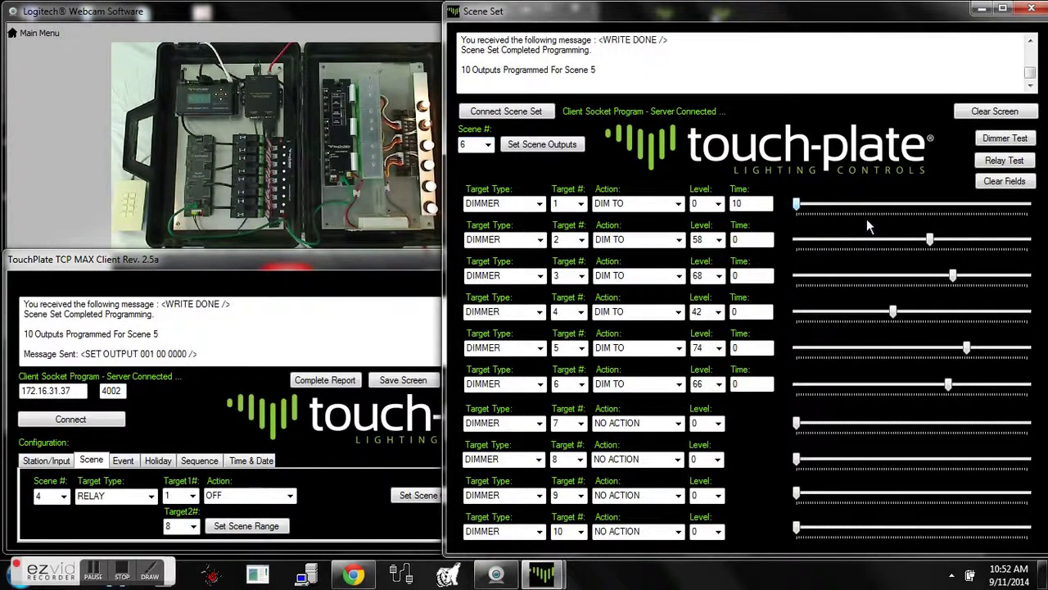
left_click_drag(932, 240, 796, 243)
left_click_drag(953, 277, 754, 278)
left_click_drag(893, 313, 786, 319)
left_click_drag(967, 349, 797, 349)
left_click_drag(949, 383, 761, 393)
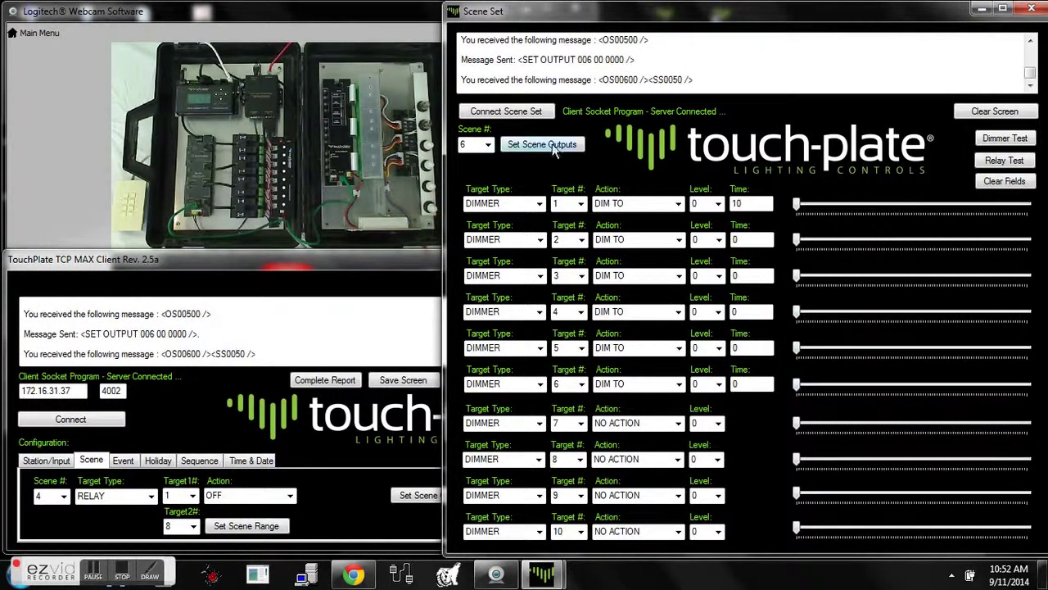
Program the dimmer outputs to scene 6 and close the Scene Set tool.
left_click(553, 150)
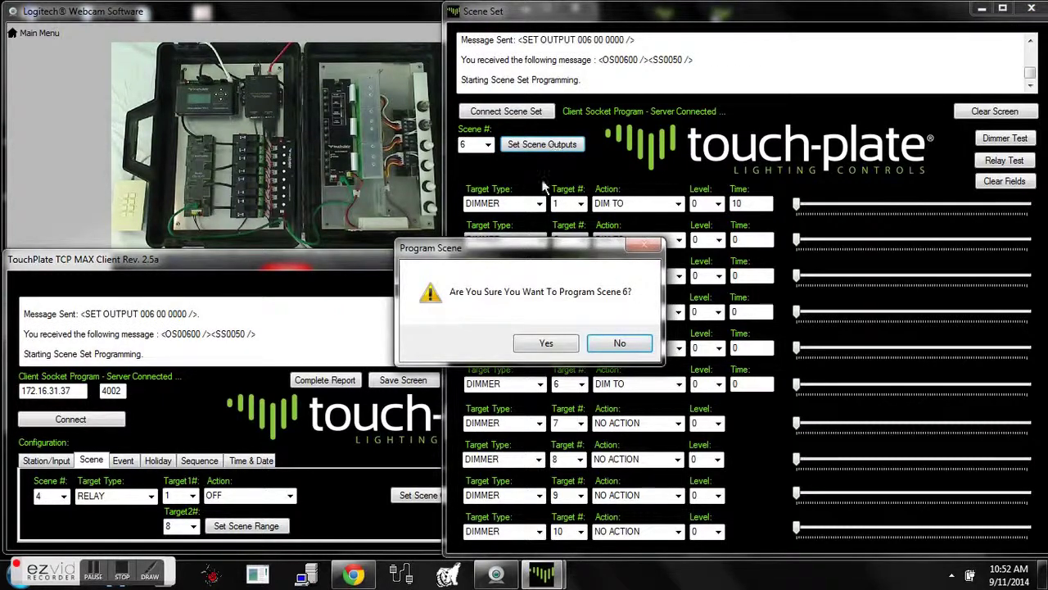
left_click(546, 345)
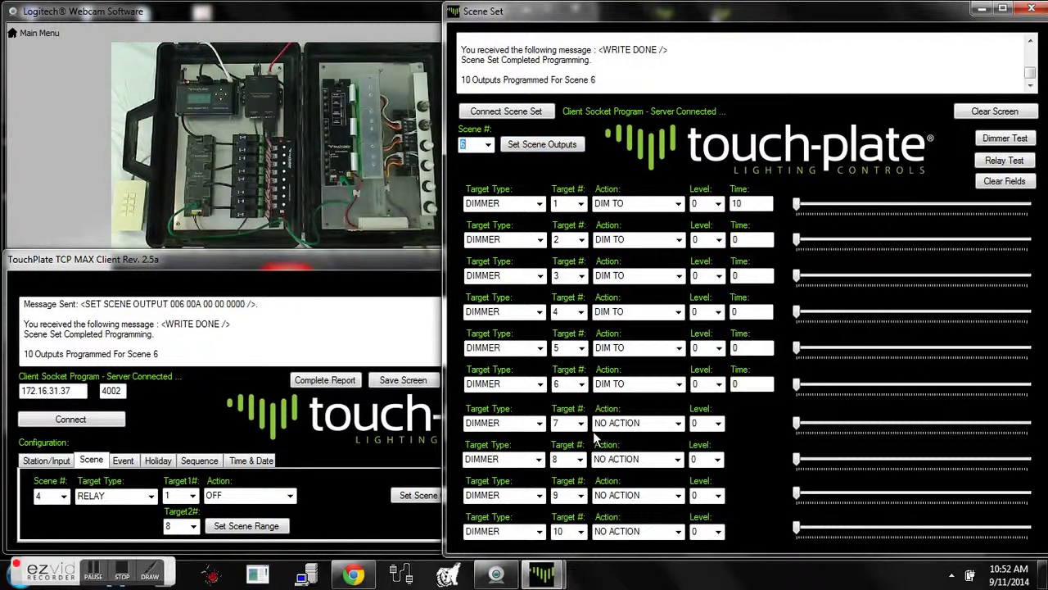
left_click(1034, 10)
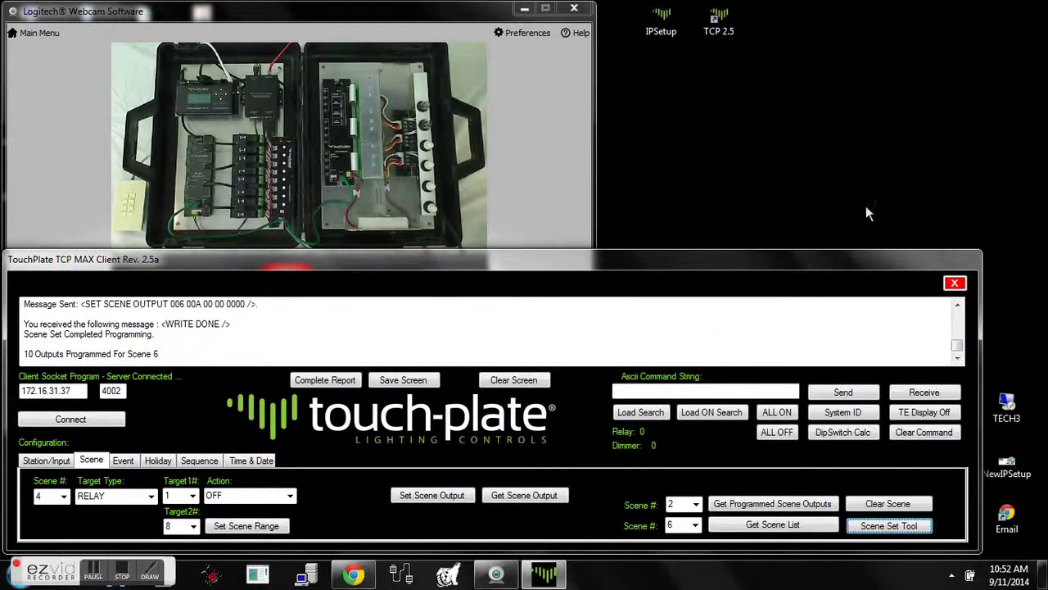
Enlarge the TCP MAX Client window upward for a taller message log and clear the log.
left_click_drag(827, 256, 831, 252)
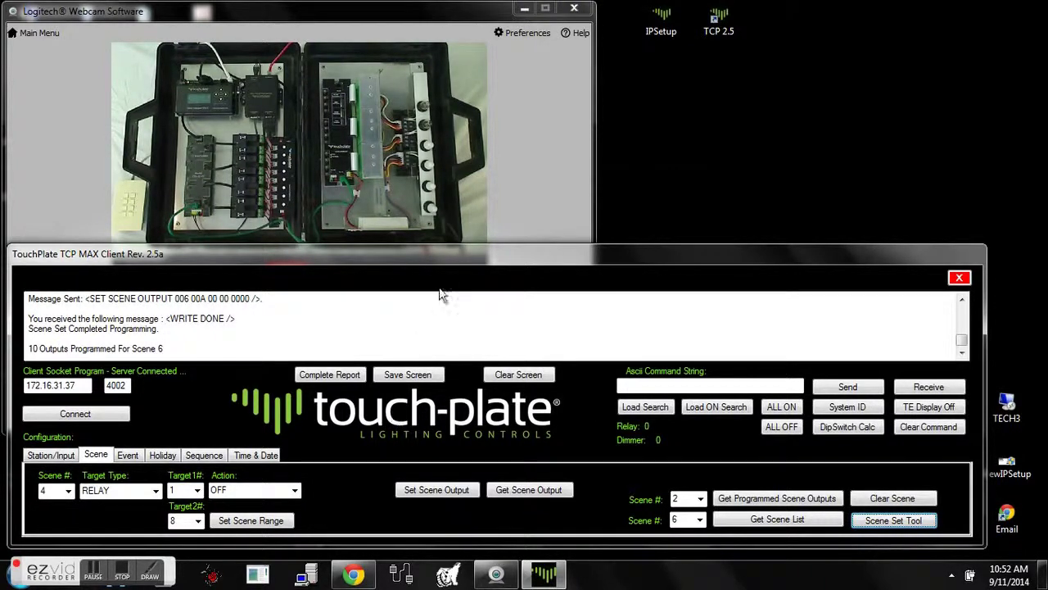
left_click_drag(452, 258, 453, 54)
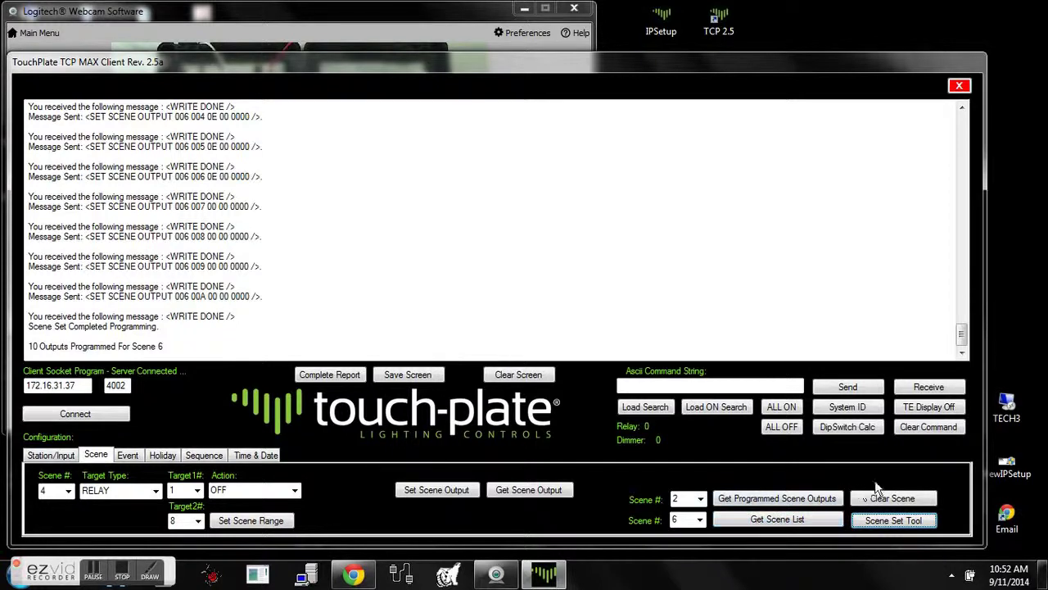
left_click(531, 382)
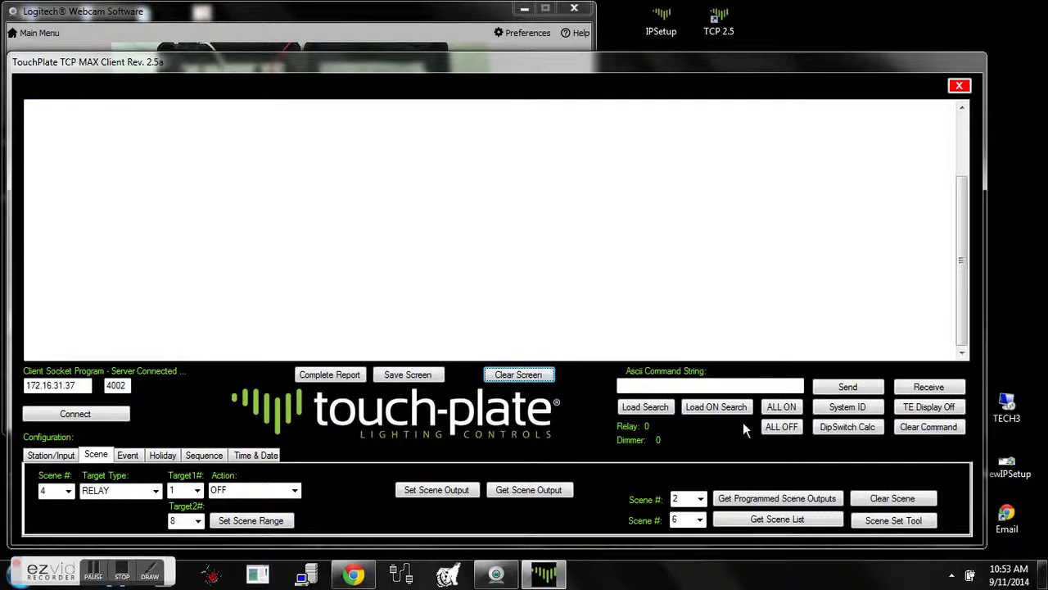
Retrieve the programmed scene outputs of scene 1.
left_click(702, 500)
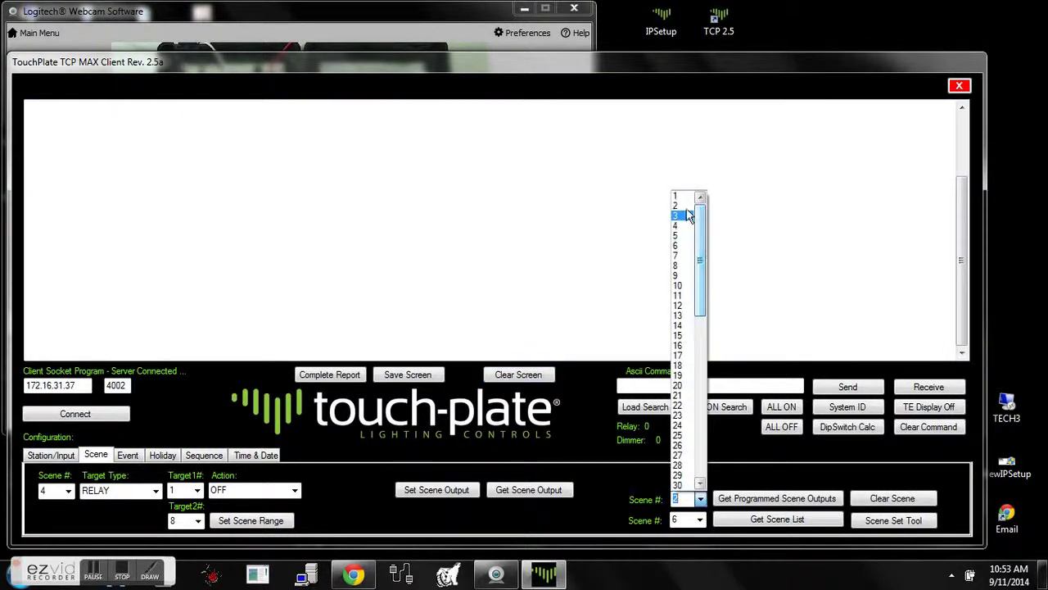
left_click(680, 196)
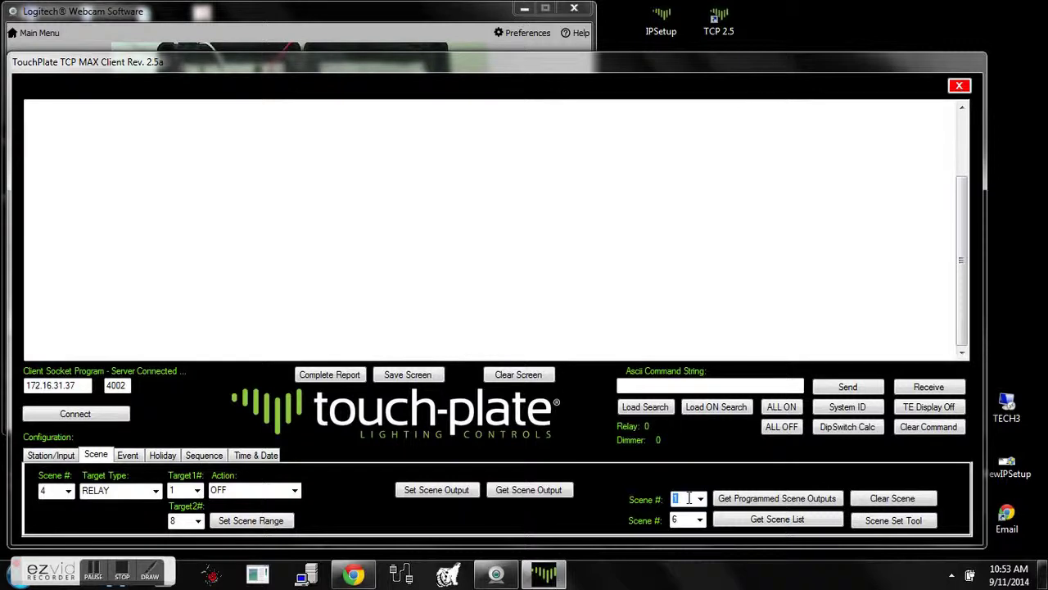
left_click(743, 501)
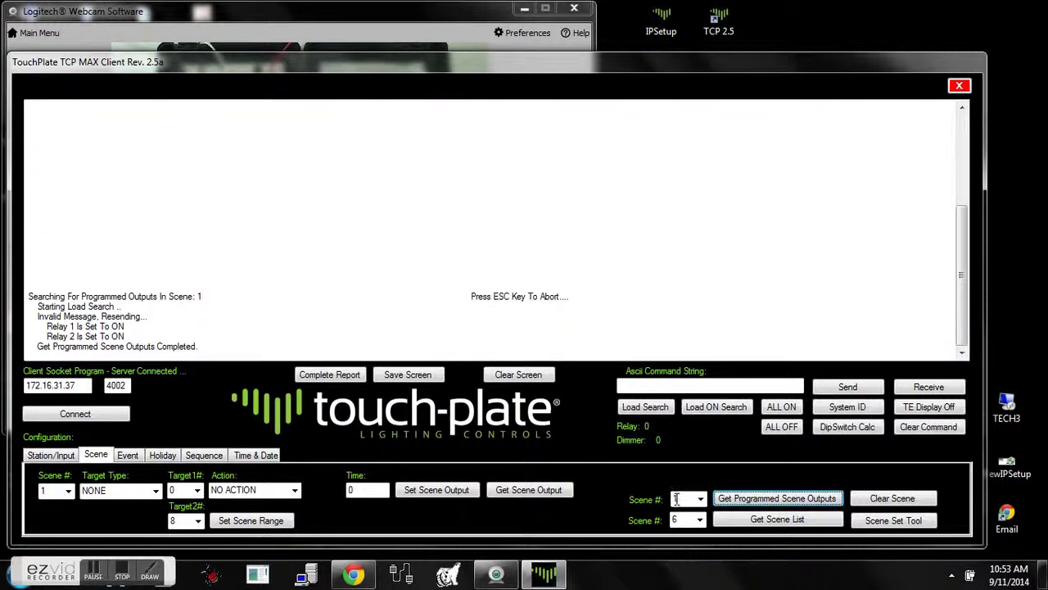
Clear the message log and retrieve the scene list report up to scene 6.
left_click(527, 377)
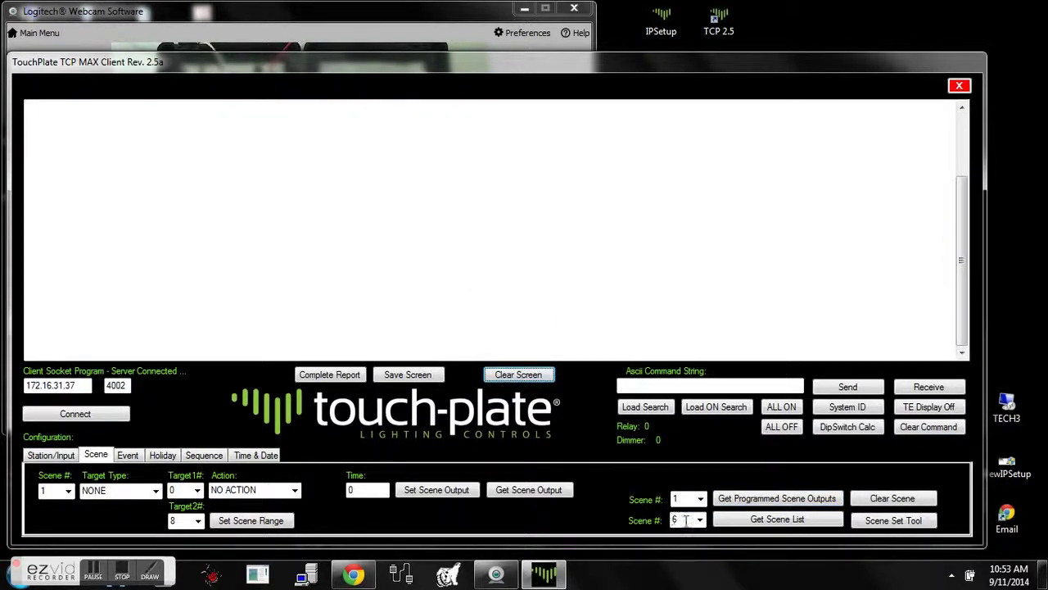
left_click(742, 523)
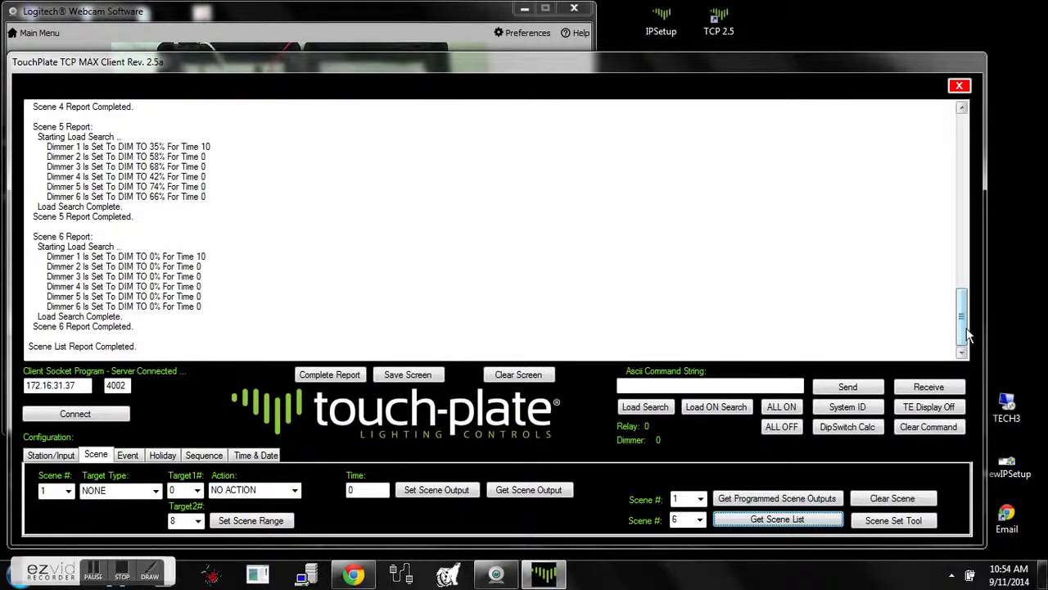
Review the scene list report through scene 6, then shrink the client window back to its shorter height.
left_click_drag(968, 334, 960, 280)
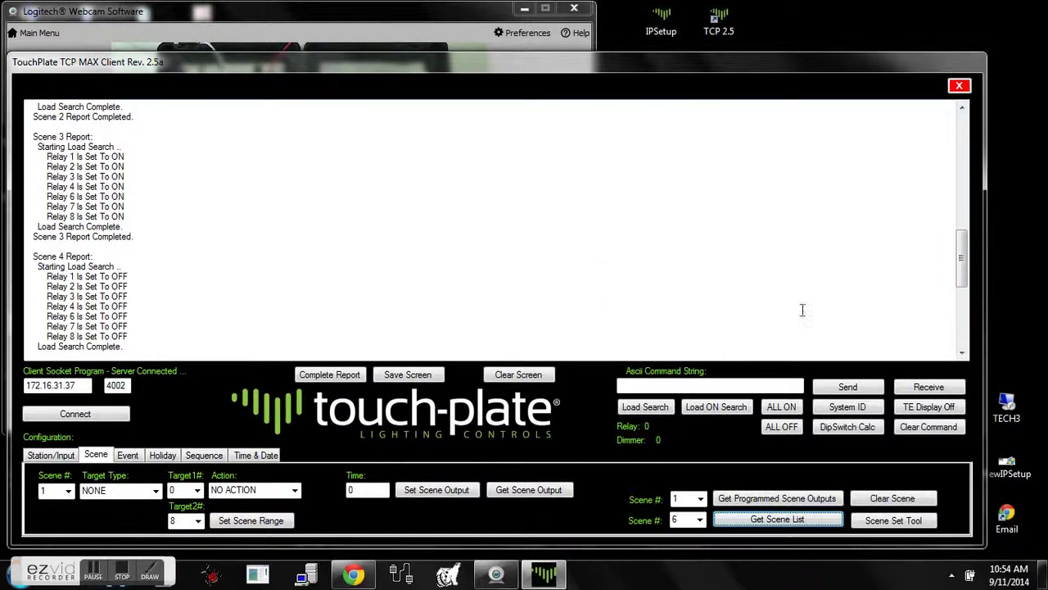
left_click_drag(959, 285, 964, 295)
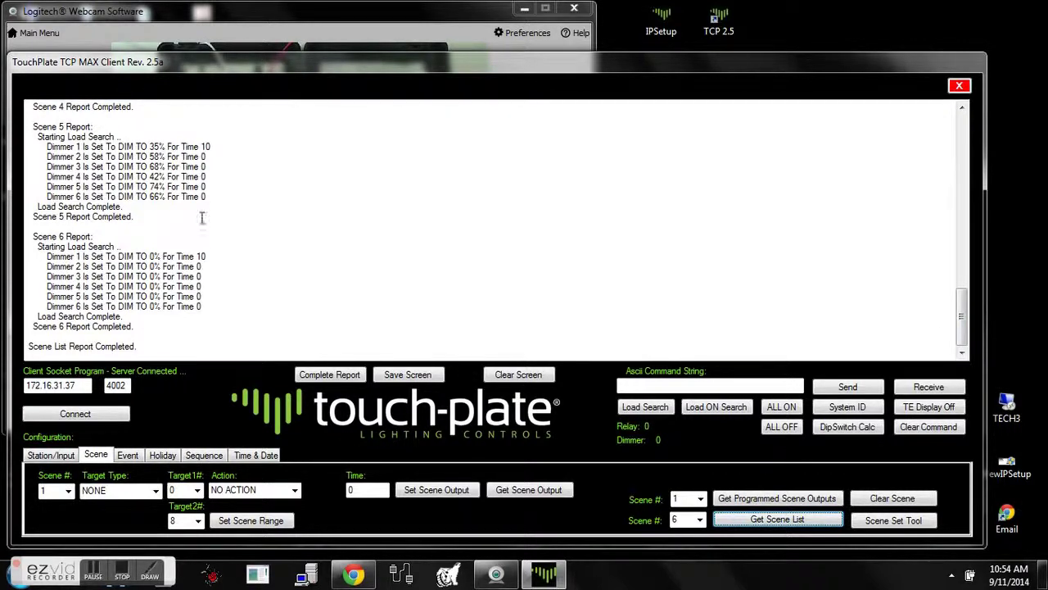
left_click_drag(297, 54, 296, 236)
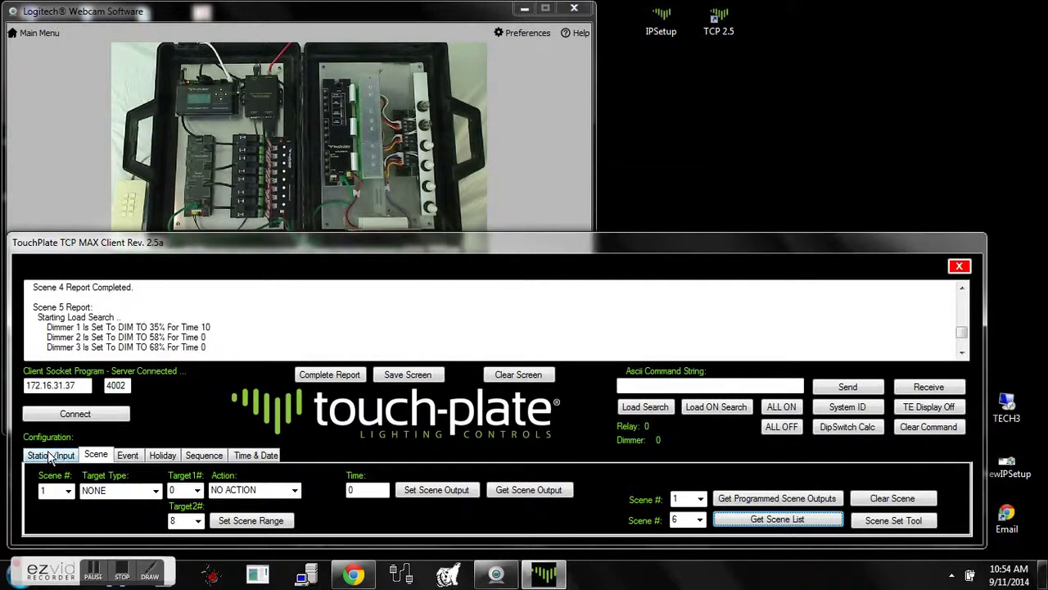
Program button 3 of switch 1 to target scene 1, with scene 2 as its second target.
left_click(49, 456)
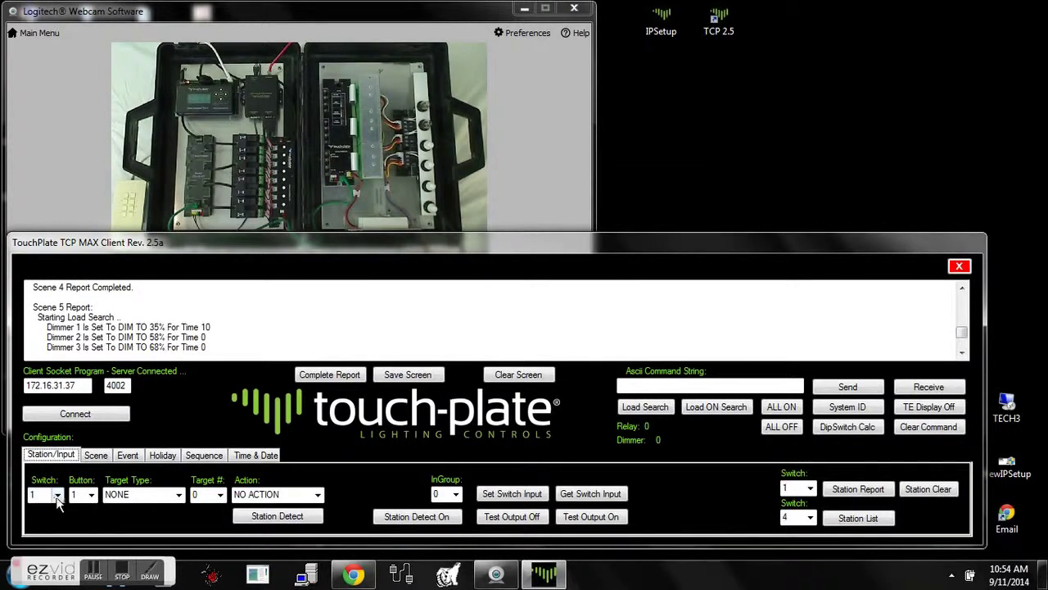
left_click(92, 495)
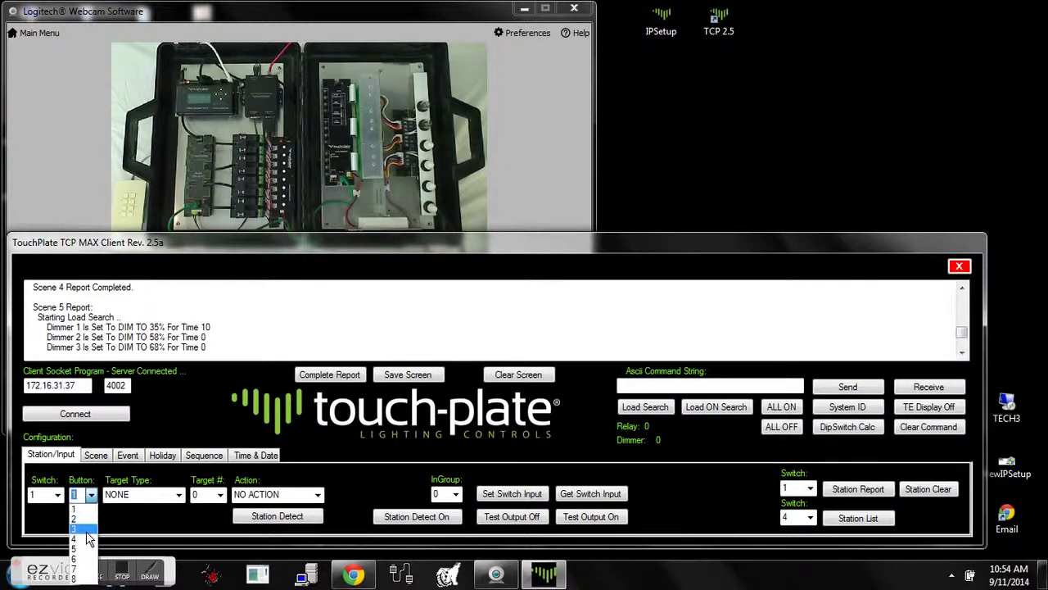
left_click(86, 529)
key("Tab")
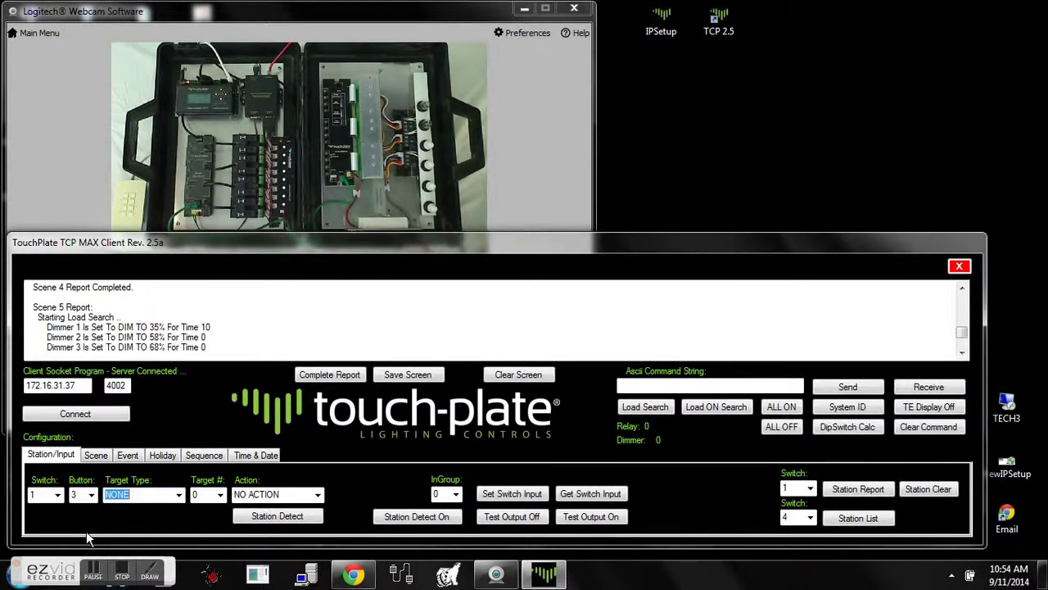
left_click(179, 495)
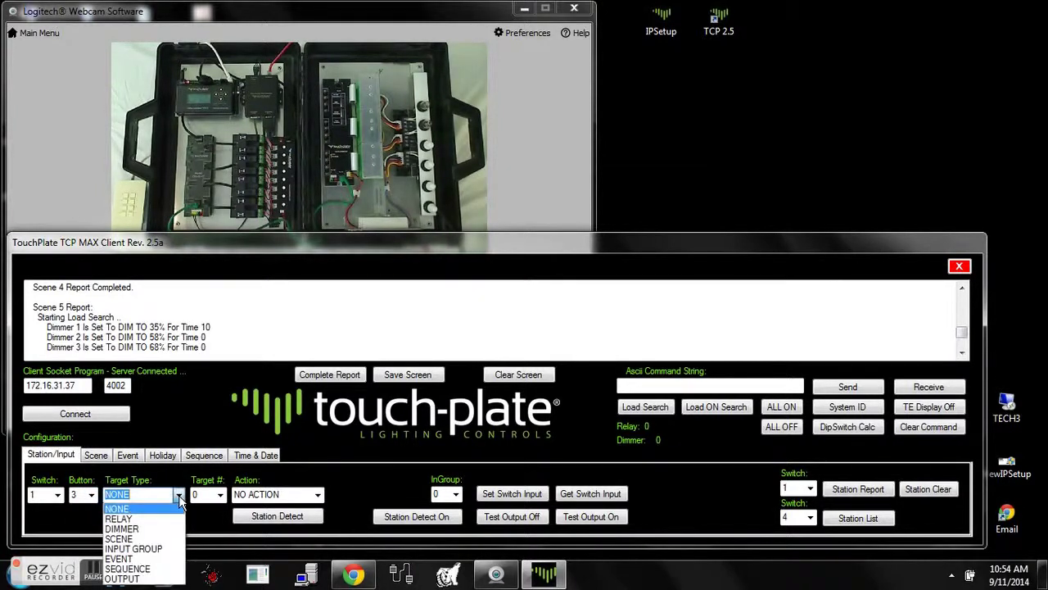
left_click(164, 538)
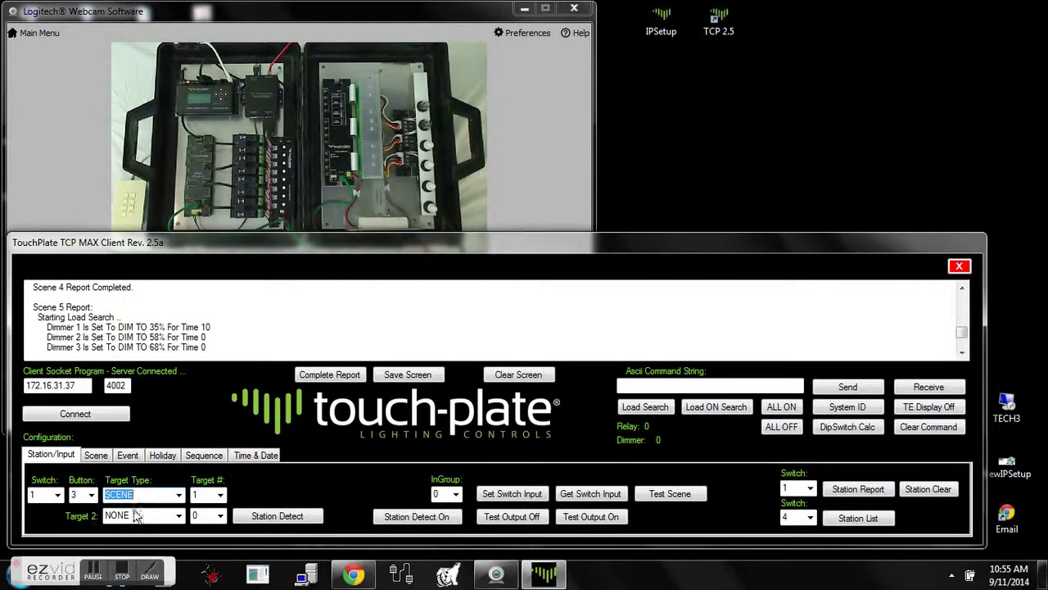
left_click(177, 516)
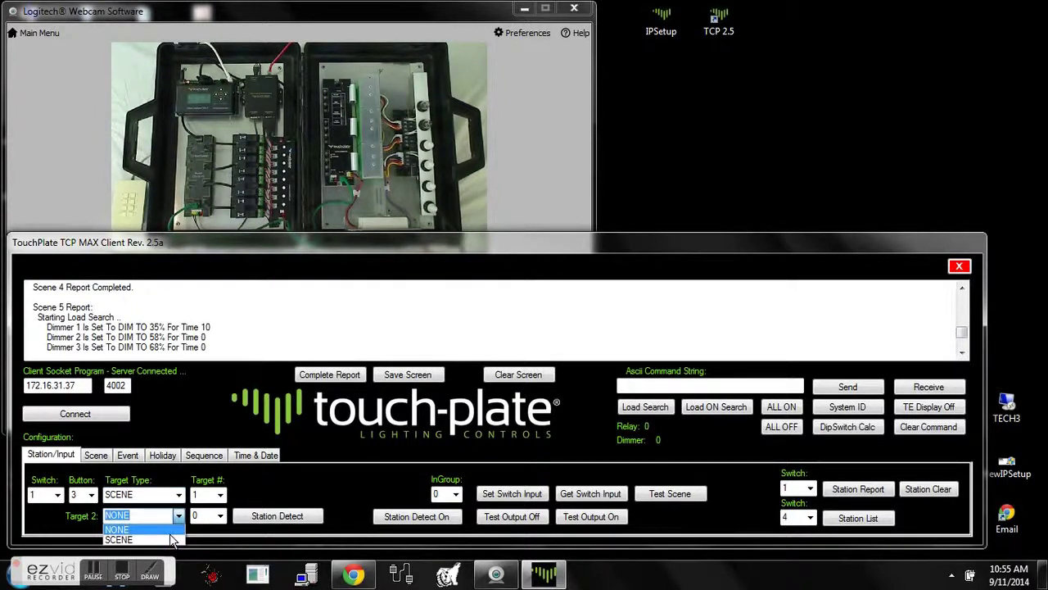
left_click(170, 538)
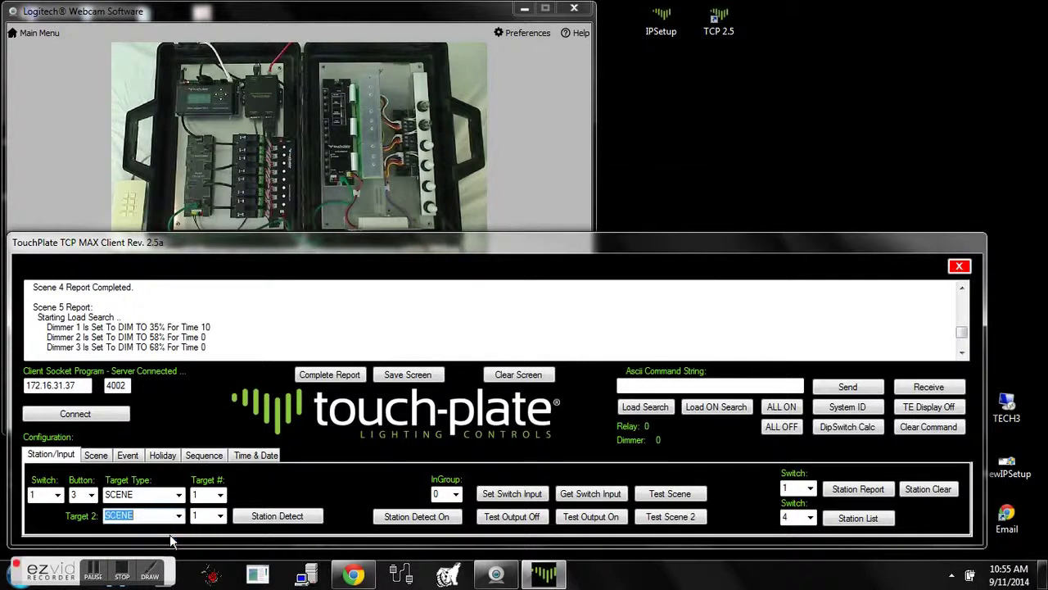
left_click(220, 516)
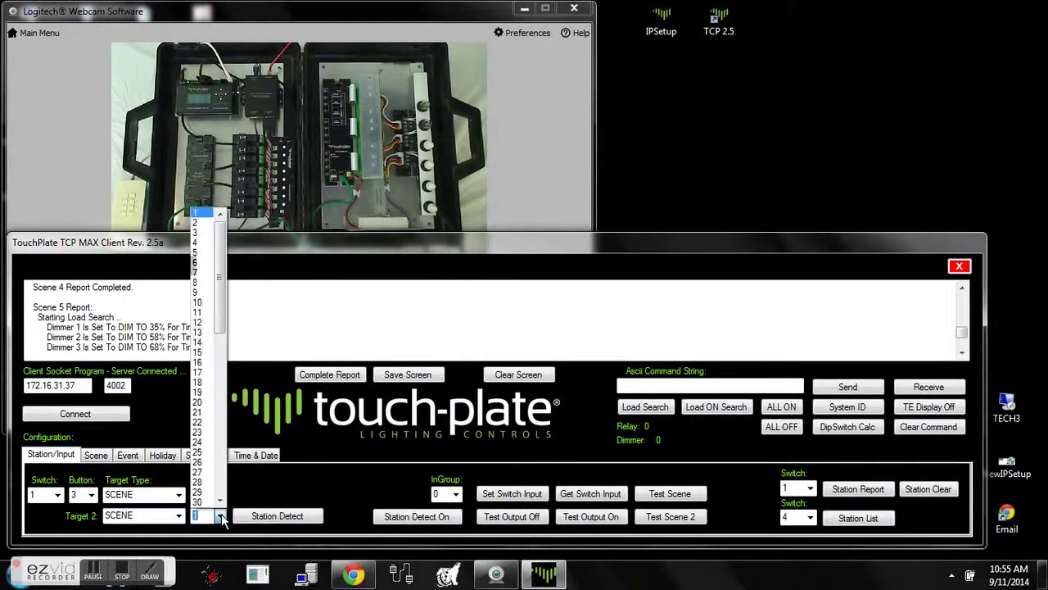
left_click(201, 224)
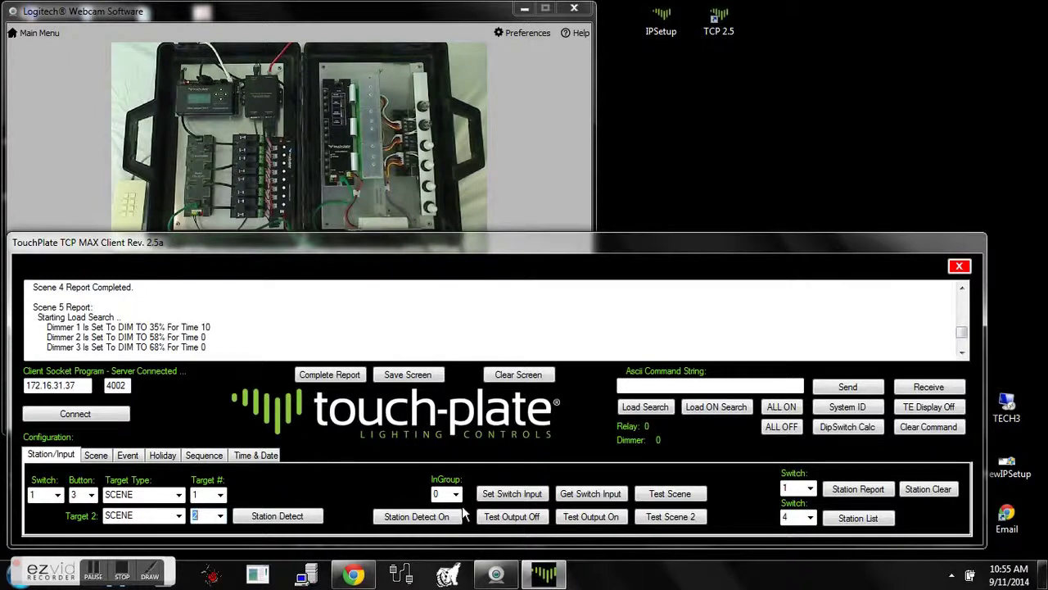
left_click(501, 495)
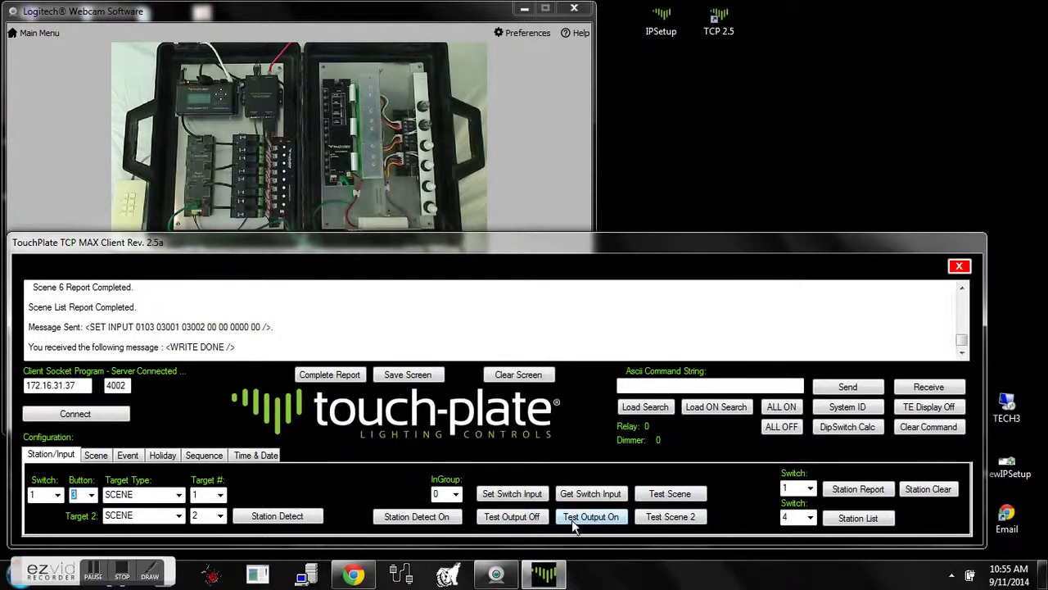
Test scene 1 and scene 2 alternately, twice each, and write the button 3 switch input again.
left_click(668, 494)
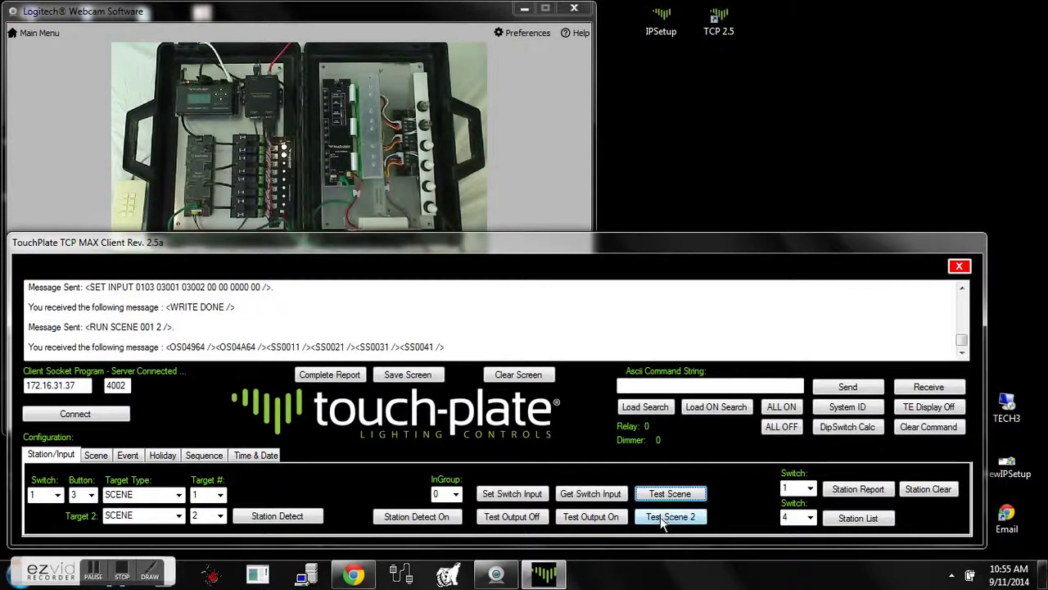
left_click(660, 517)
left_click(663, 494)
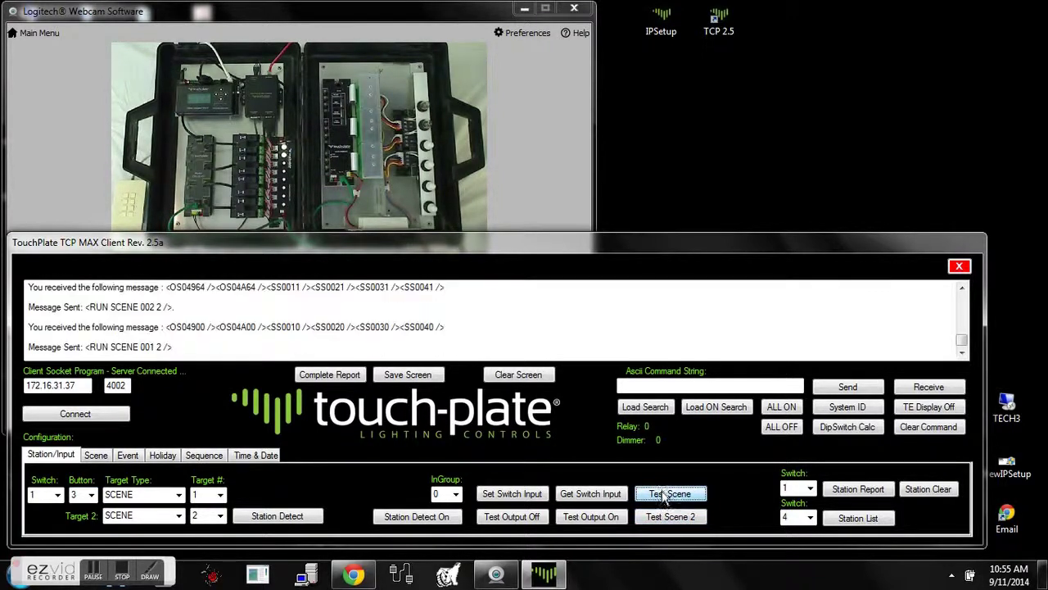
left_click(661, 517)
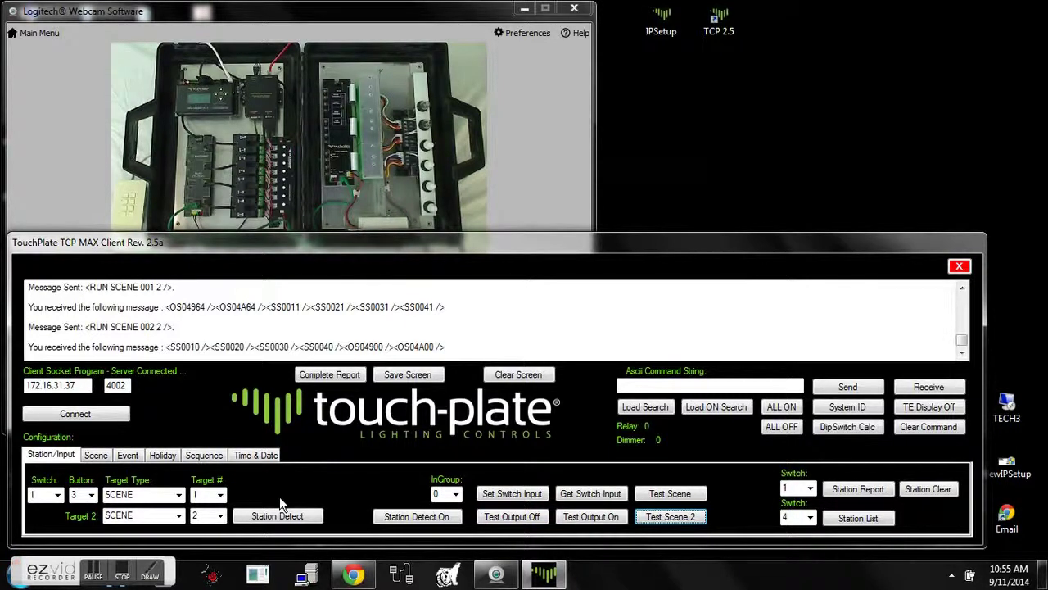
left_click(500, 495)
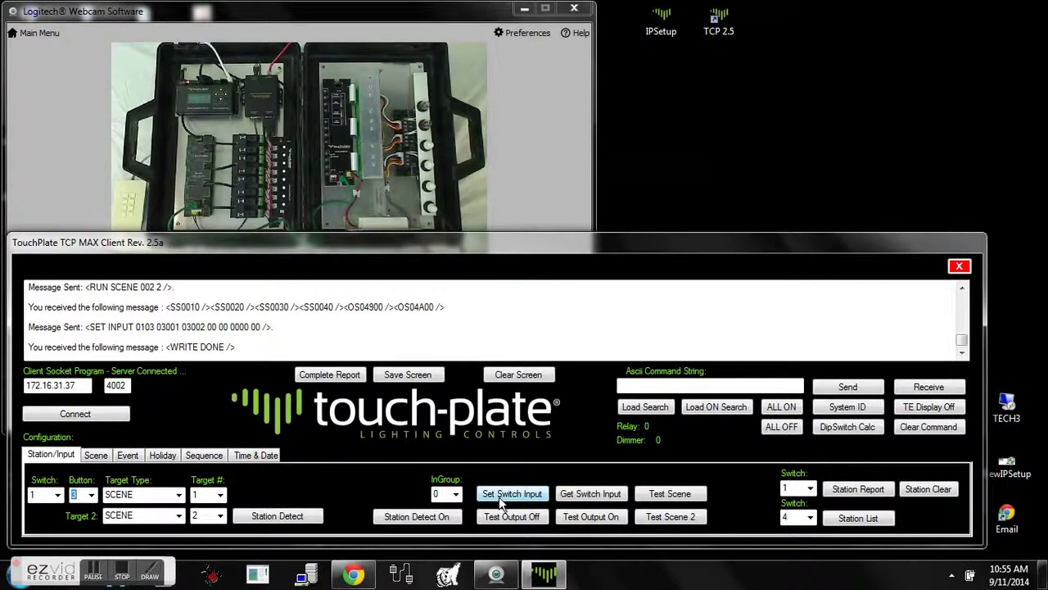
Program button 4 of switch 1 to target scene 5, with scene 6 as its second target.
left_click(91, 495)
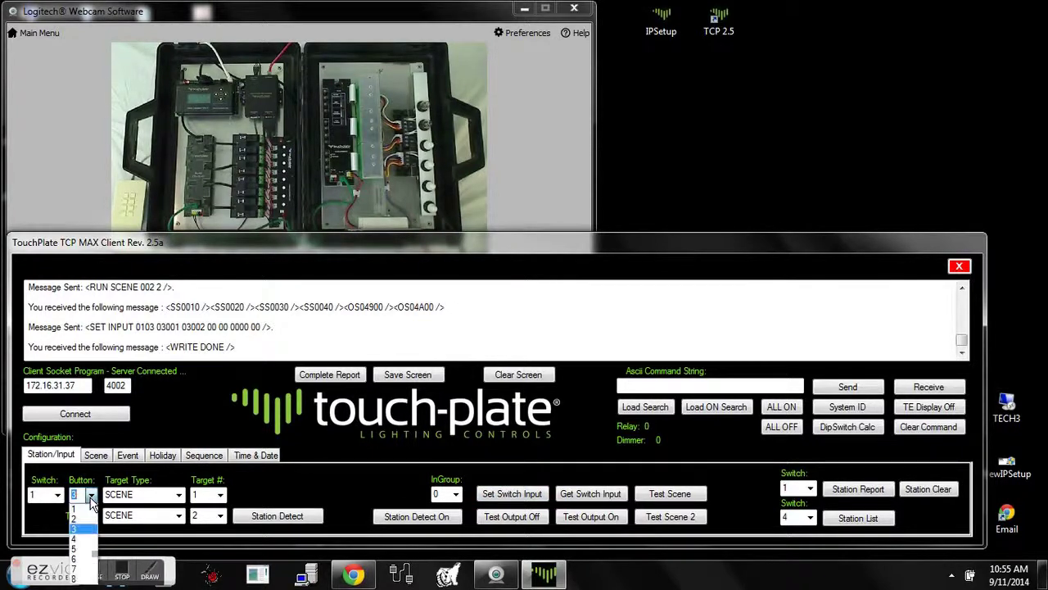
left_click(85, 538)
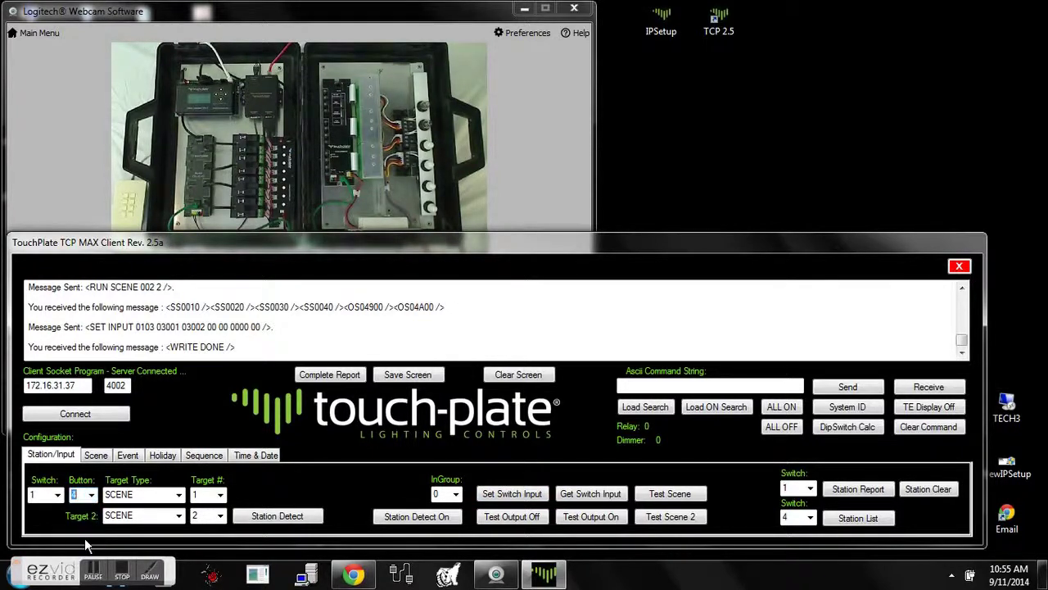
left_click(179, 494)
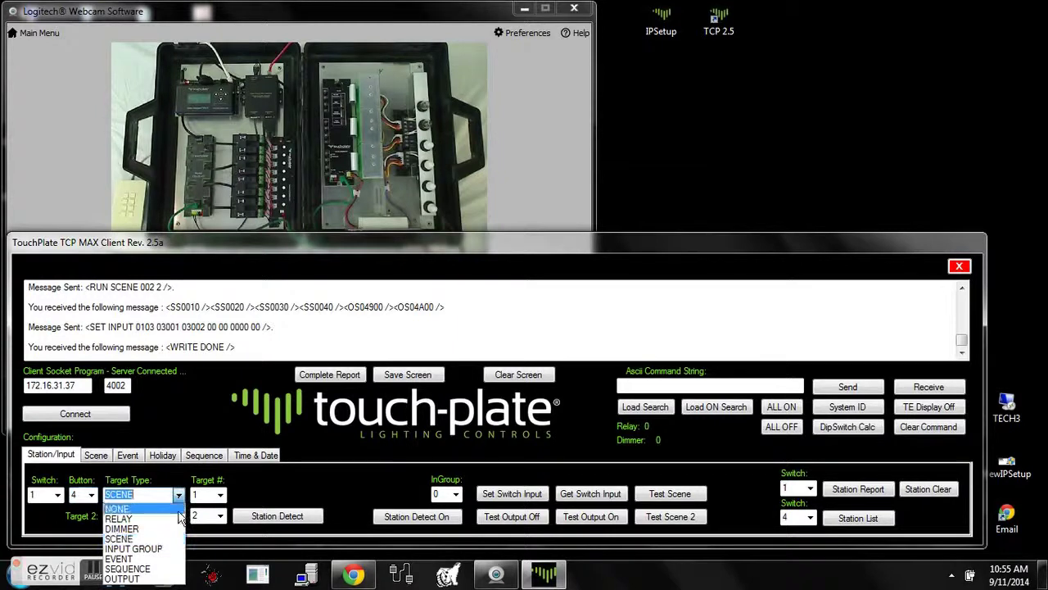
left_click(176, 536)
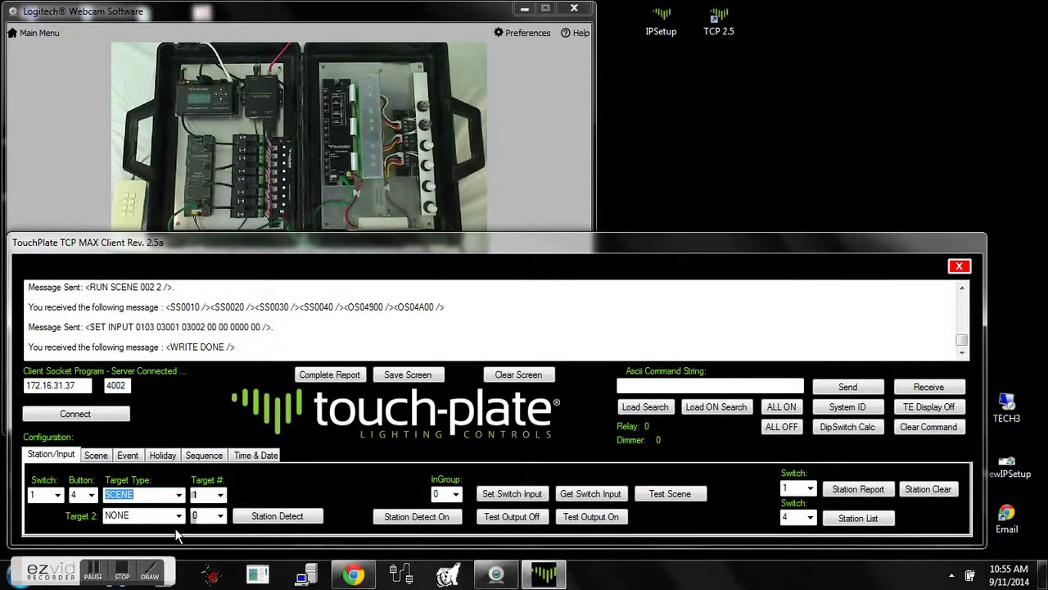
left_click(219, 495)
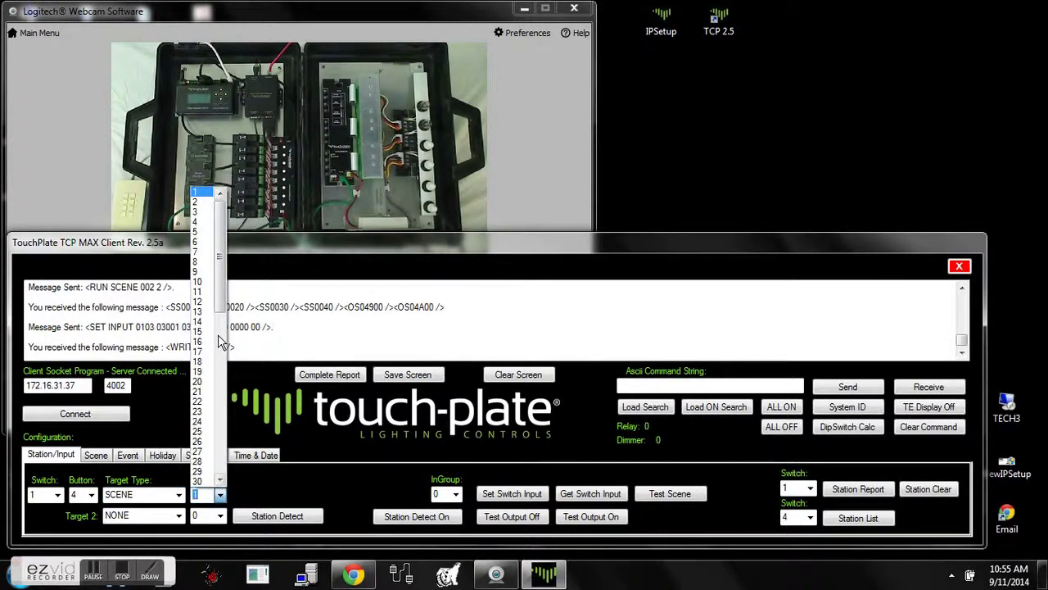
left_click(201, 232)
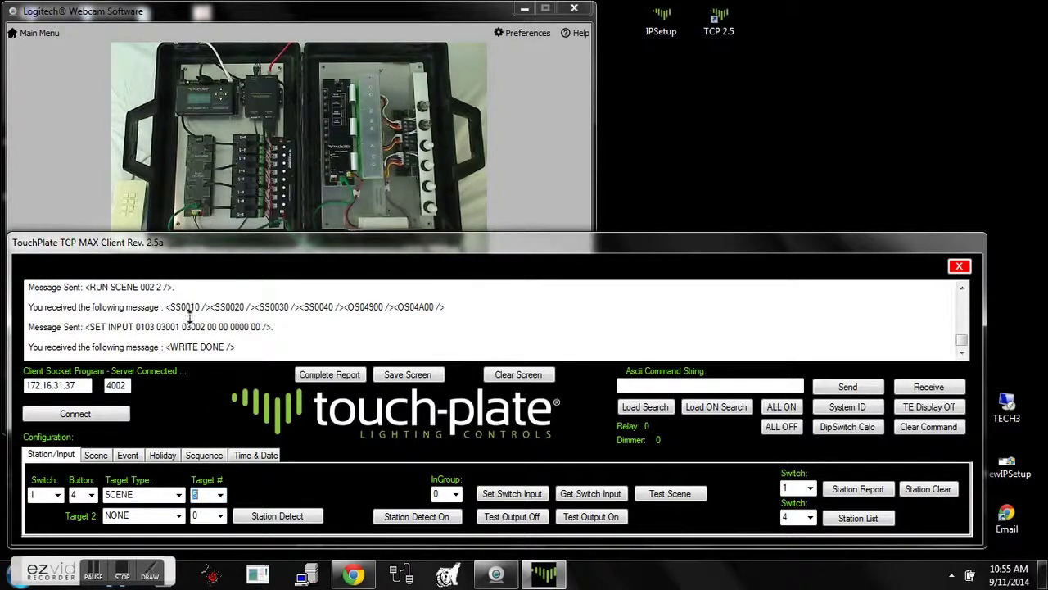
left_click(178, 516)
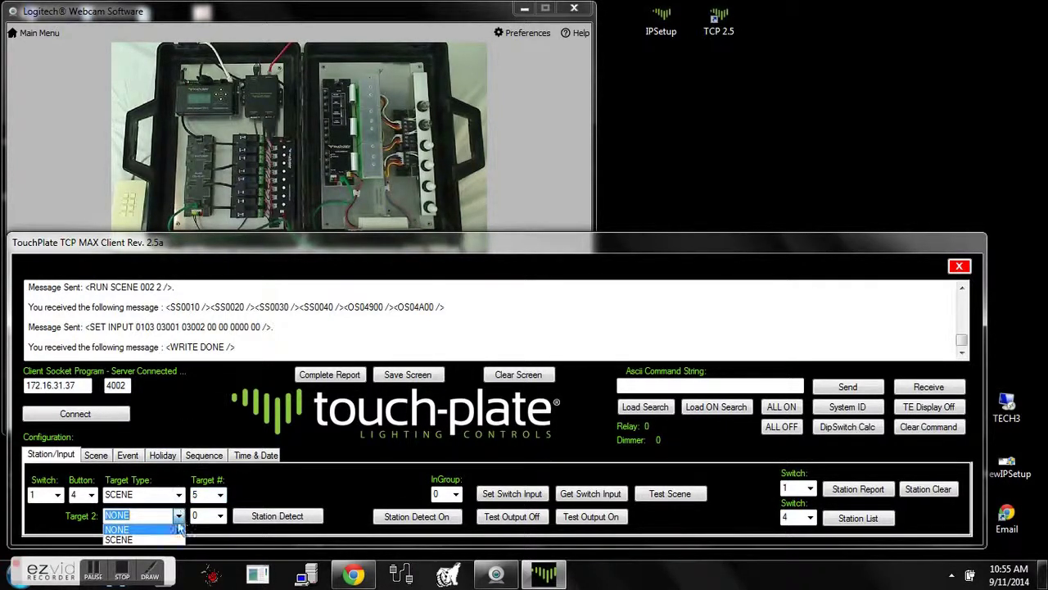
left_click(173, 540)
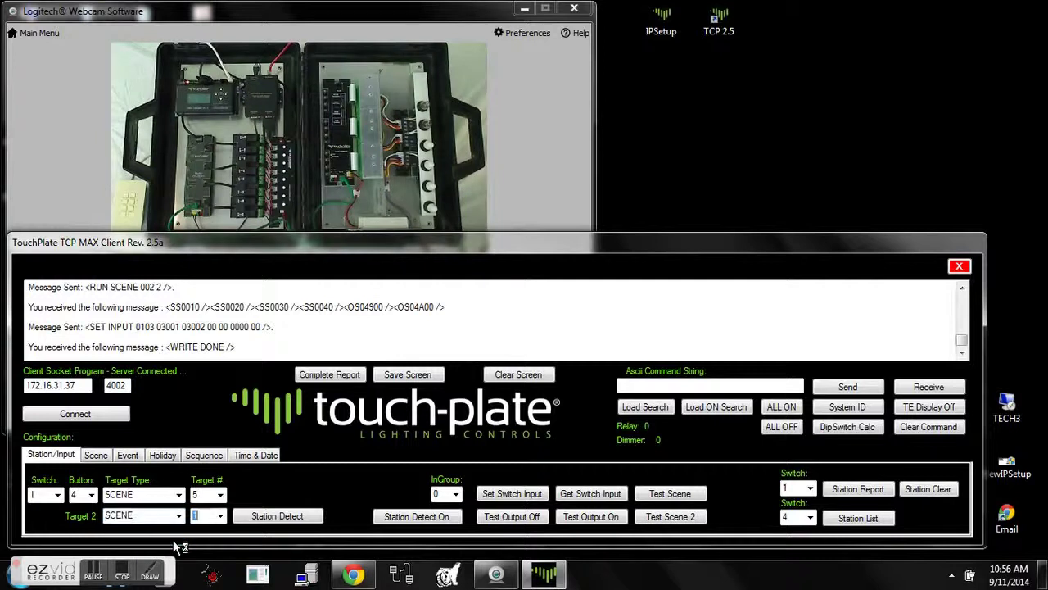
type("6")
key("Tab")
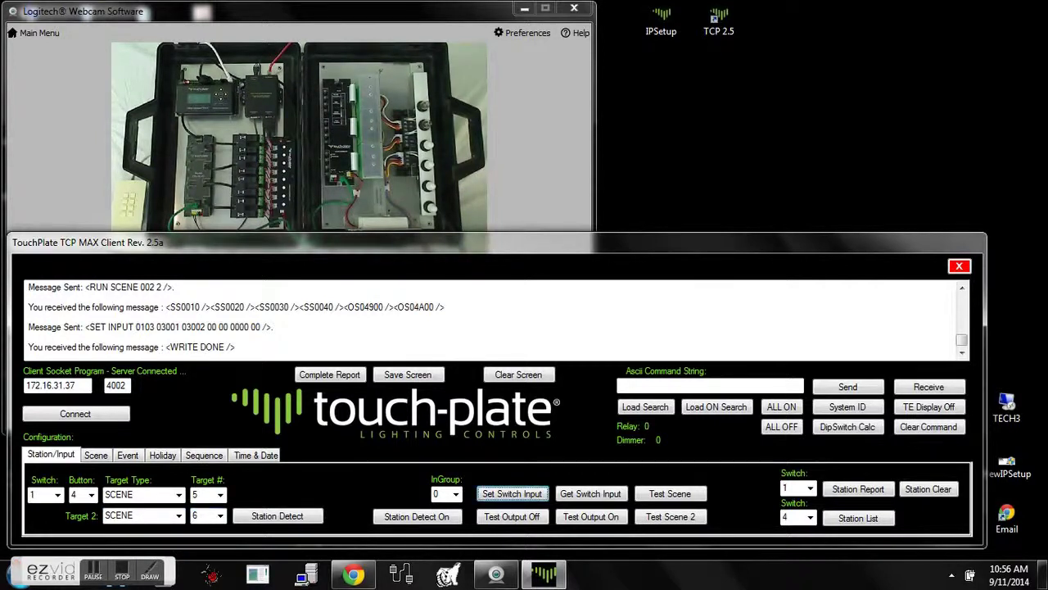
key("Return")
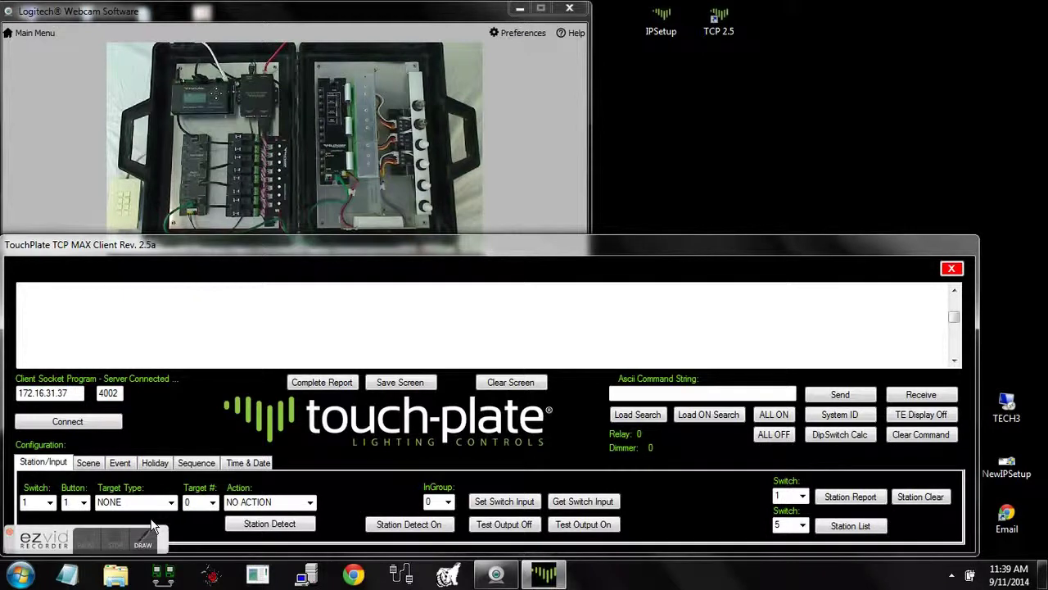
Open the event configuration and set event 1 to target type SCENE with target number 3.
left_click(127, 467)
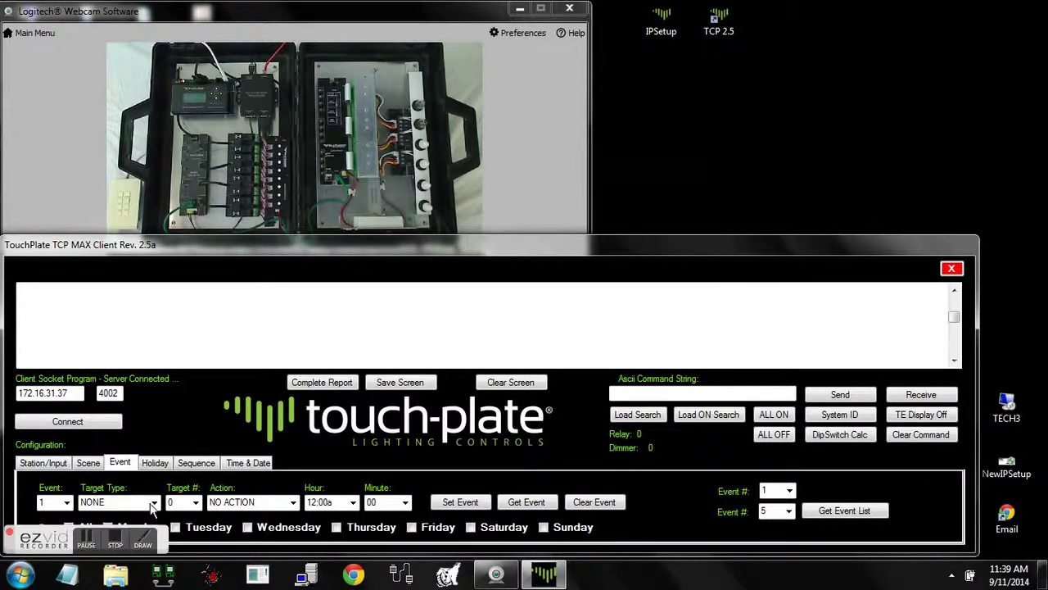
left_click(155, 502)
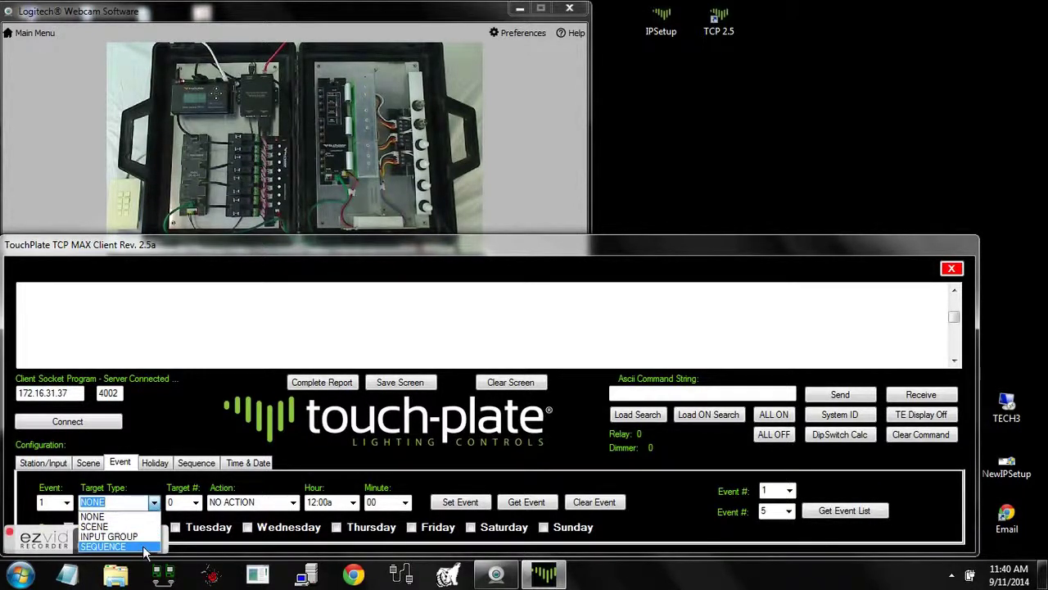
left_click(135, 502)
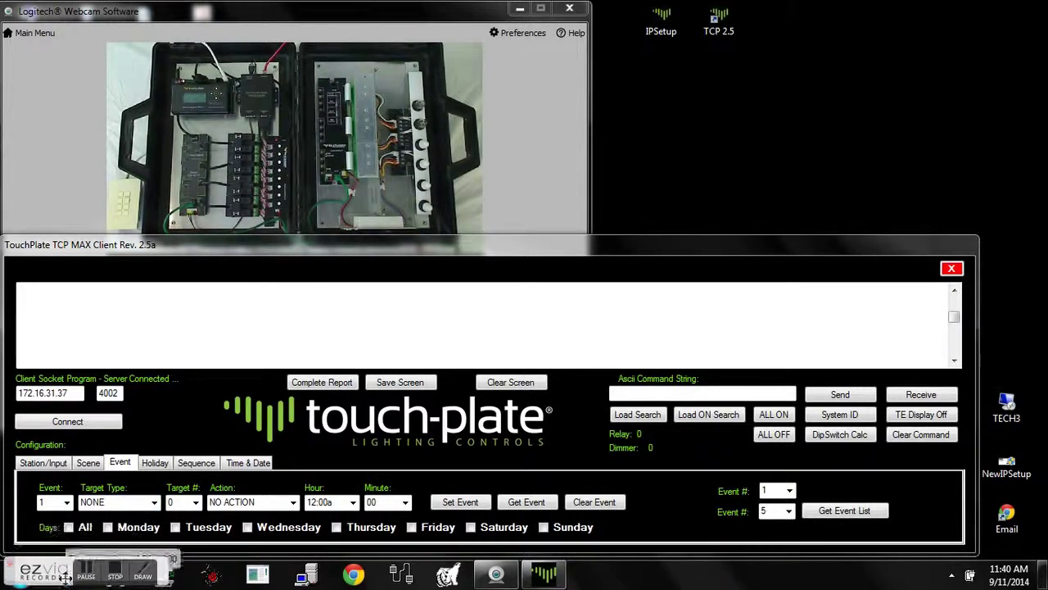
left_click(66, 502)
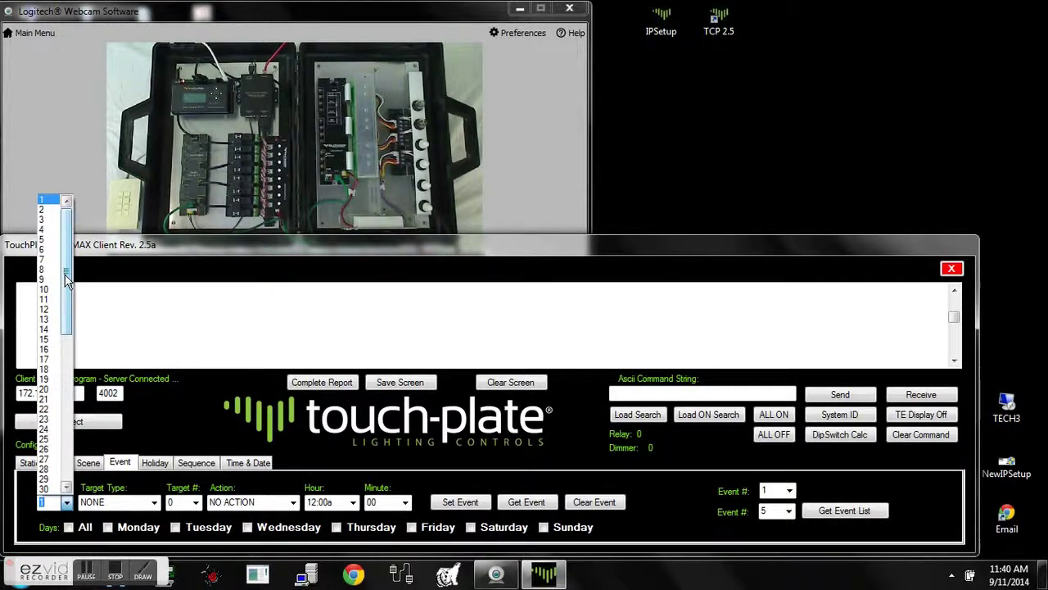
left_click(49, 200)
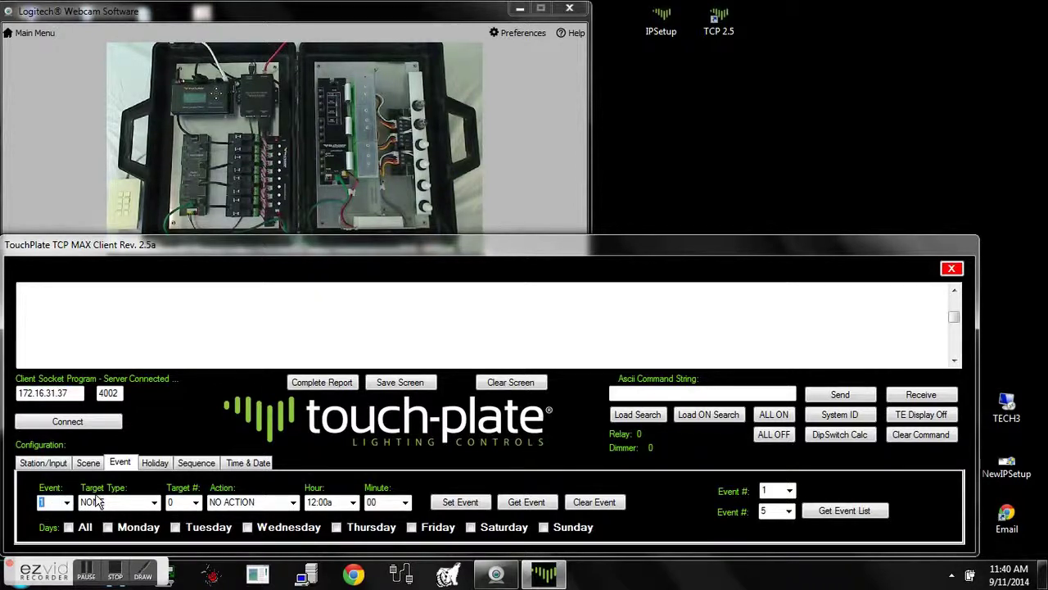
left_click(154, 502)
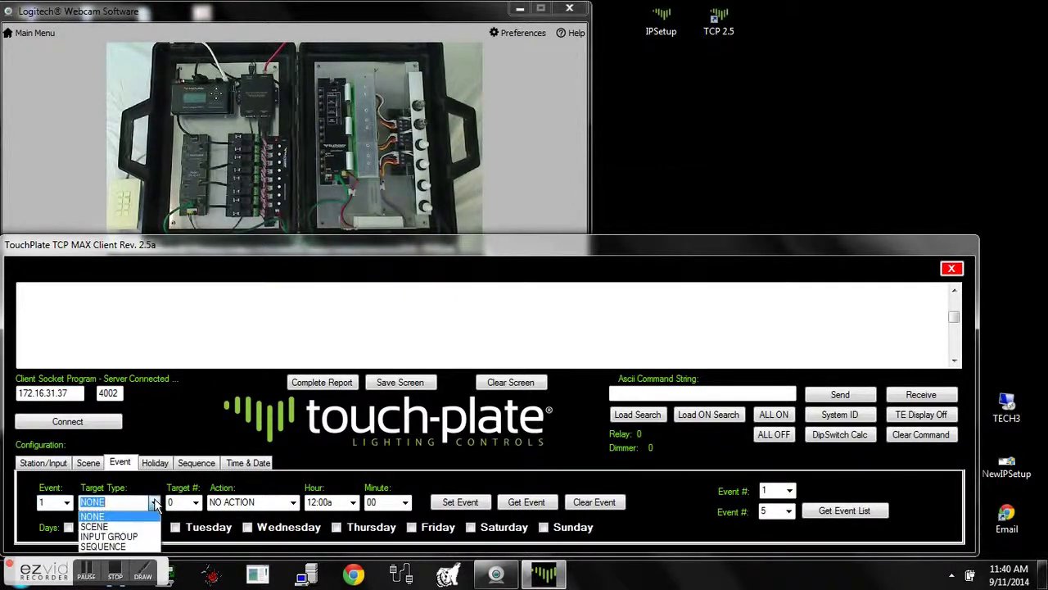
left_click(147, 517)
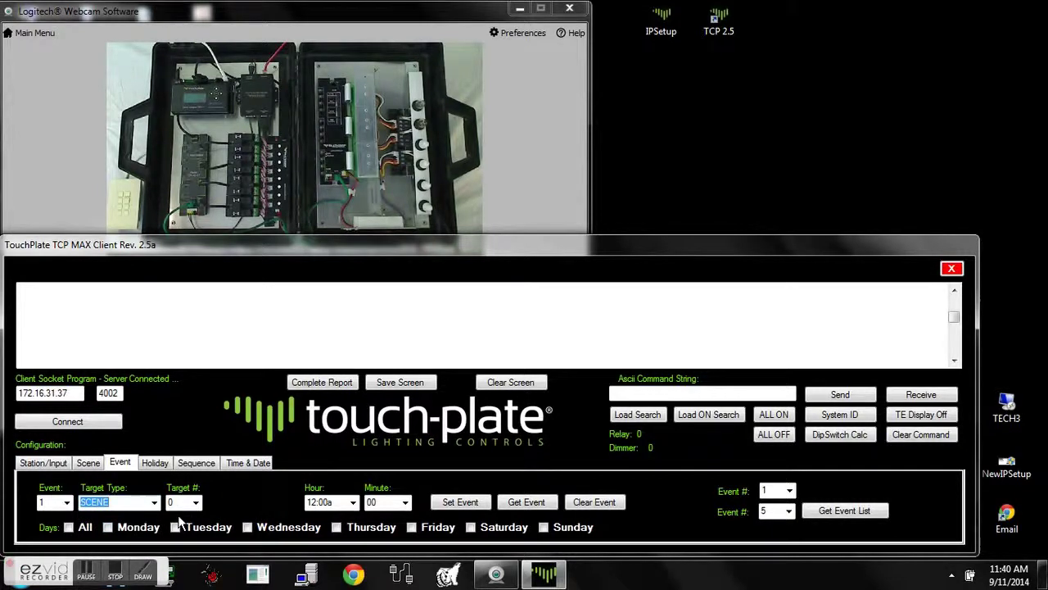
left_click(195, 502)
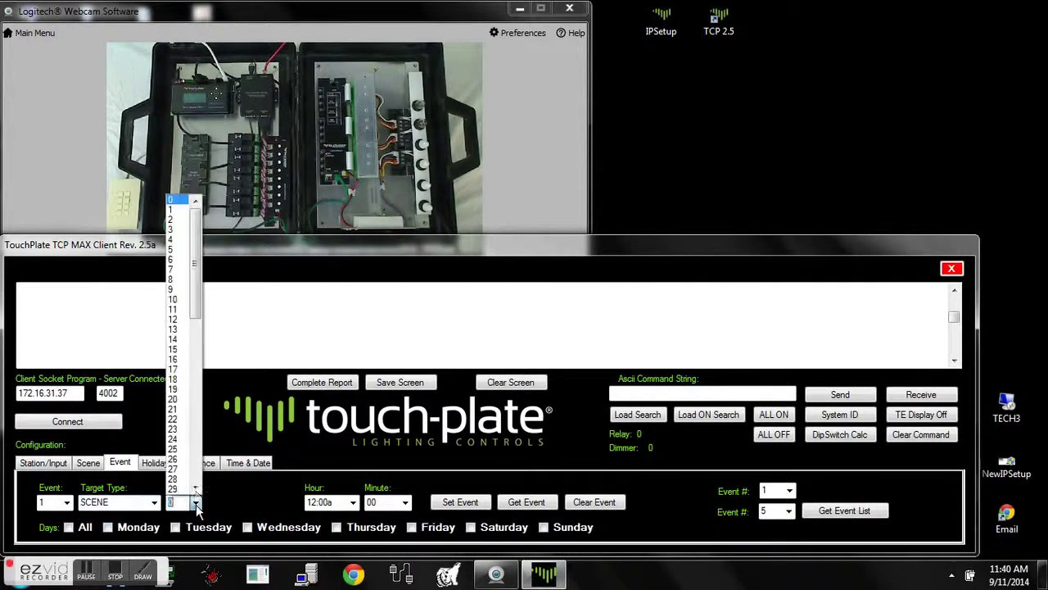
left_click(173, 230)
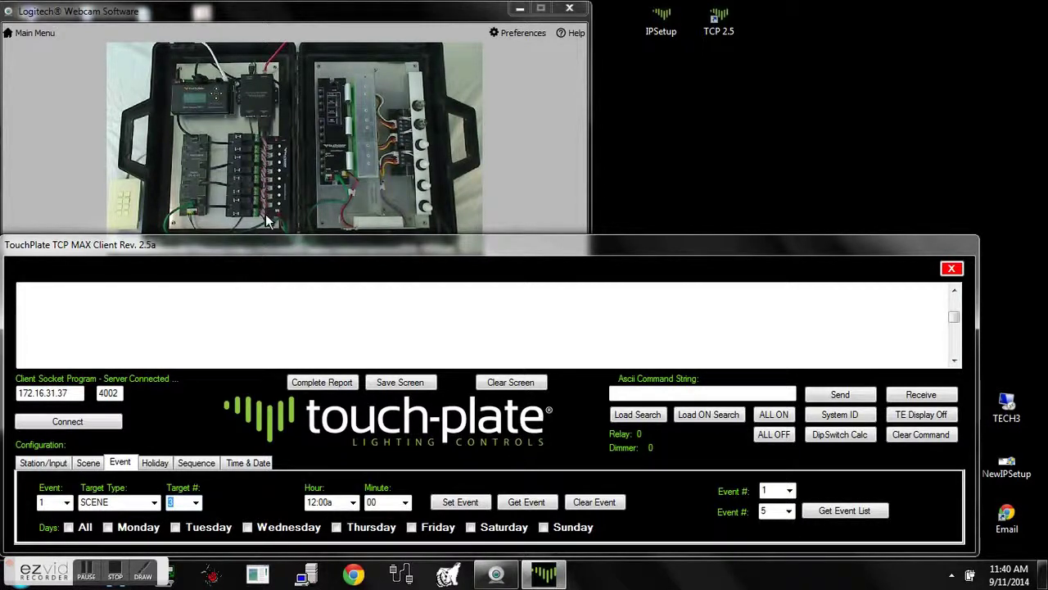
Set event 1's time to Sunrise - with an offset of 05.
left_click(353, 502)
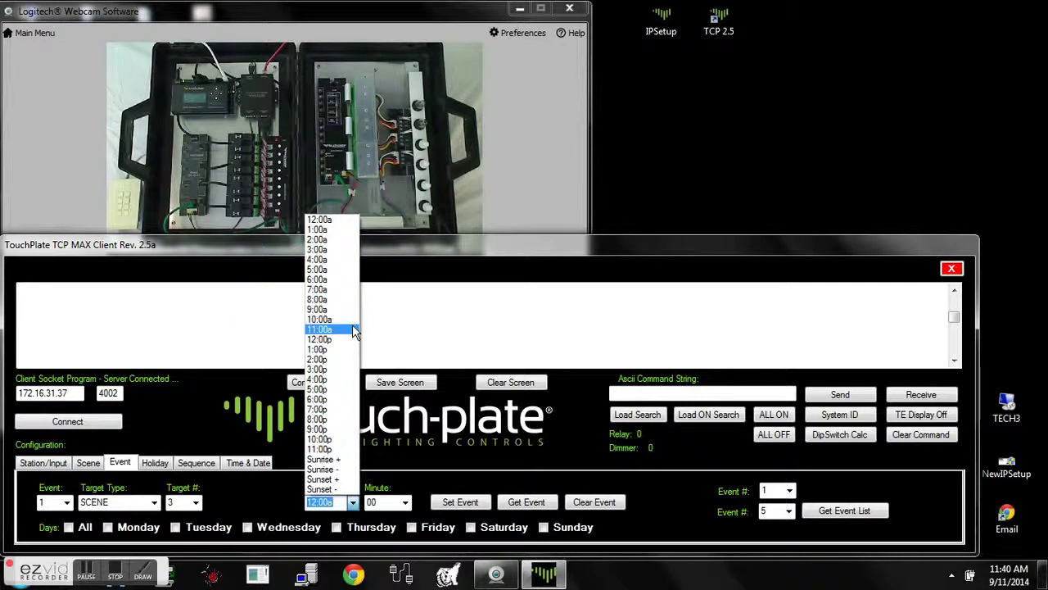
left_click(343, 459)
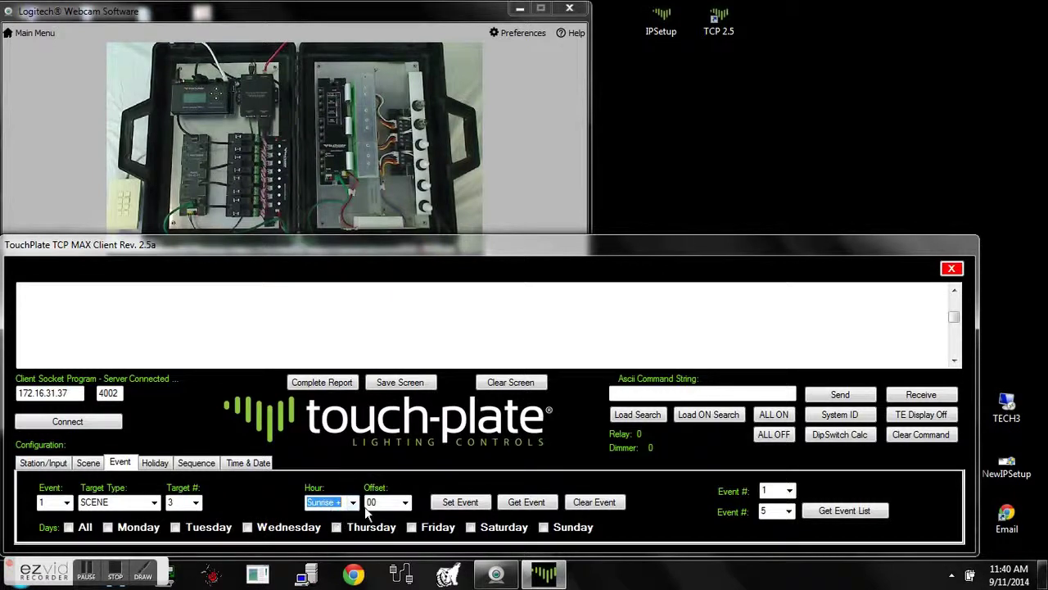
left_click(404, 503)
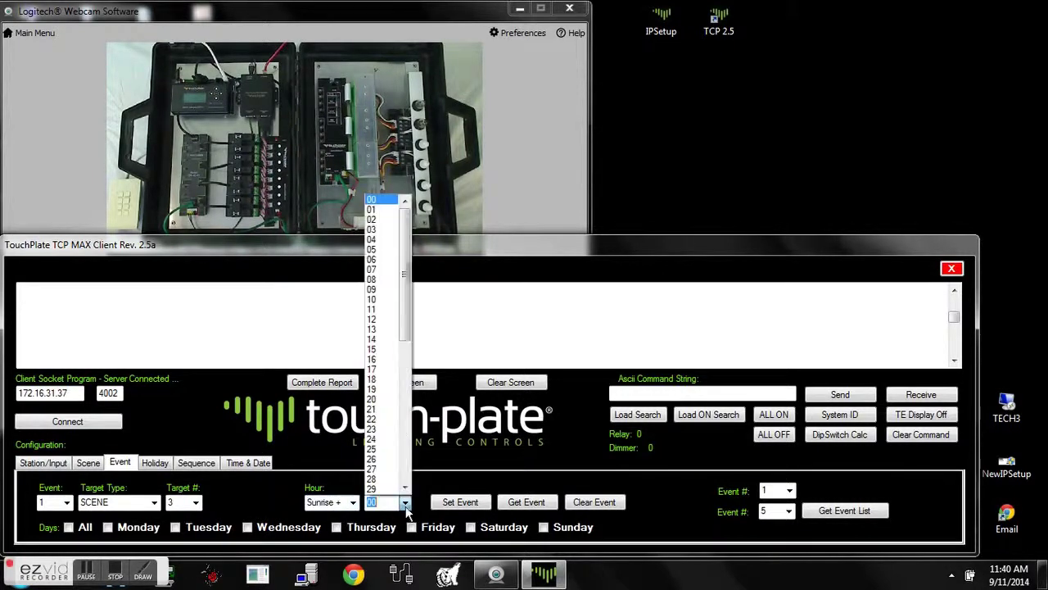
left_click(382, 249)
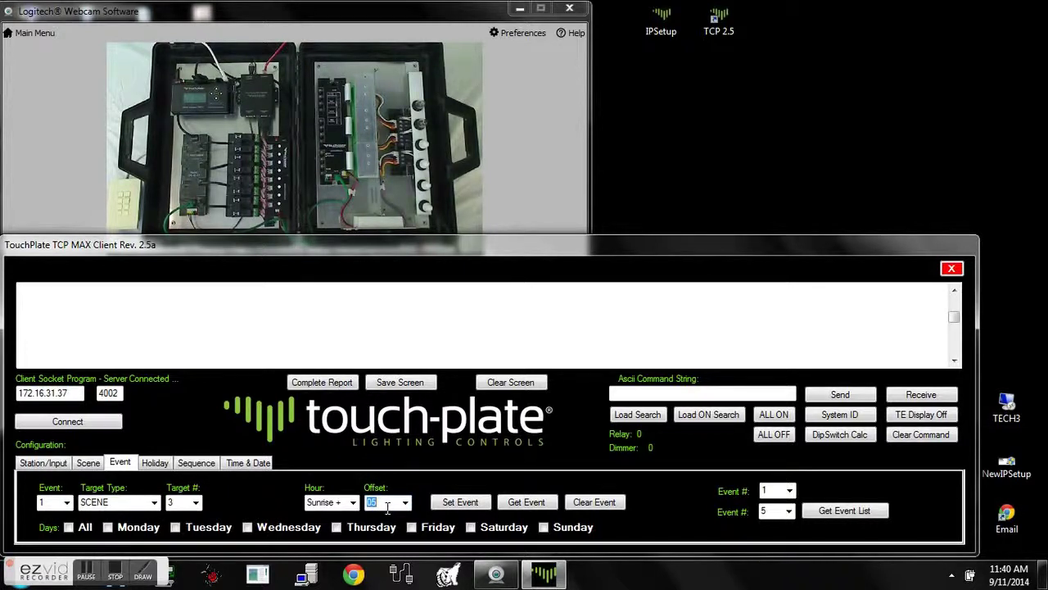
left_click(353, 503)
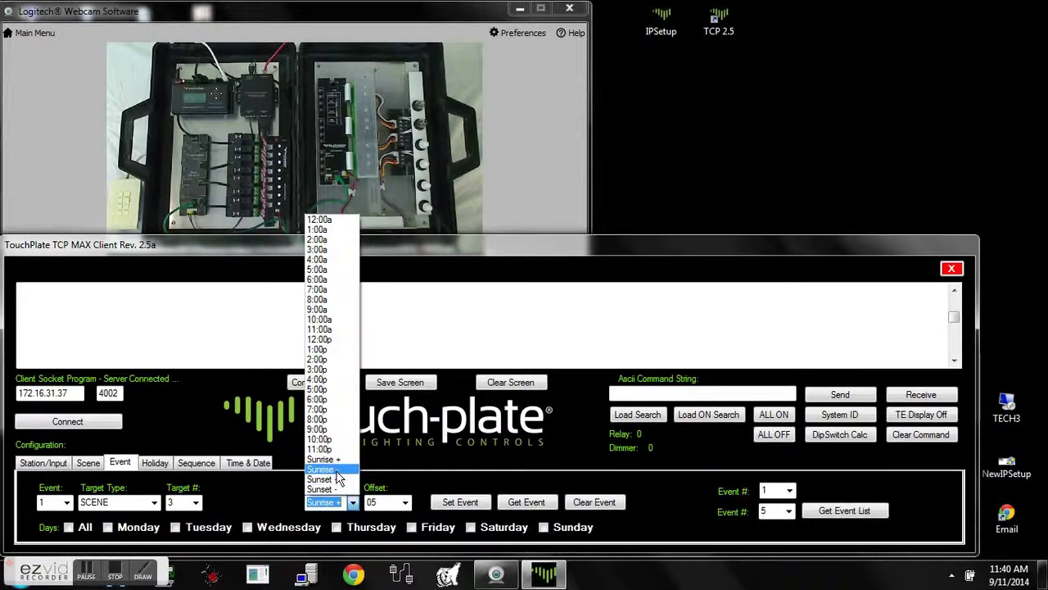
left_click(335, 471)
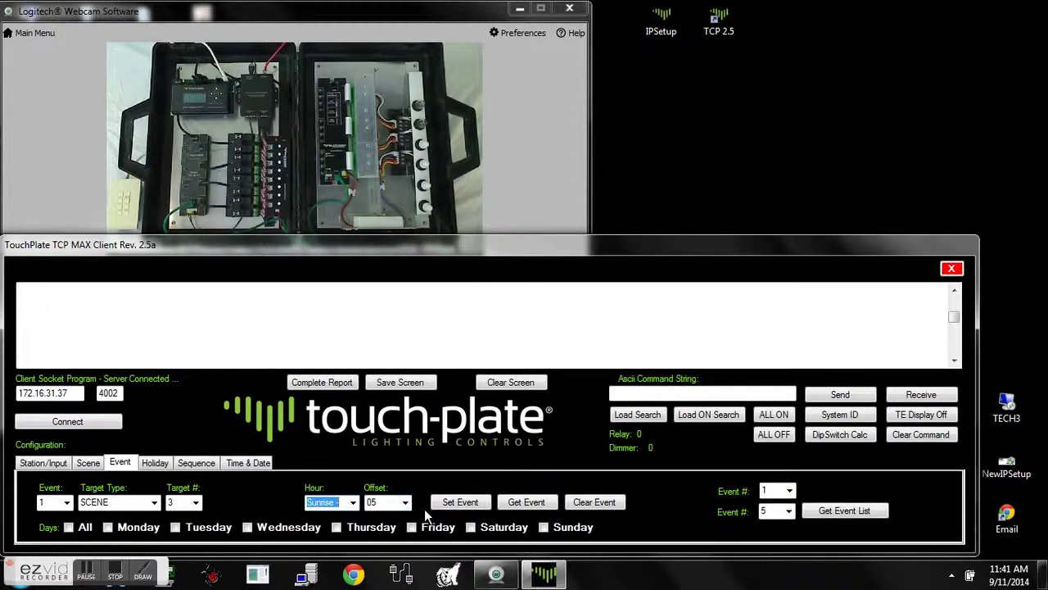
Enable event 1 on all days of the week and write the event to the controller.
left_click(108, 529)
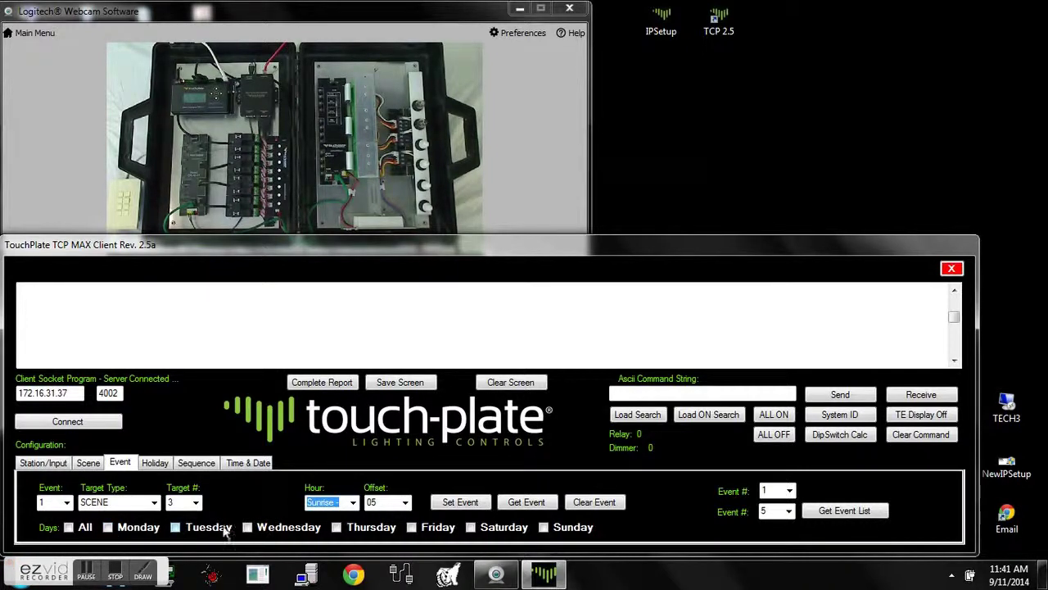
left_click(172, 527)
left_click(249, 528)
left_click(338, 528)
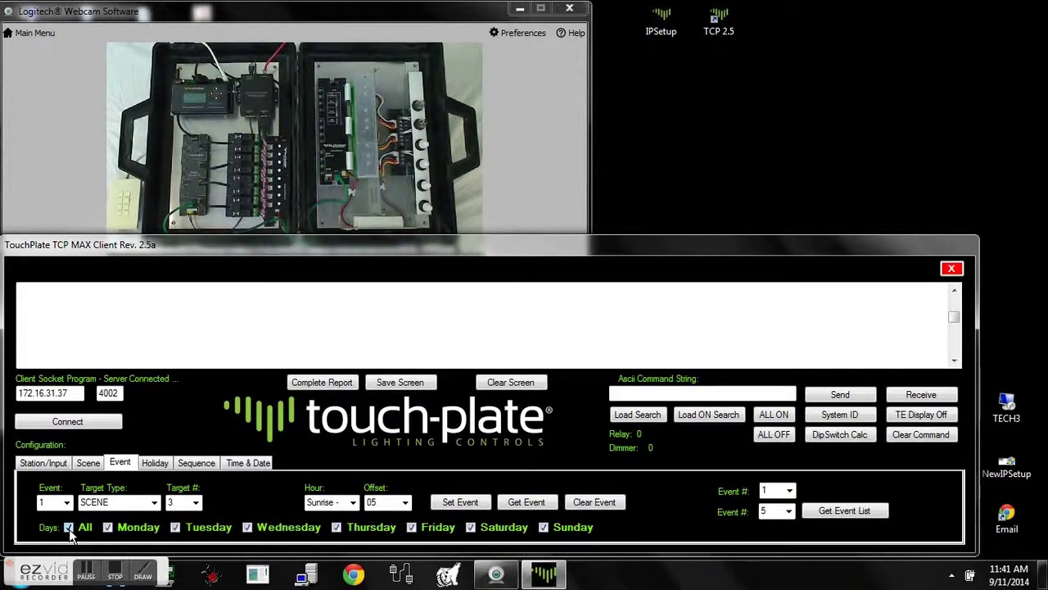
left_click(446, 505)
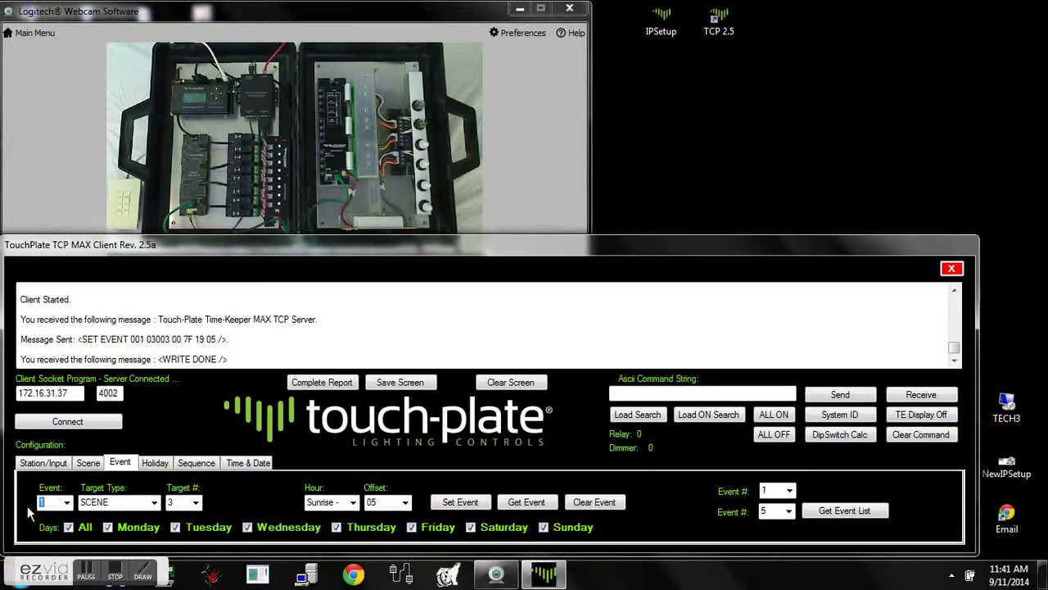
Program event 2 to target scene 4 at Sunset - with the same offset and days, and write it to the controller.
left_click(67, 503)
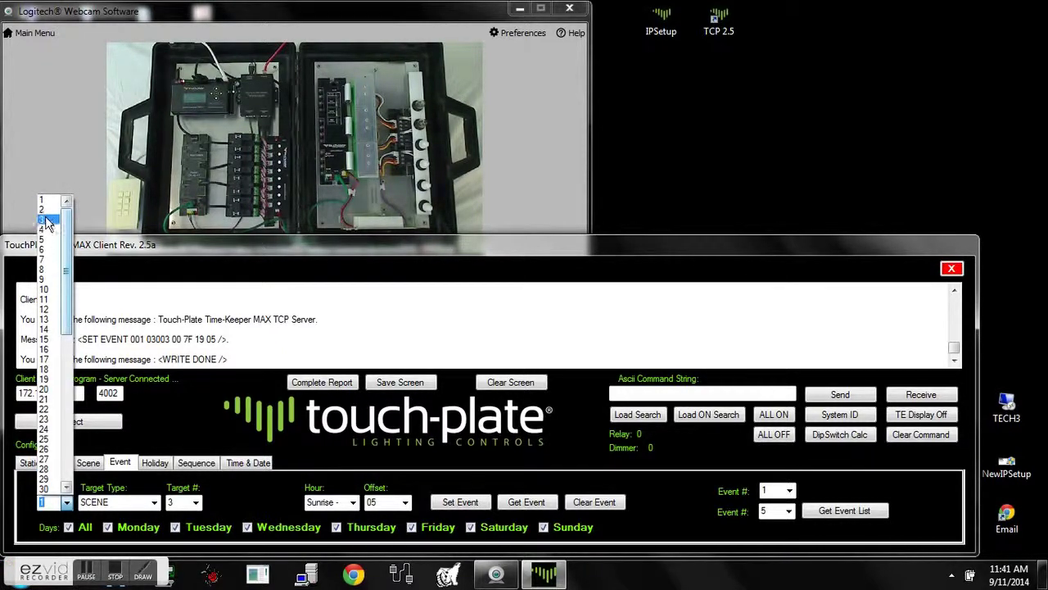
left_click(46, 211)
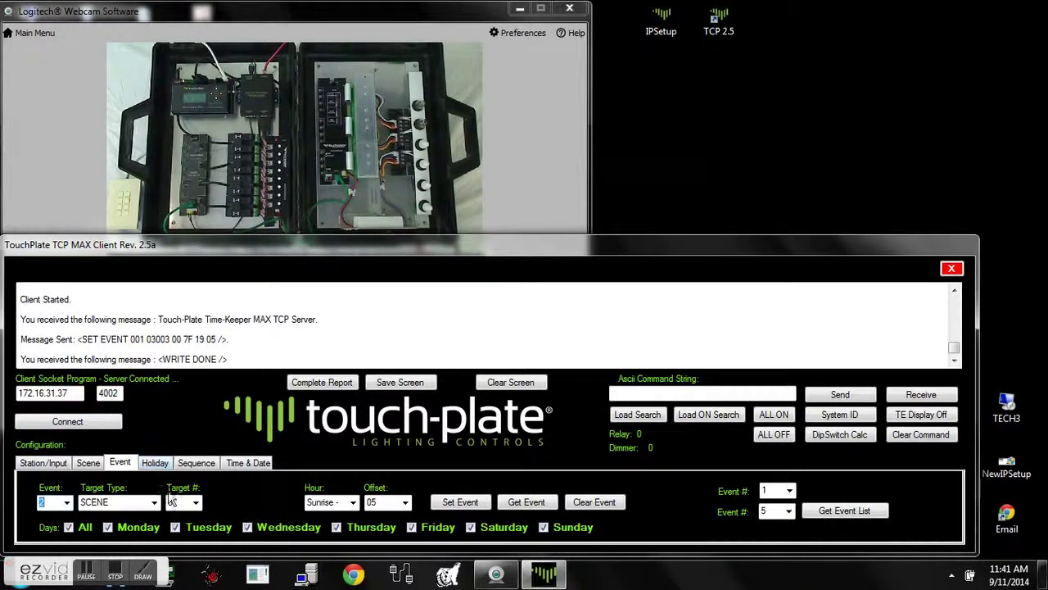
left_click(195, 503)
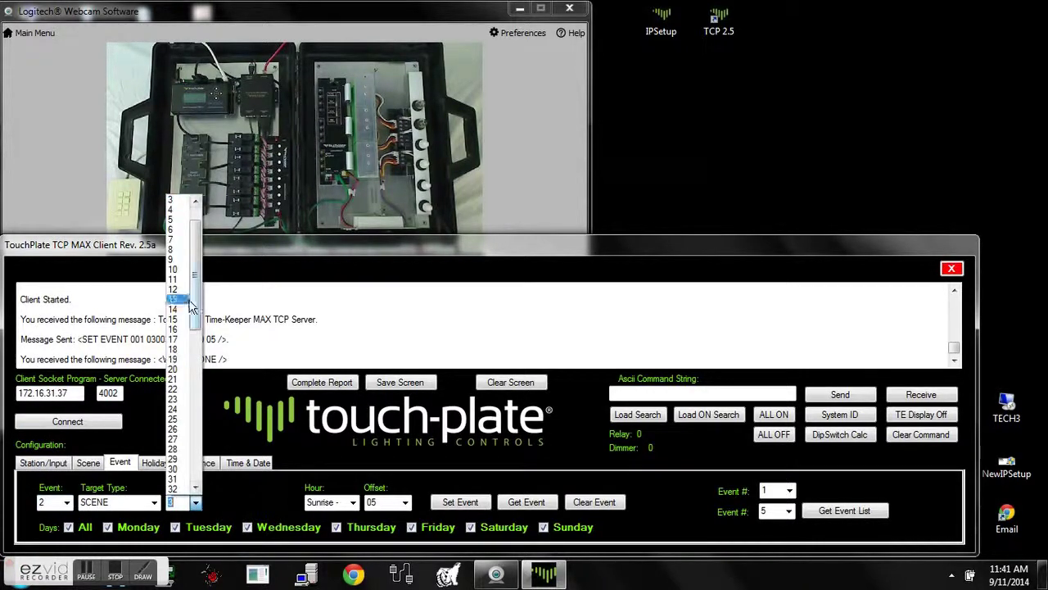
left_click(178, 210)
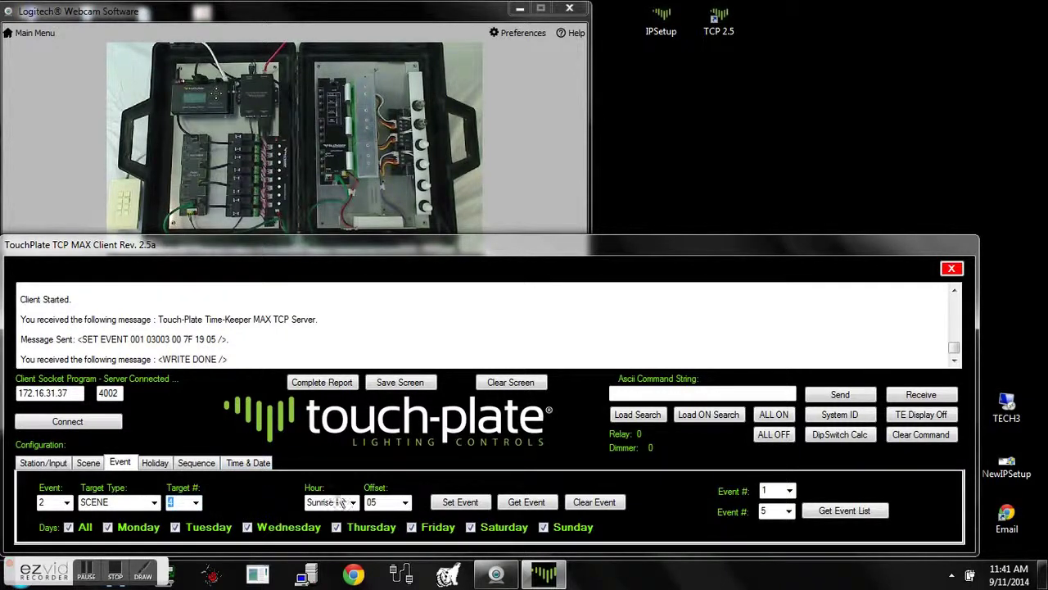
left_click(353, 503)
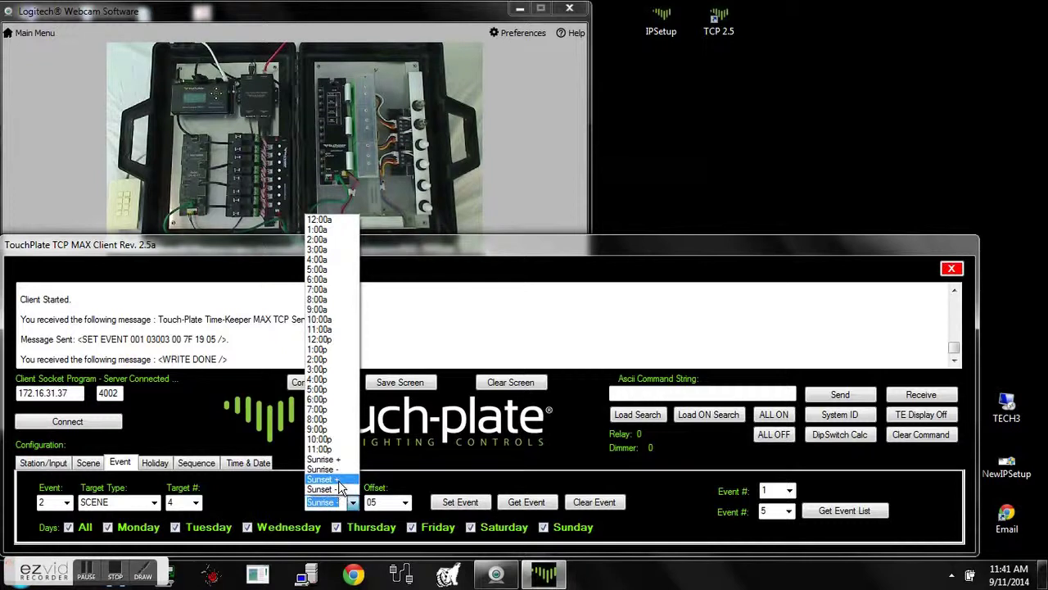
left_click(339, 480)
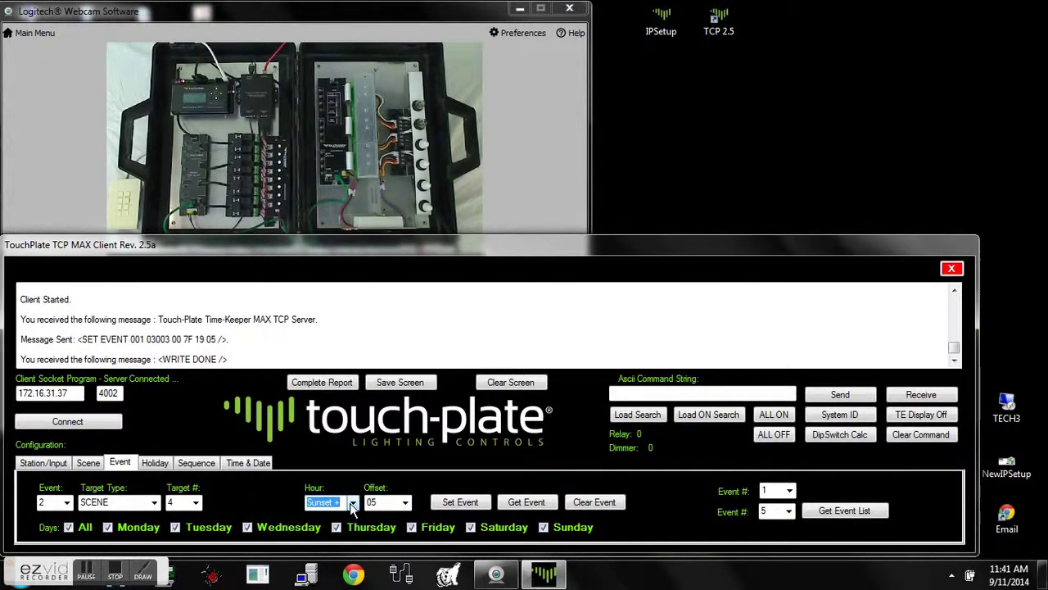
left_click(353, 503)
left_click(339, 496)
left_click(452, 501)
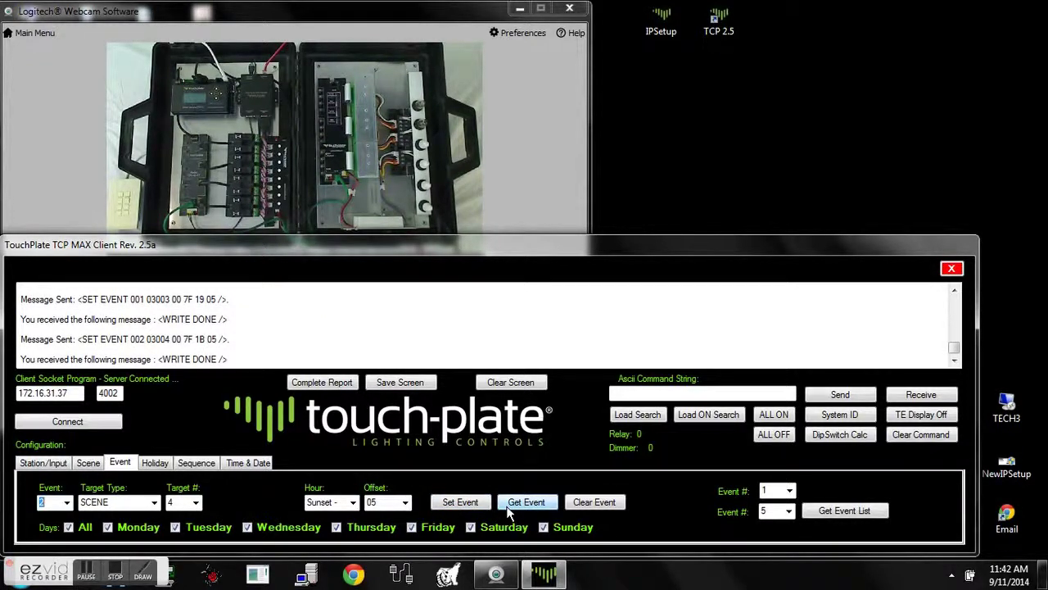
Read back the stored settings of event 1 and of event 3 from the controller.
left_click(68, 503)
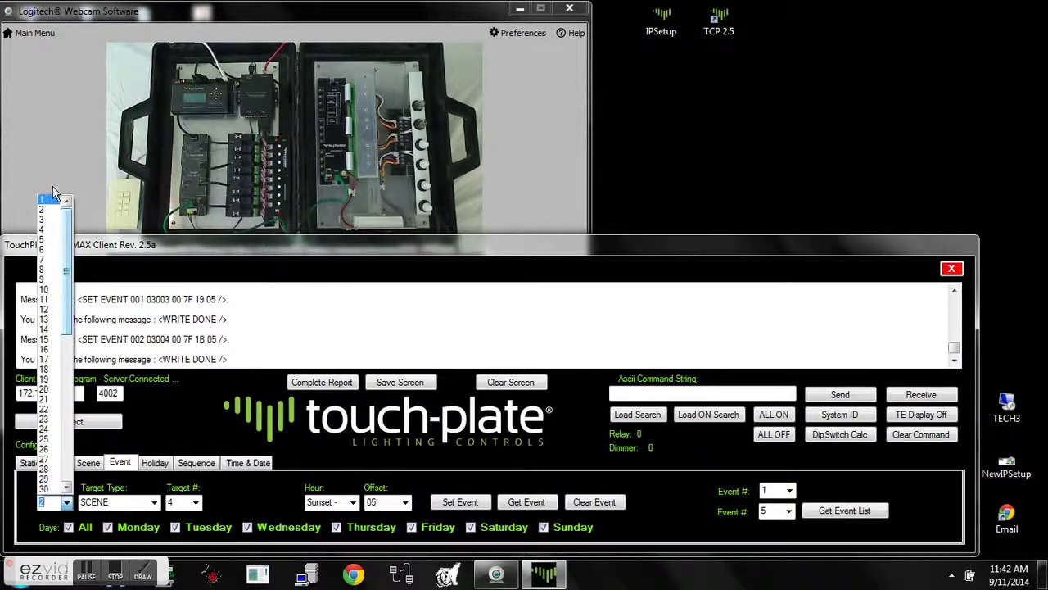
left_click(47, 199)
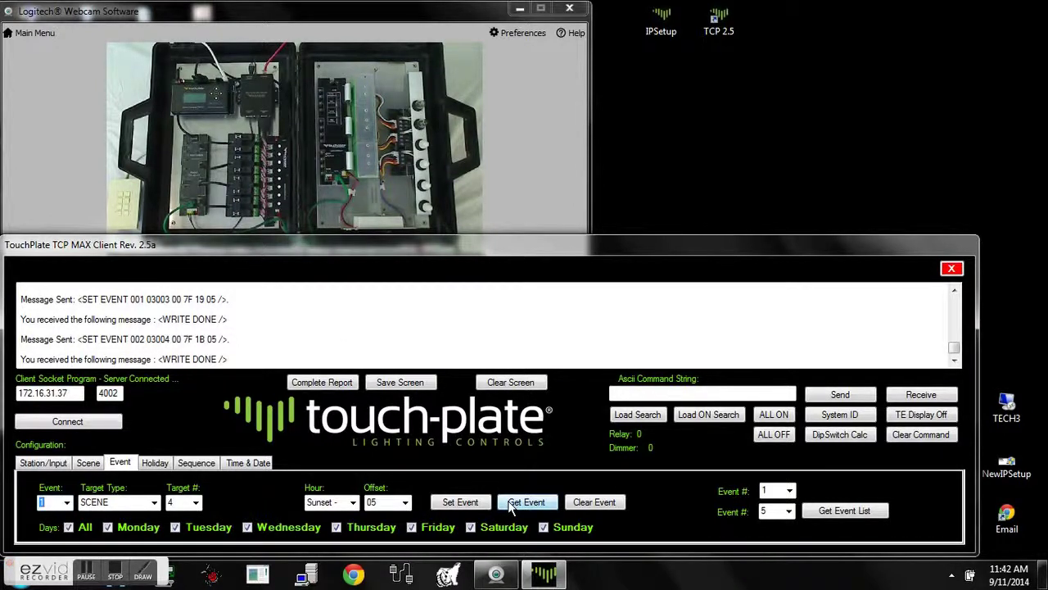
left_click(512, 505)
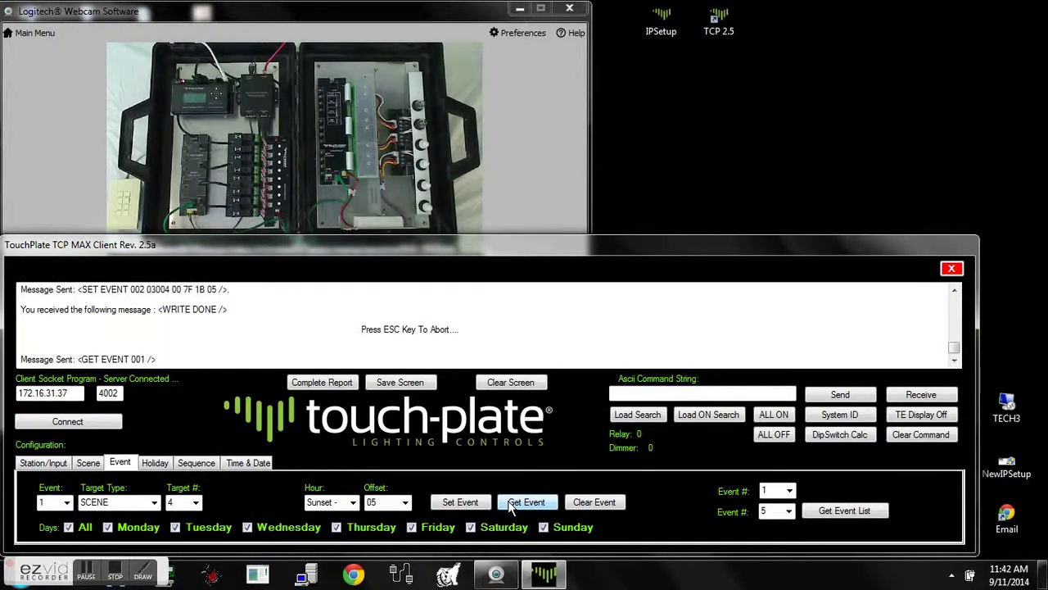
left_click(67, 503)
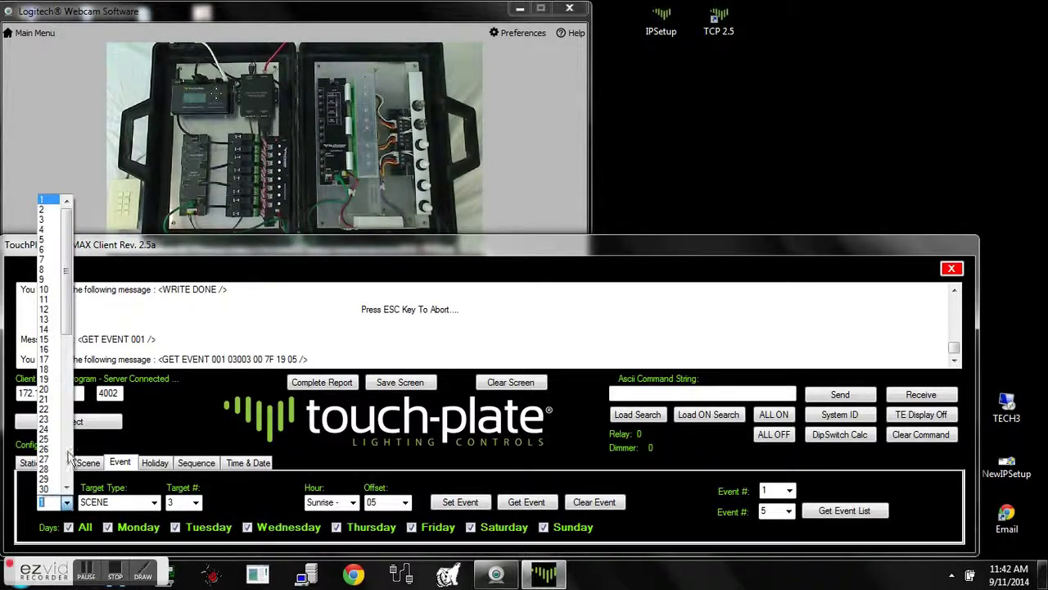
left_click(50, 220)
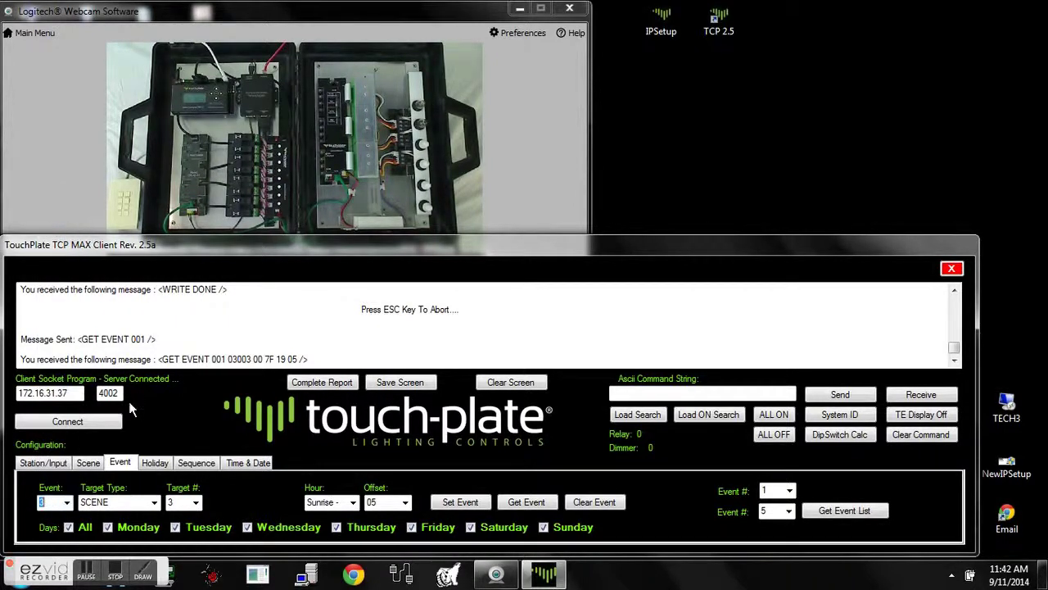
left_click(521, 505)
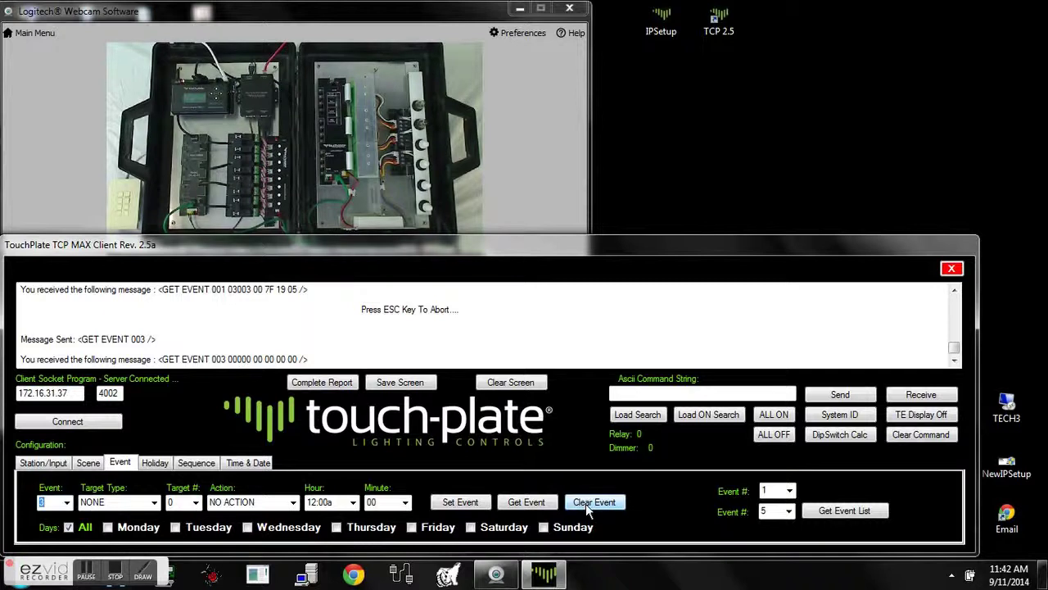
Select event 1 as the event to edit.
left_click(67, 503)
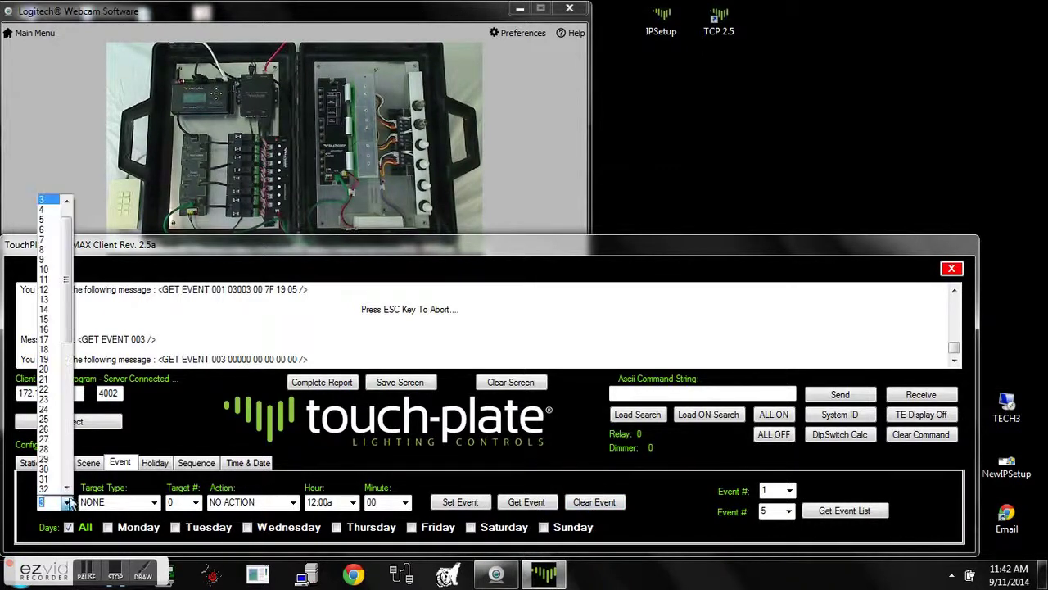
left_click_drag(68, 322, 67, 308)
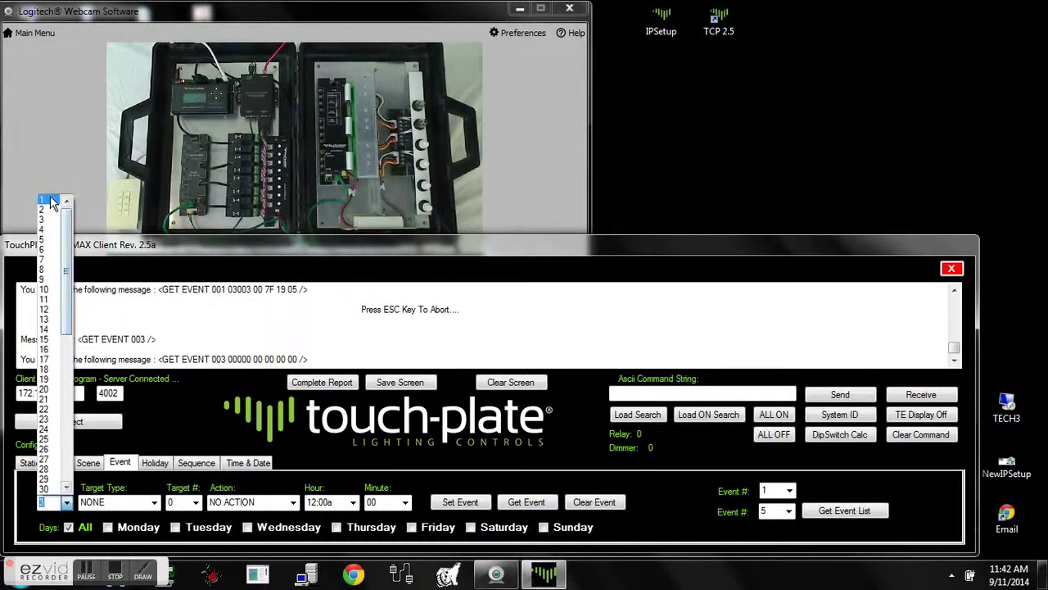
left_click(51, 202)
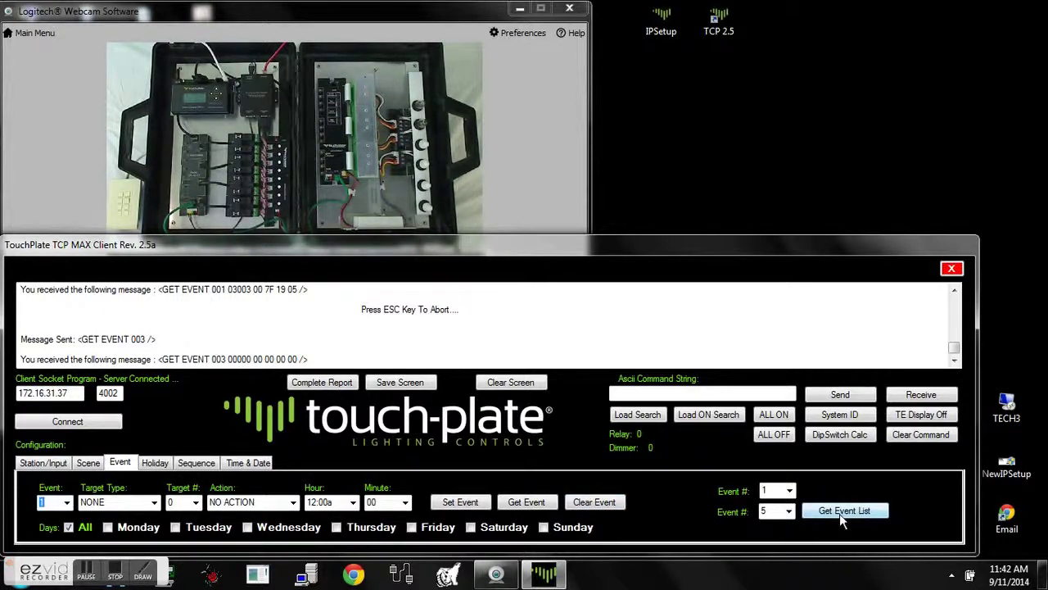
Enlarge the window, clear the message log, and retrieve the event list for events 1 to 2.
left_click(789, 510)
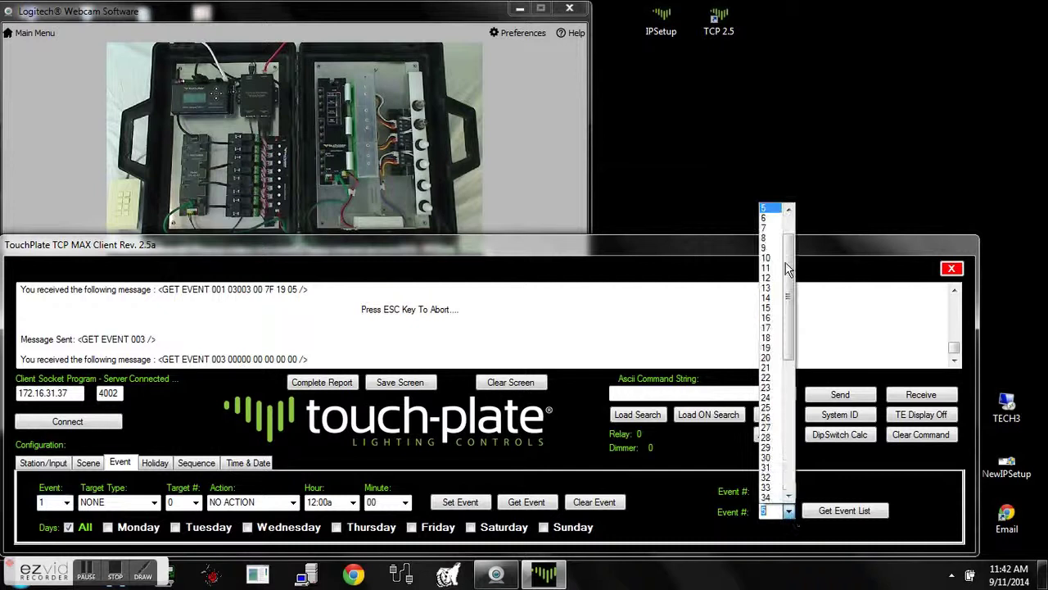
left_click_drag(791, 255, 789, 242)
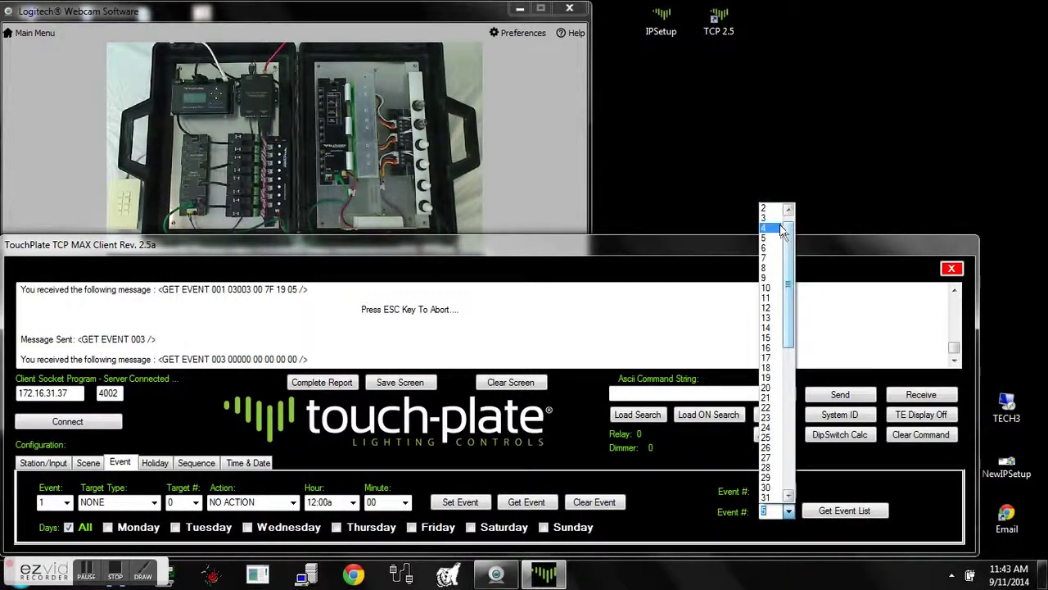
left_click(767, 218)
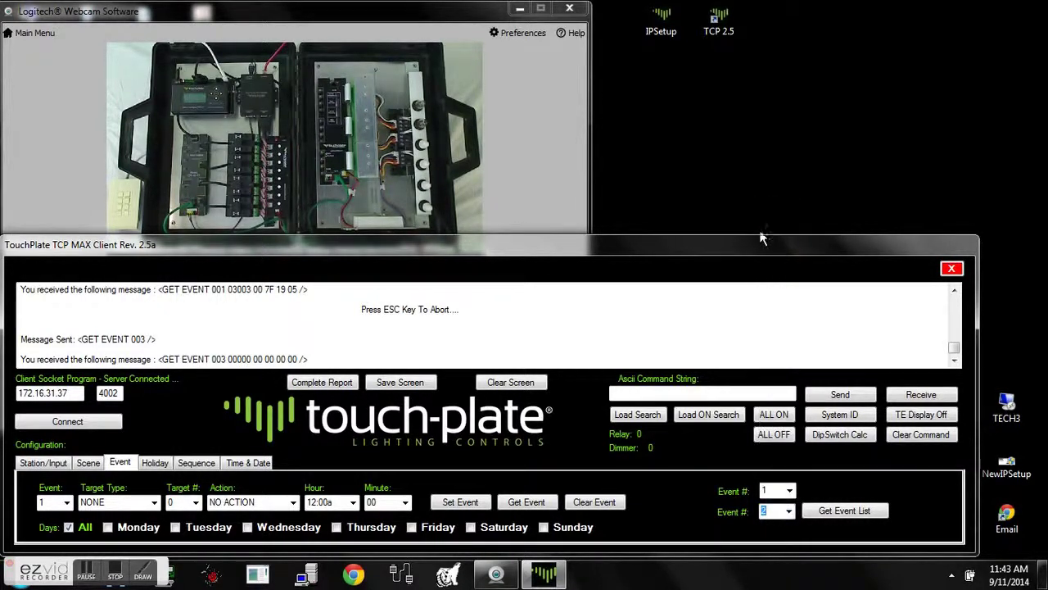
left_click_drag(758, 235, 760, 101)
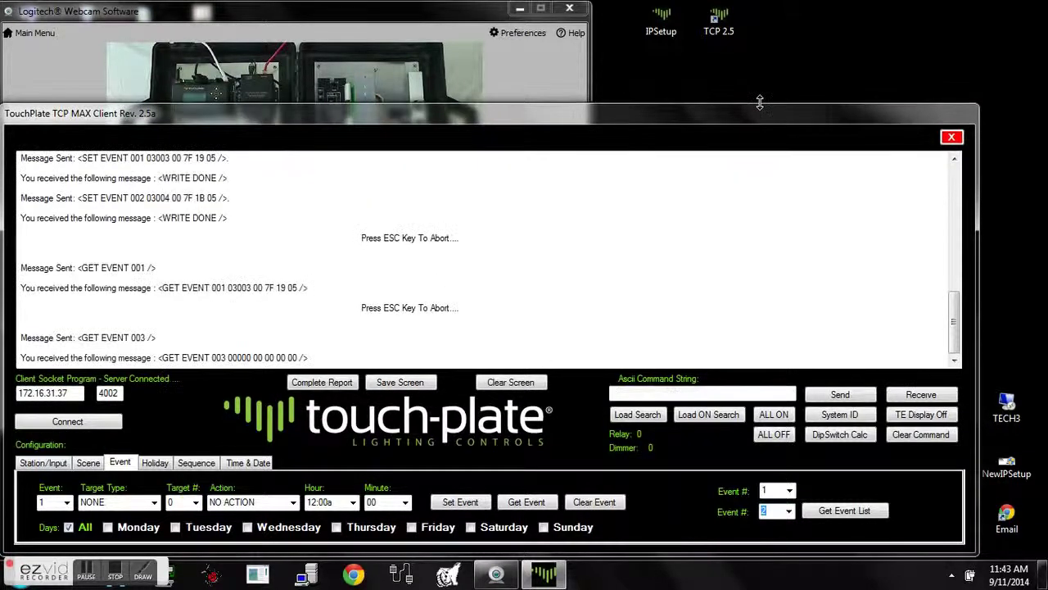
left_click(515, 385)
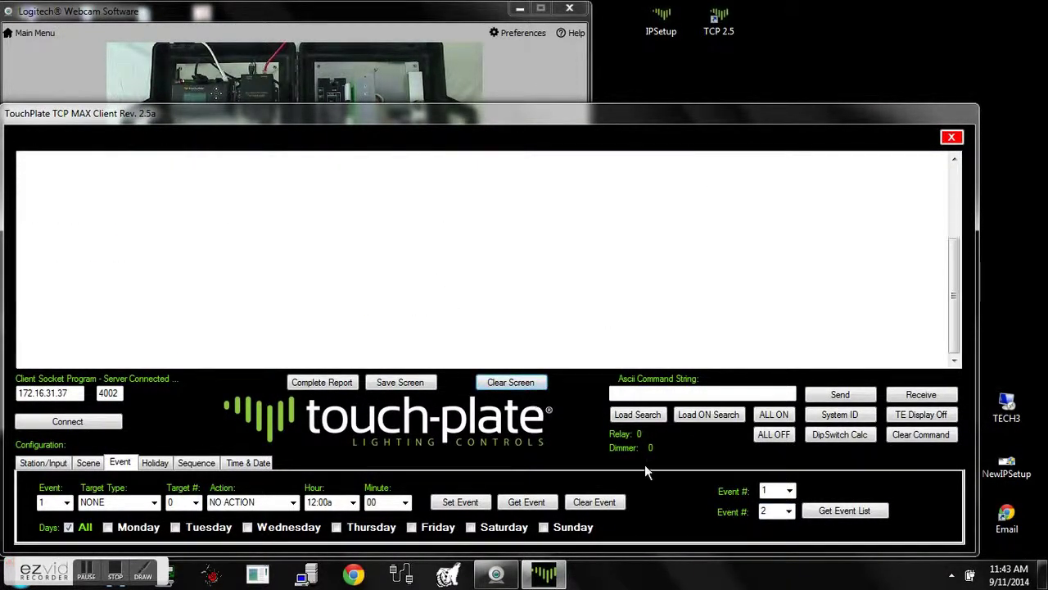
left_click(828, 514)
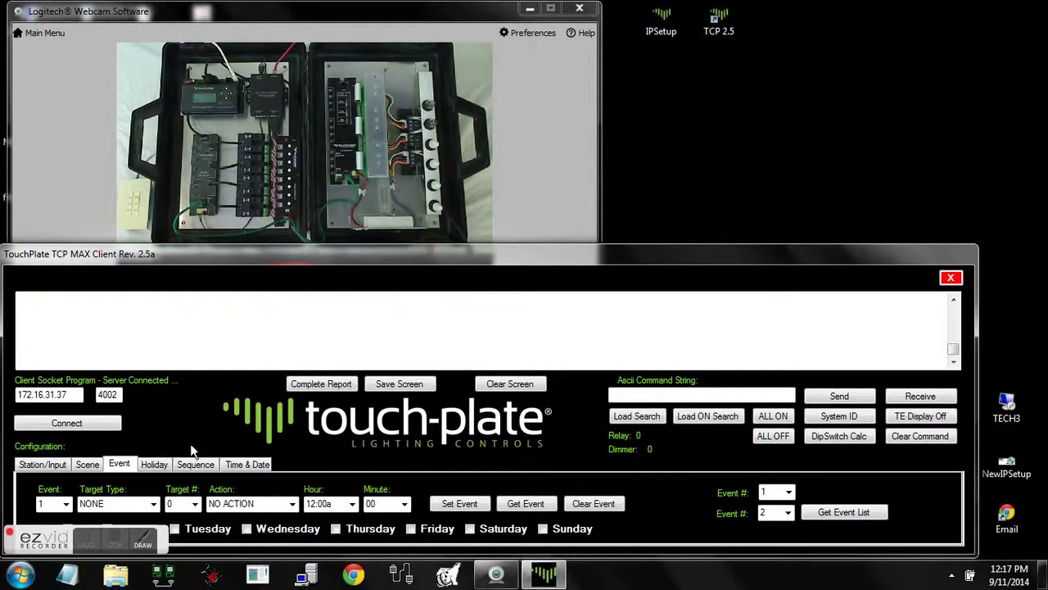
Set the date of holiday 1 to month 12, date 24.
left_click(154, 464)
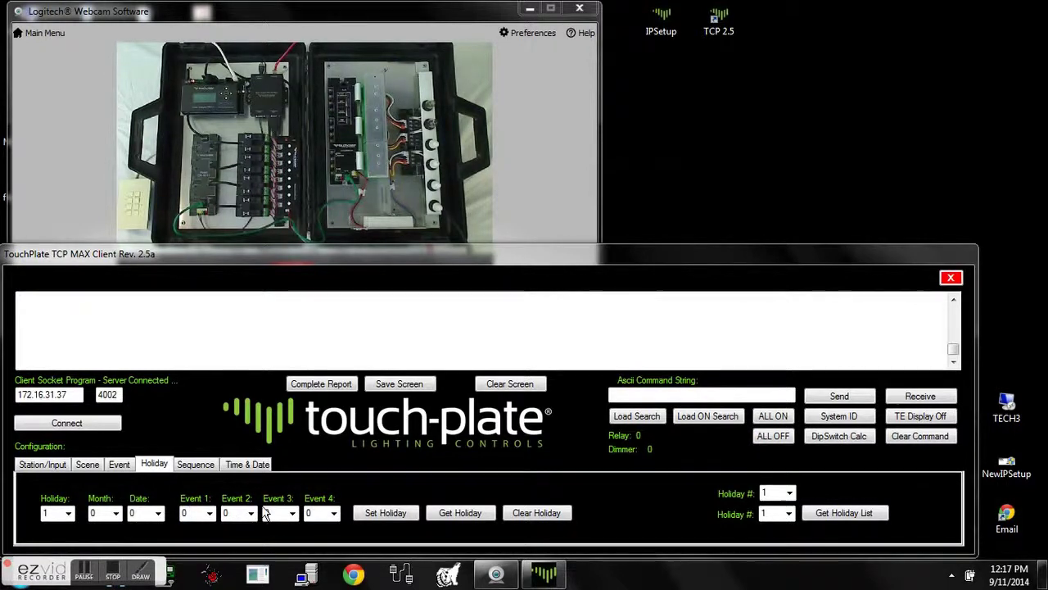
left_click(68, 513)
left_click_drag(71, 328, 70, 291)
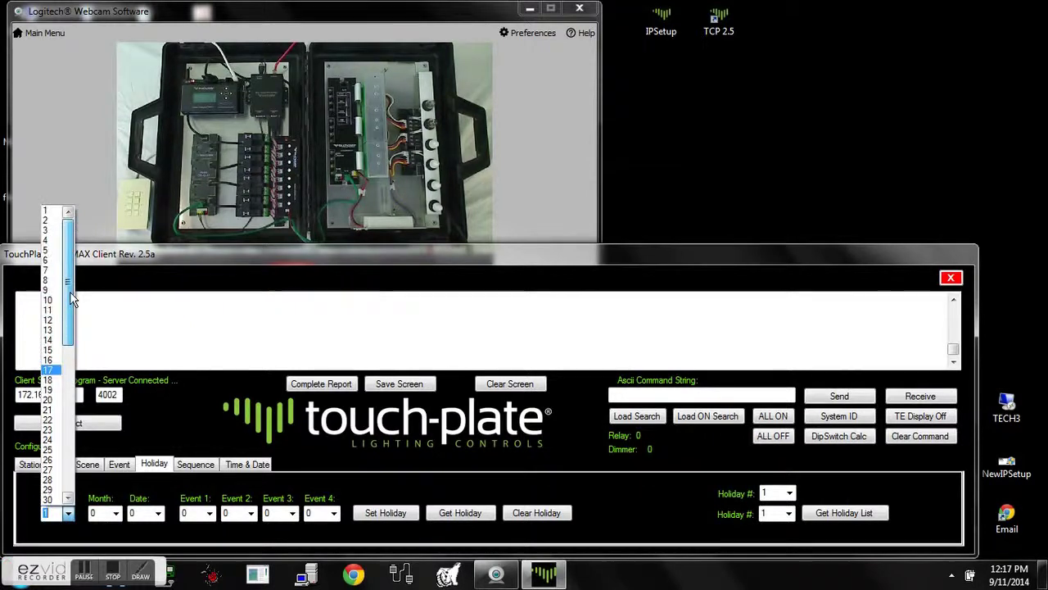
left_click(47, 214)
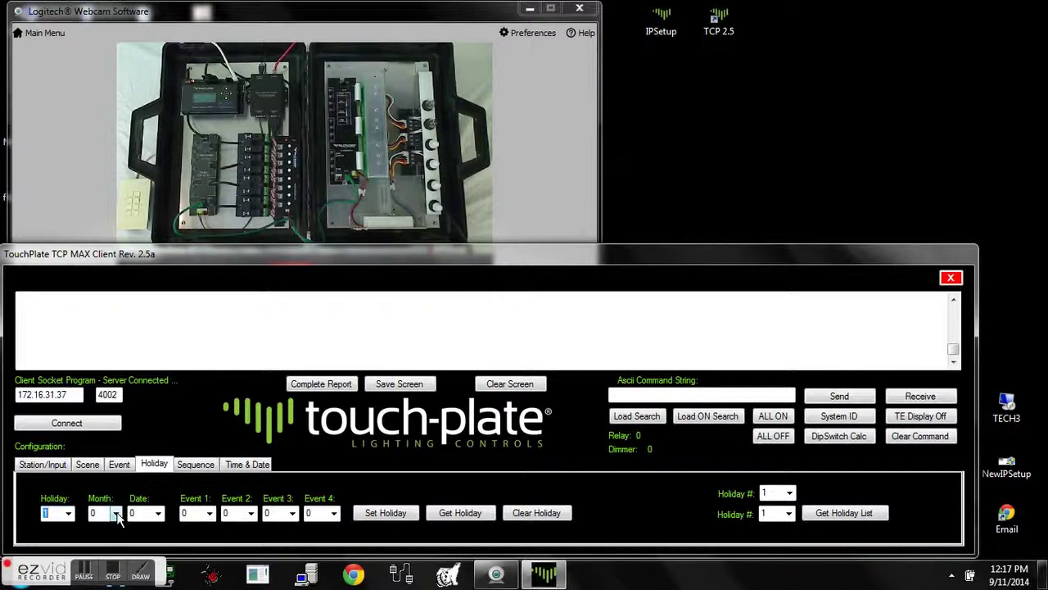
left_click(117, 514)
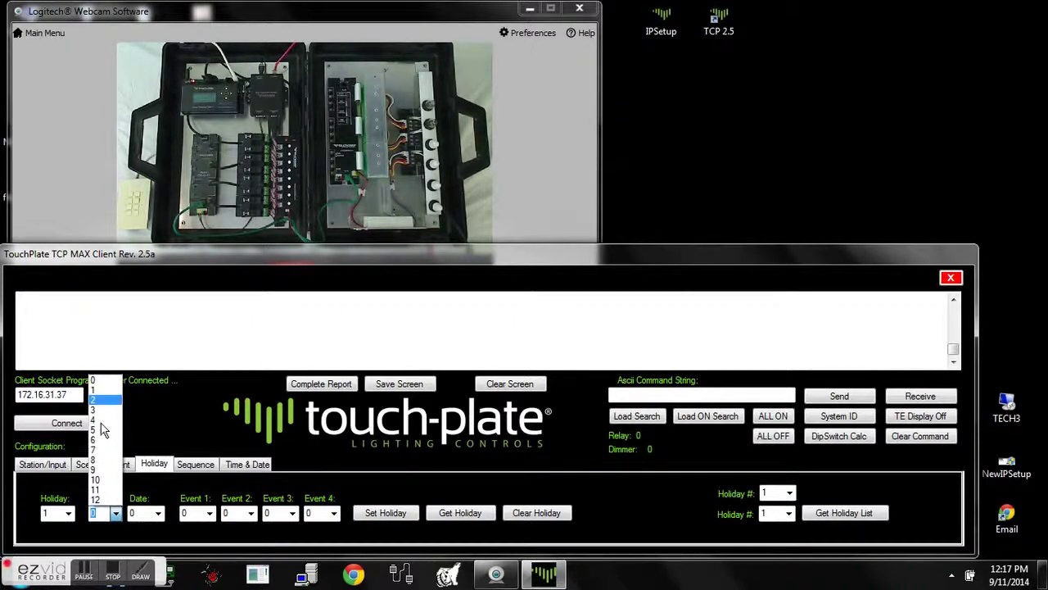
left_click(104, 500)
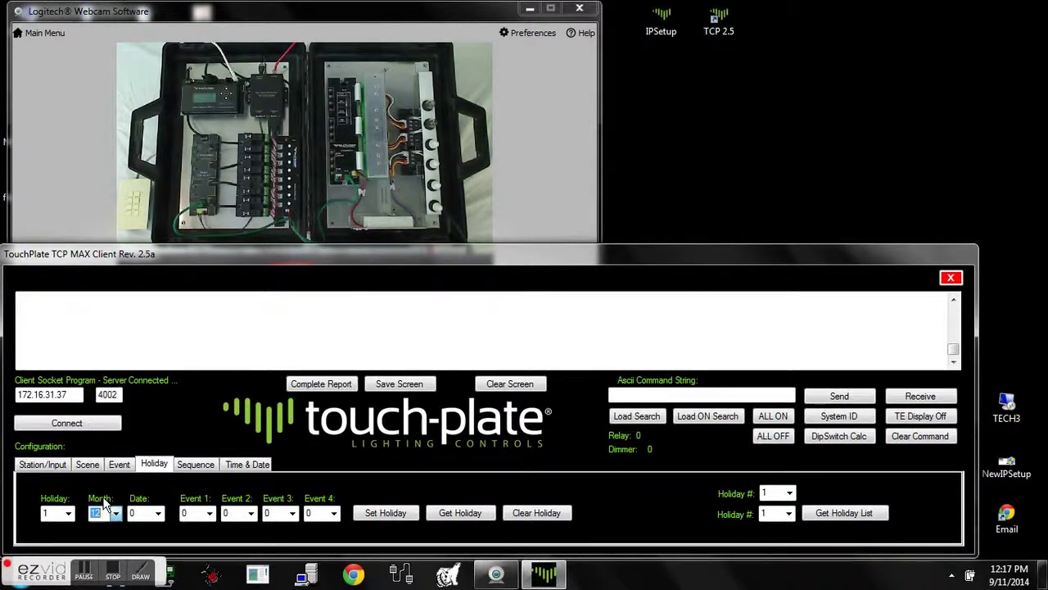
left_click(158, 514)
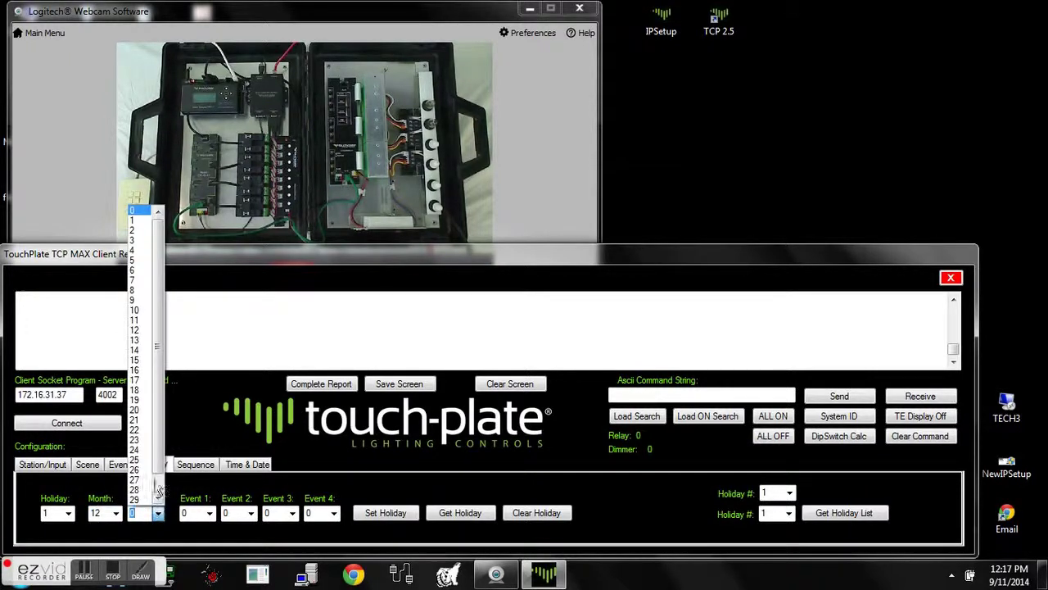
left_click(143, 452)
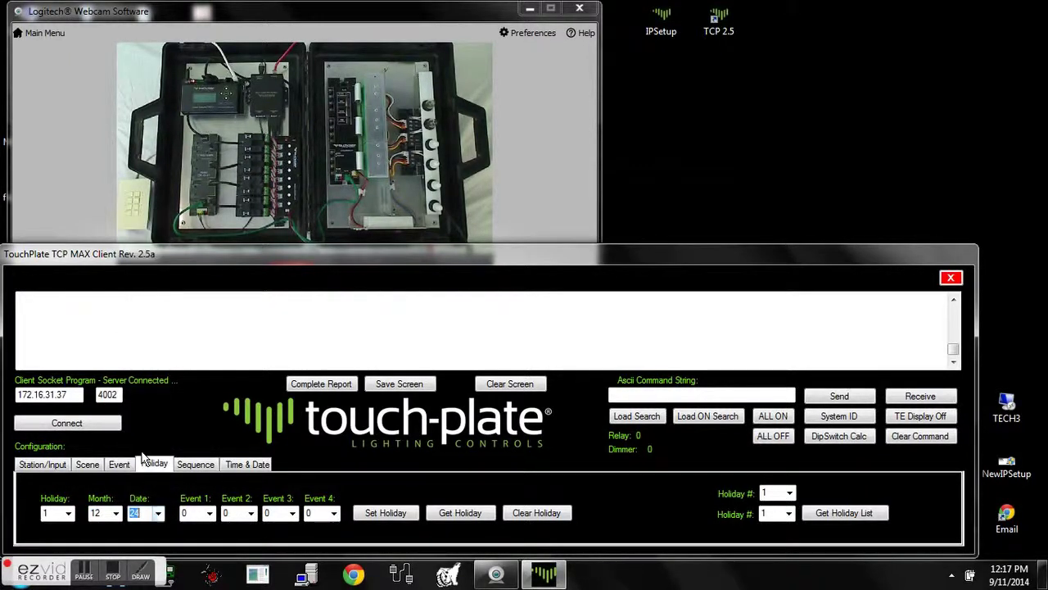
Assign events 1 and 2 to holiday 1 and write the holiday to the controller.
left_click(210, 515)
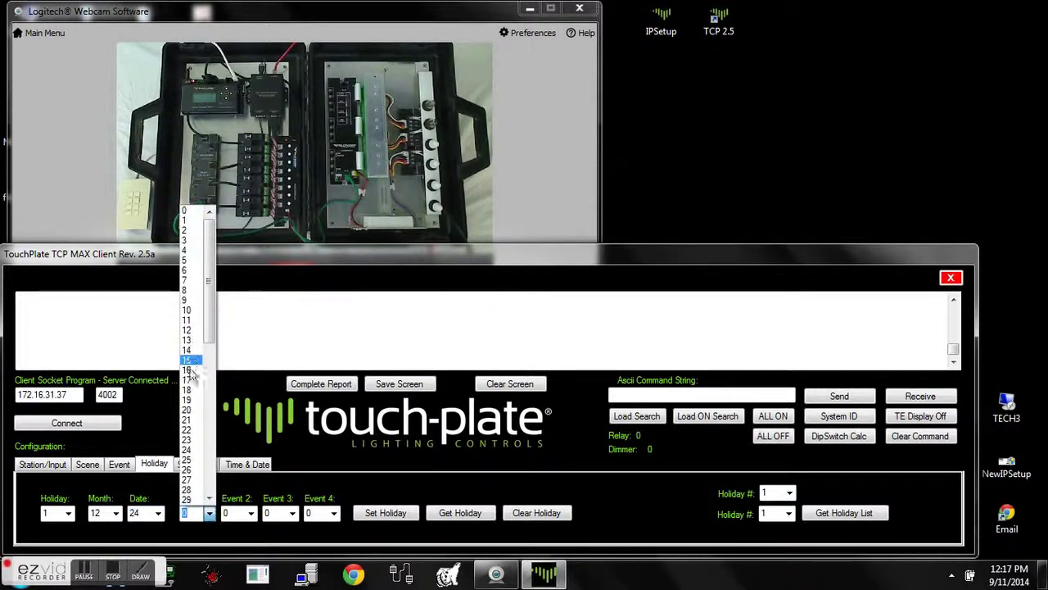
left_click(185, 221)
left_click(246, 513)
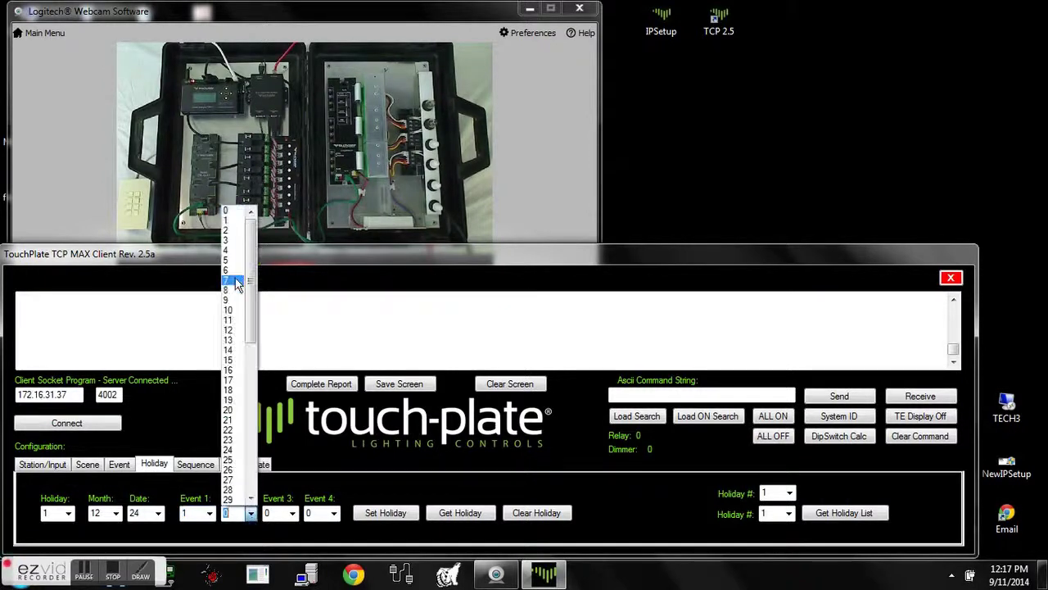
left_click(233, 232)
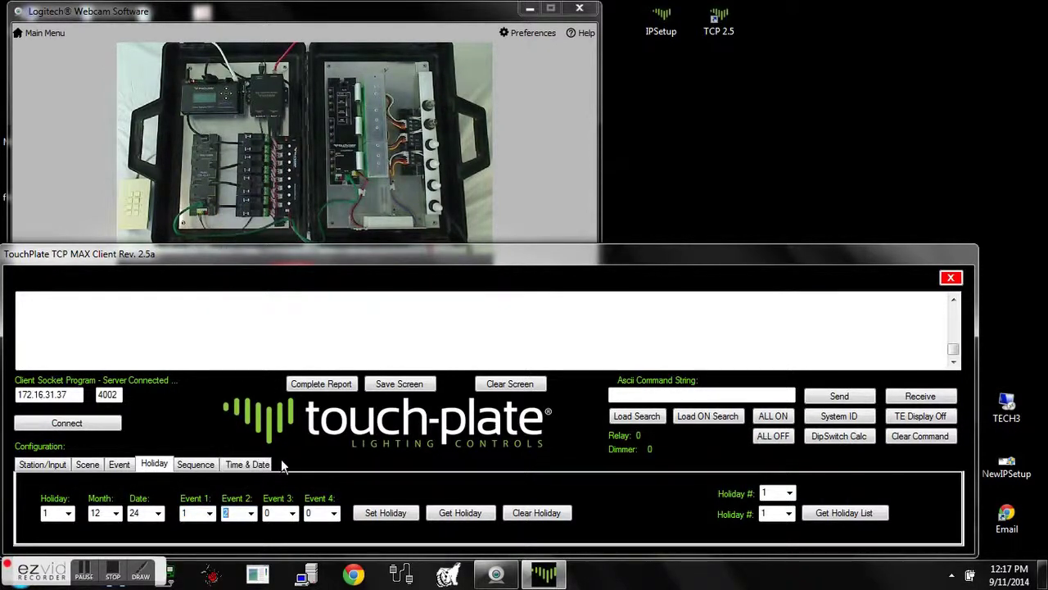
left_click(386, 514)
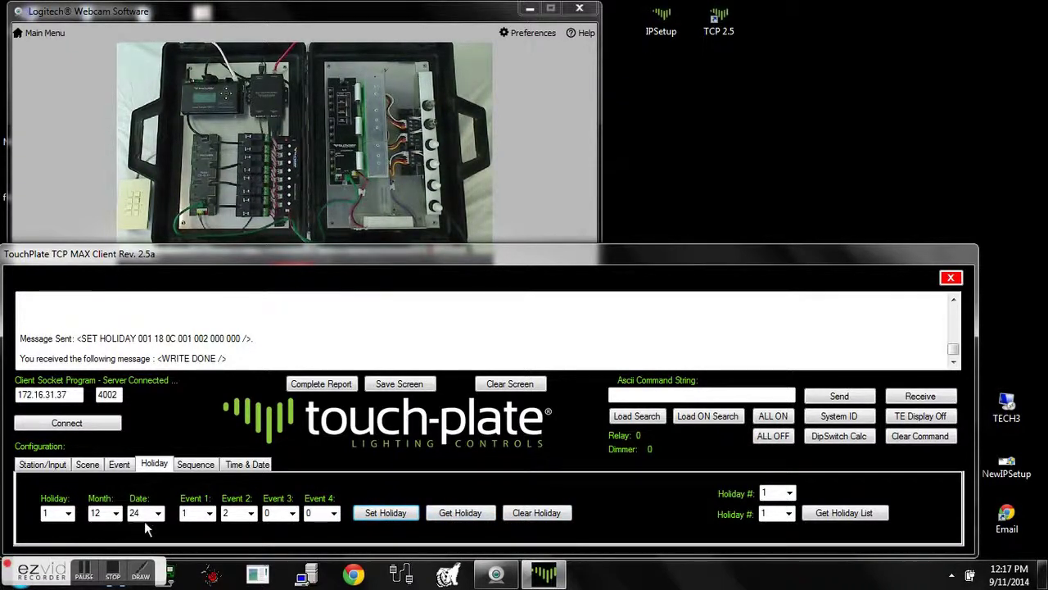
Read back the stored settings of holiday 2 and of holiday 1 from the controller.
left_click(68, 513)
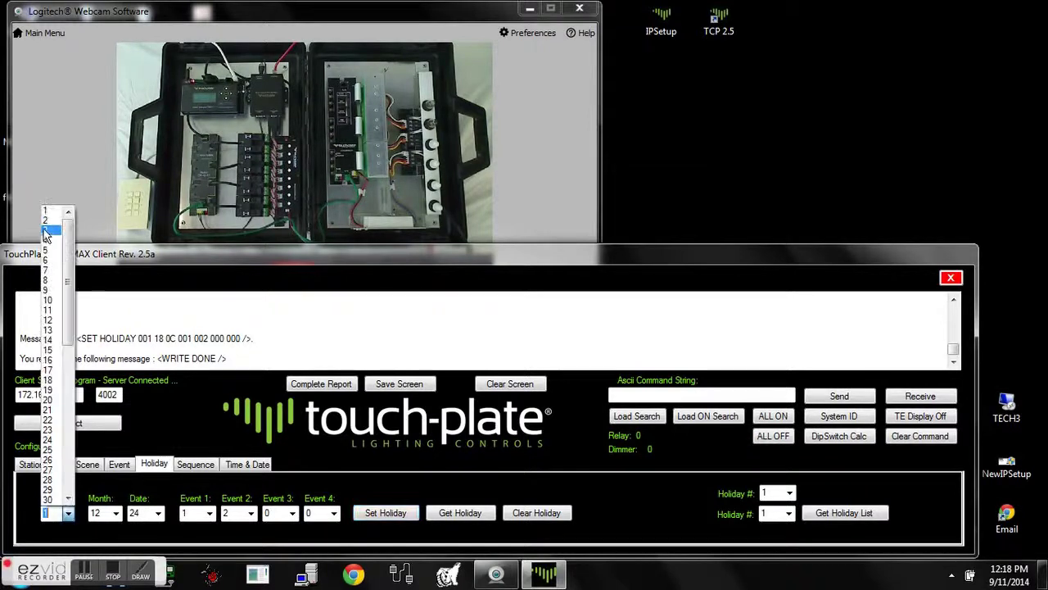
left_click(47, 221)
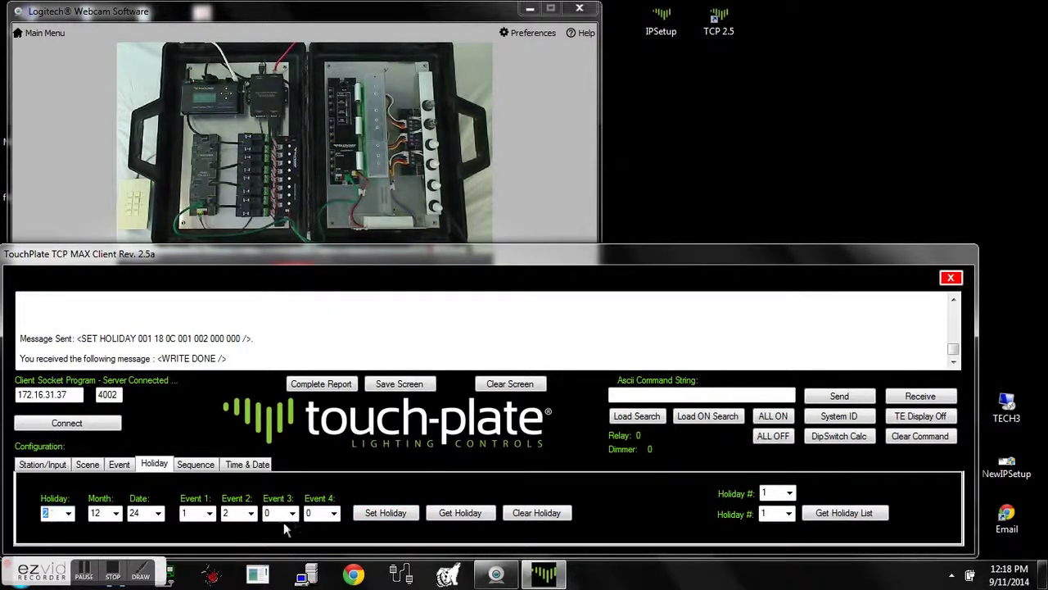
left_click(448, 524)
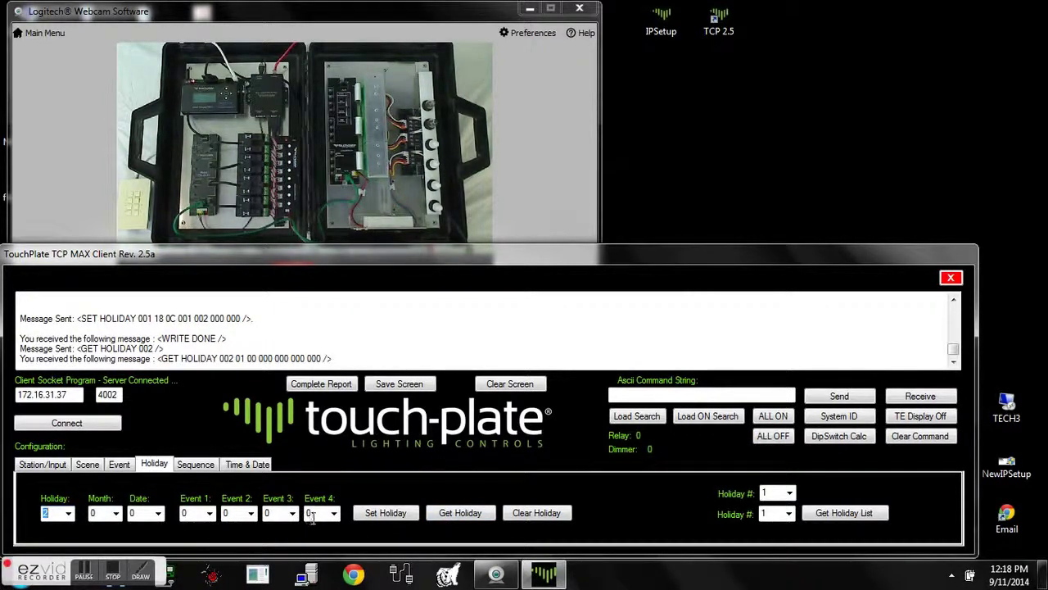
left_click(69, 513)
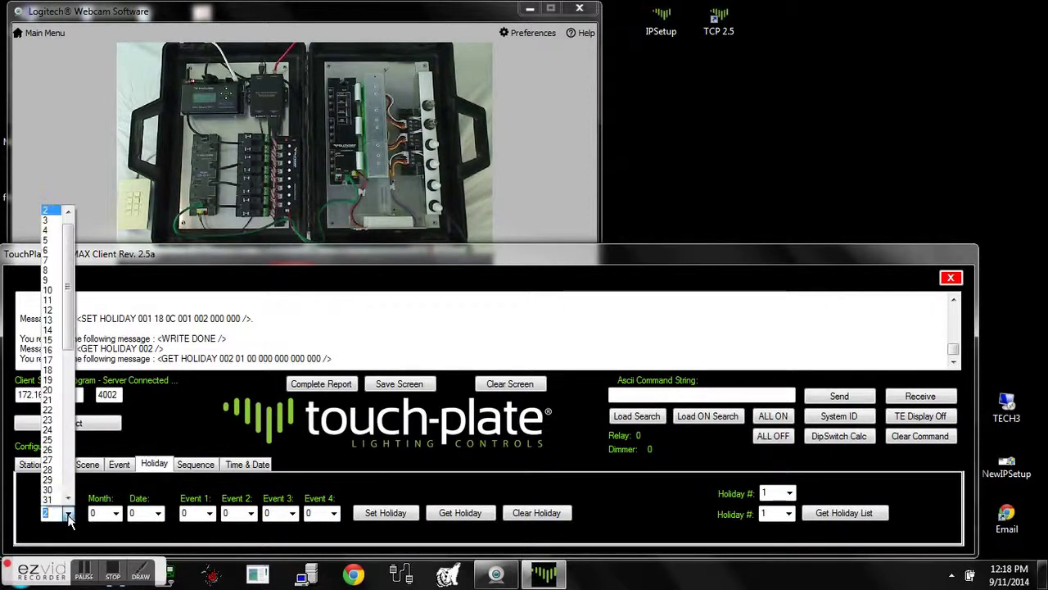
scroll(51, 214, "up", 1)
left_click(51, 215)
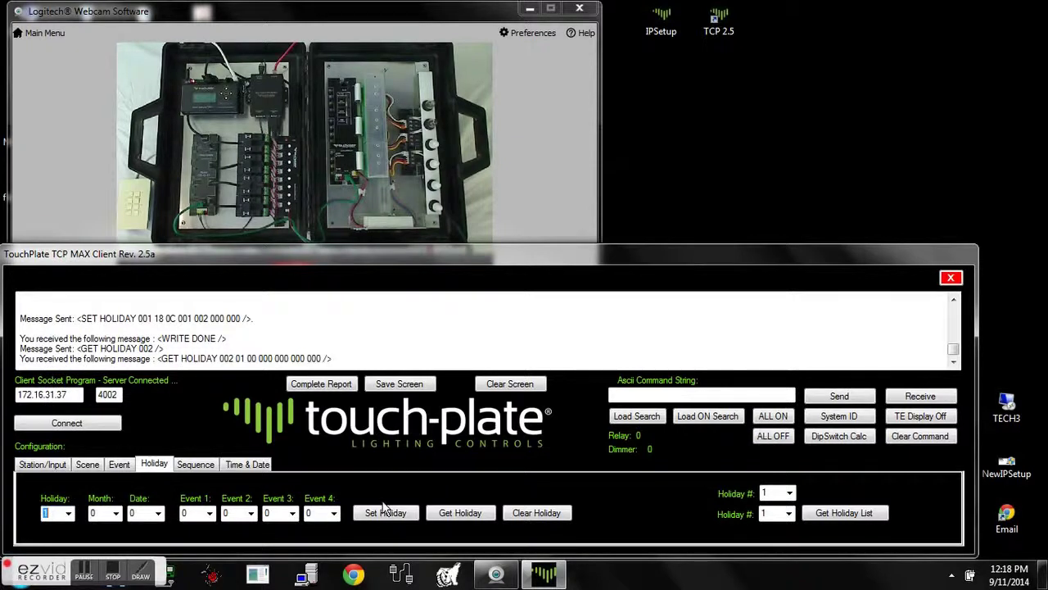
left_click(436, 514)
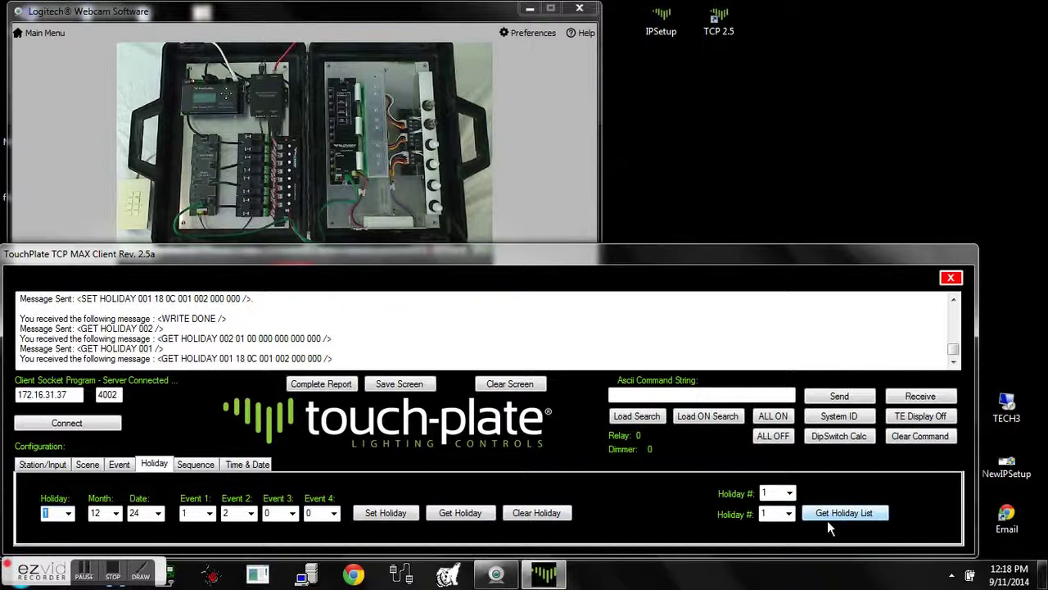
Enlarge the window, clear the message log, and retrieve the holiday list for holiday 1 only.
left_click_drag(620, 244, 606, 102)
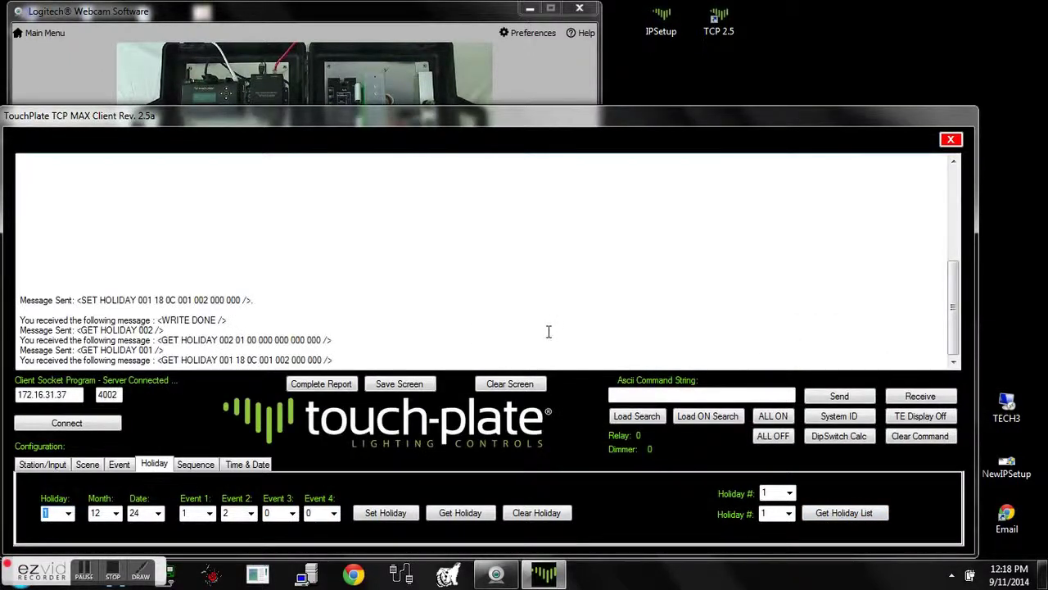
left_click(523, 384)
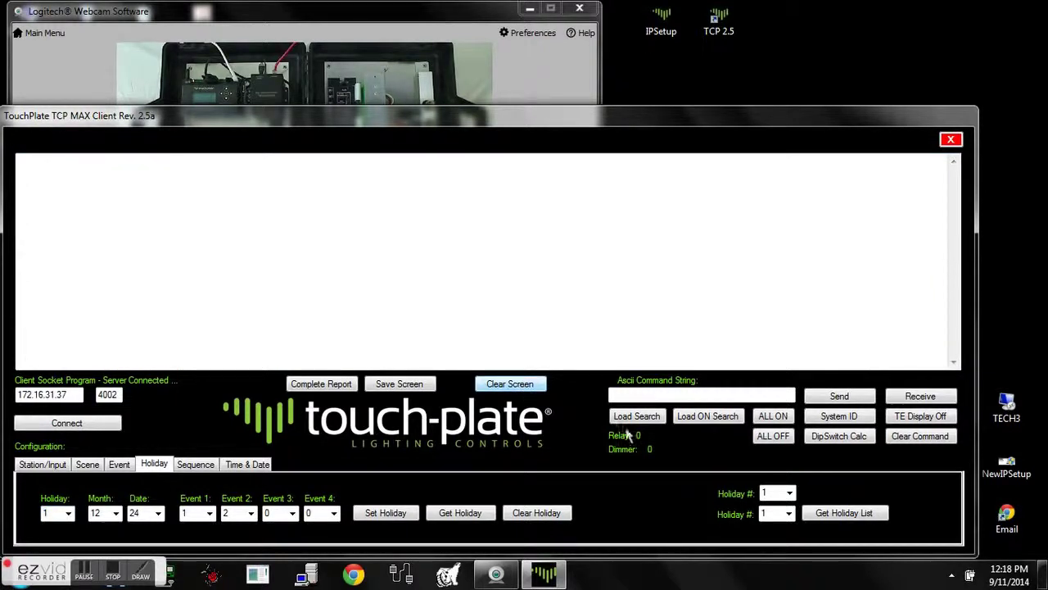
left_click(820, 517)
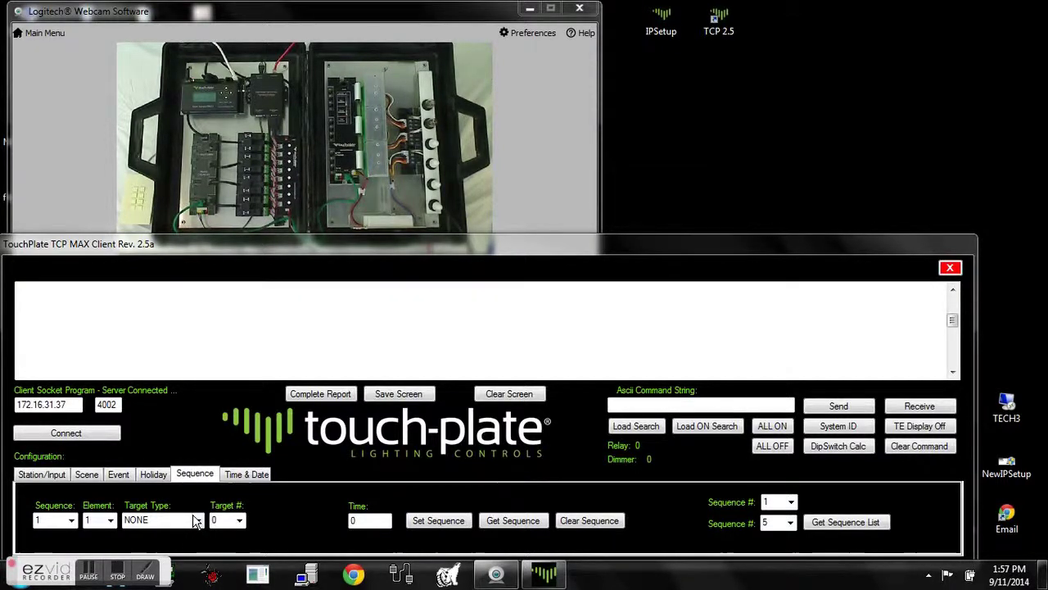
Assign scene 3 to element 1 of sequence 1 and write it to the controller.
left_click(197, 520)
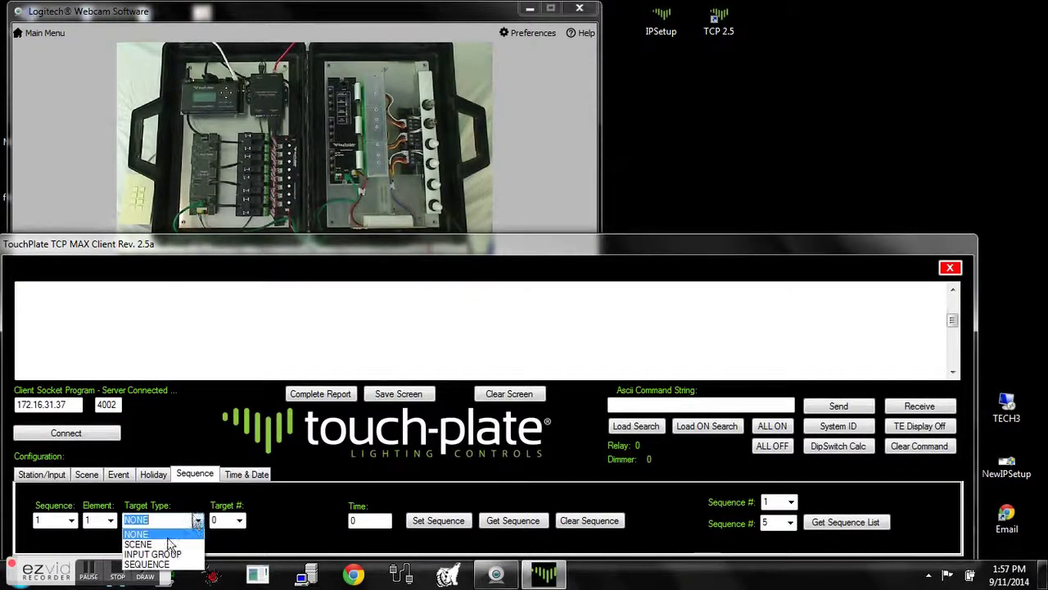
left_click(74, 538)
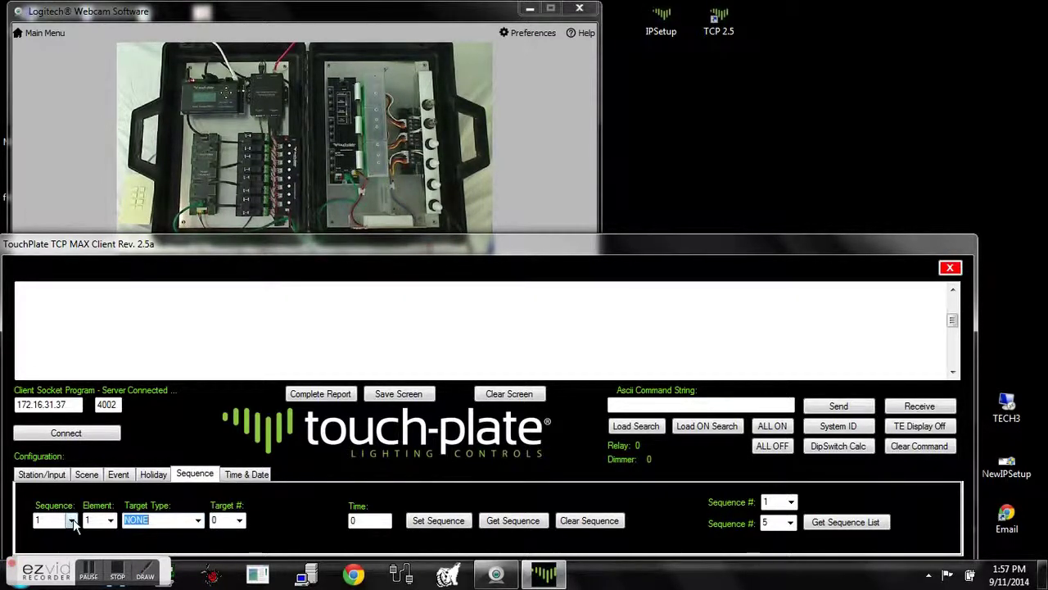
left_click(71, 520)
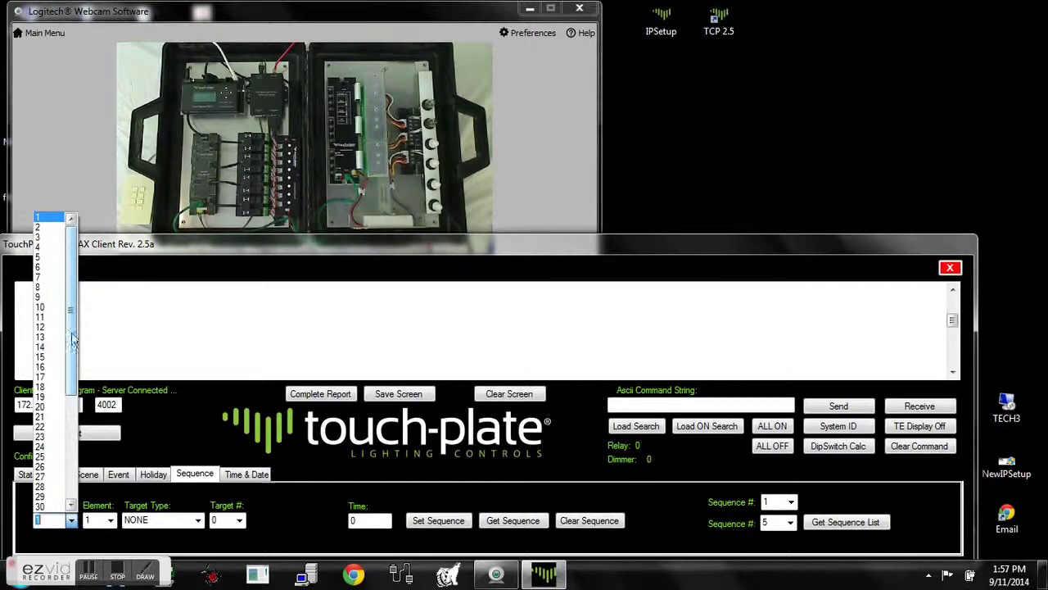
left_click(48, 217)
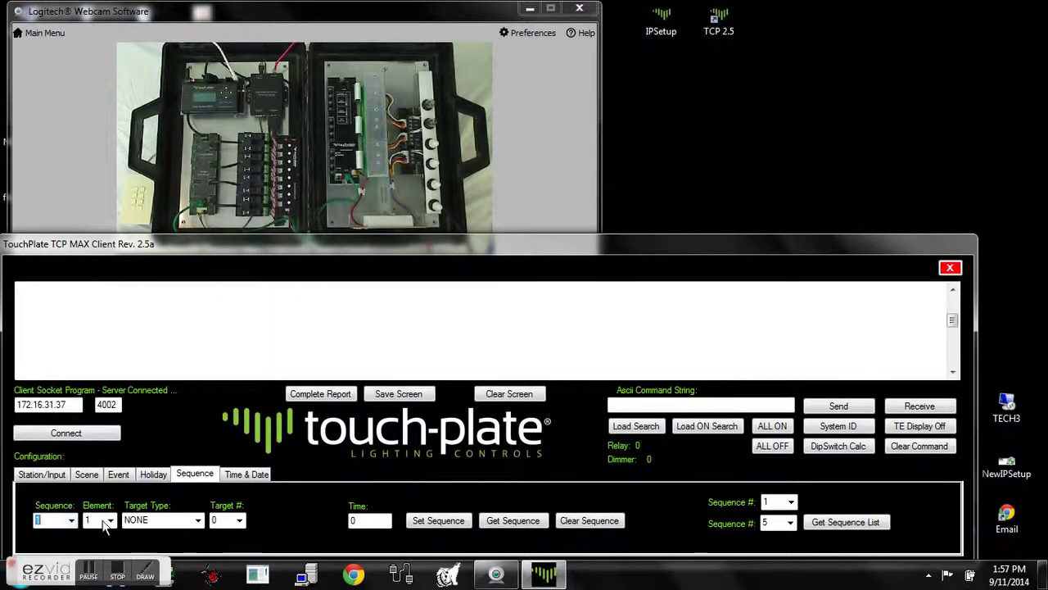
left_click(111, 522)
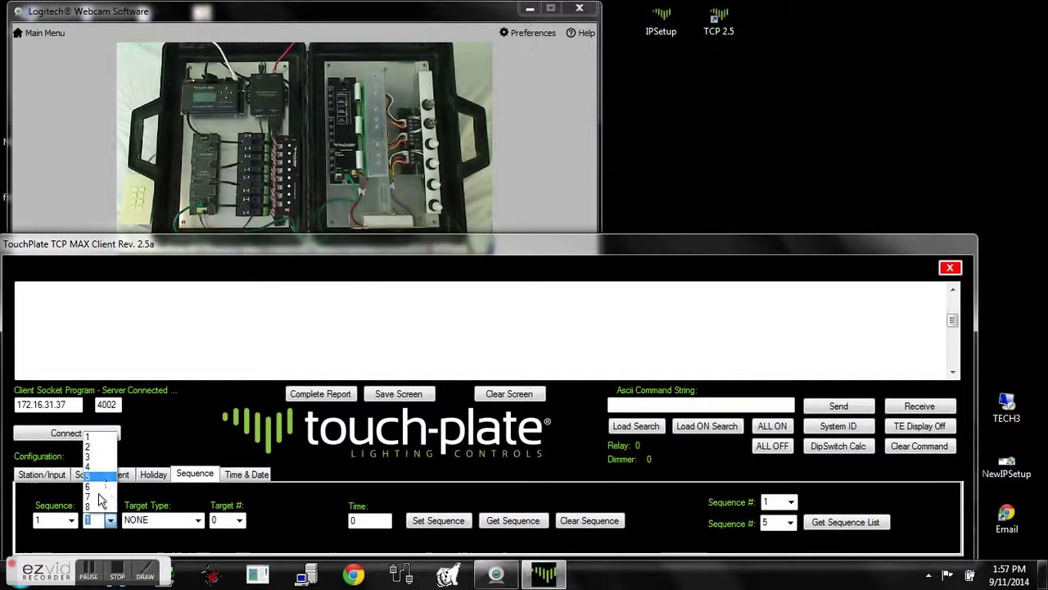
left_click(100, 438)
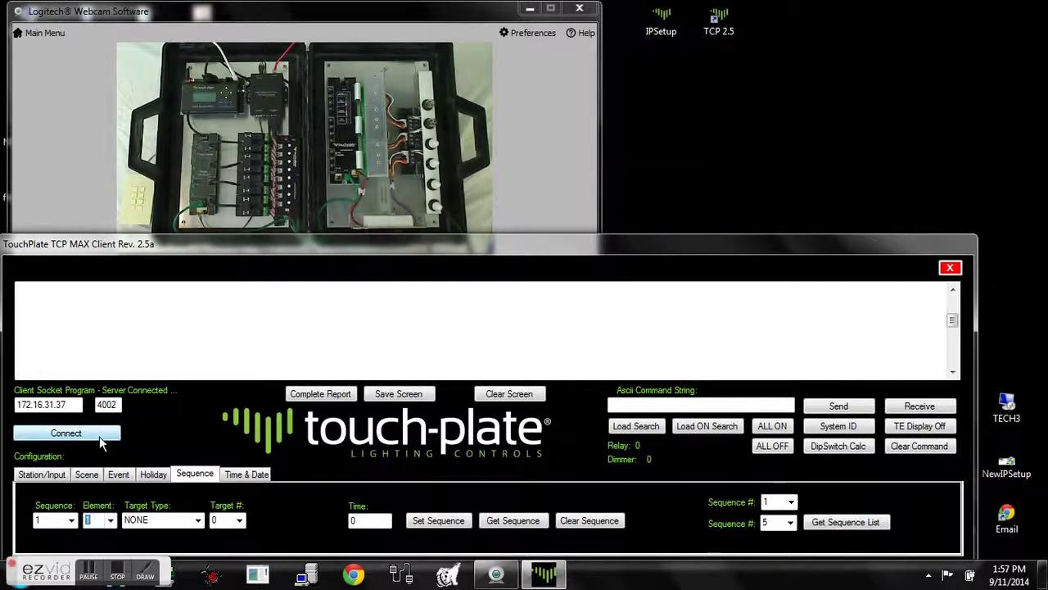
left_click(198, 522)
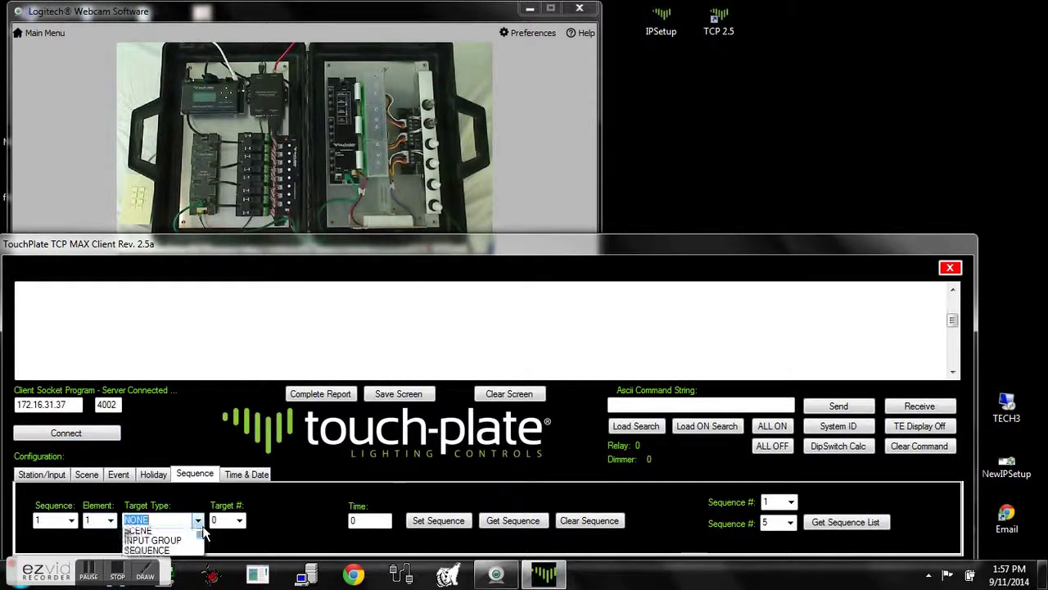
left_click(193, 545)
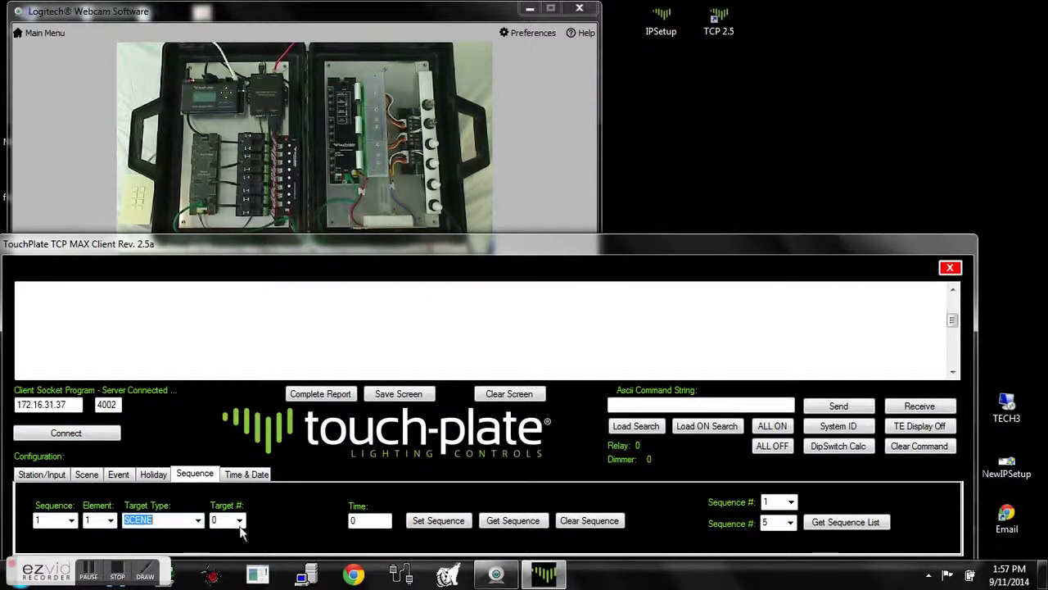
left_click(240, 521)
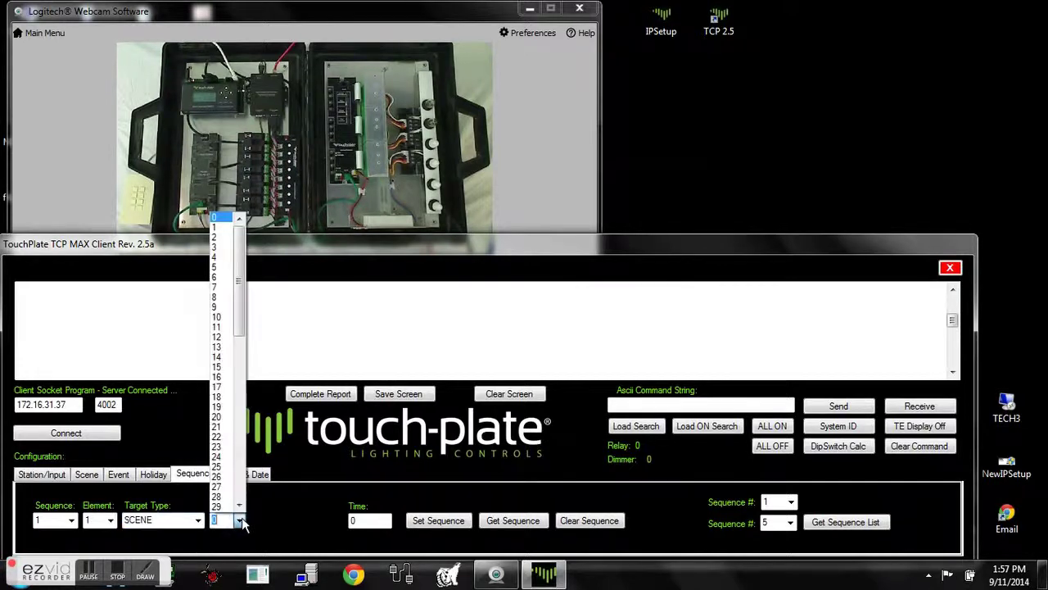
left_click(219, 248)
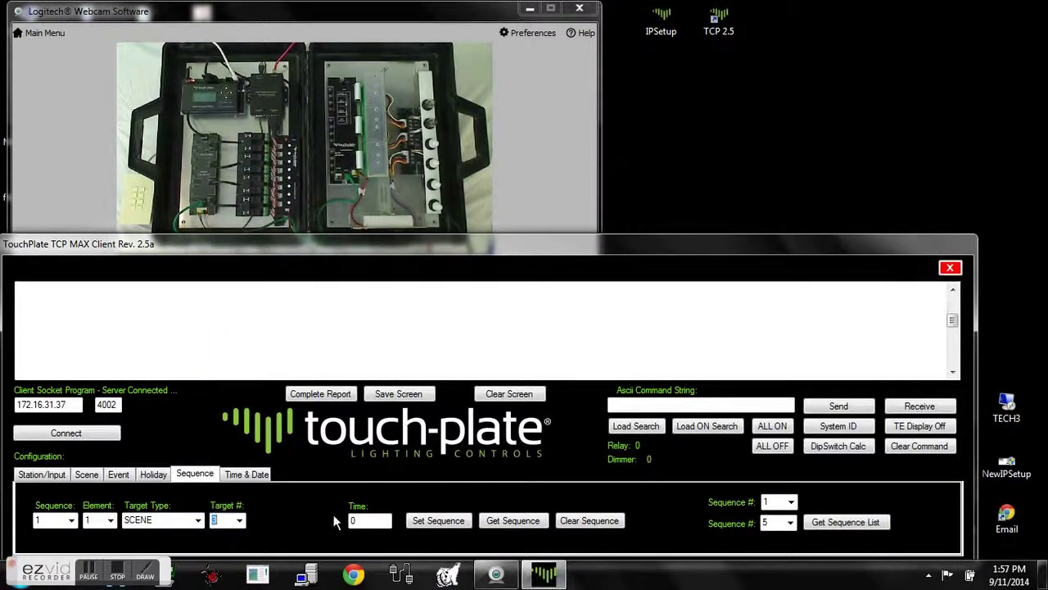
left_click(428, 523)
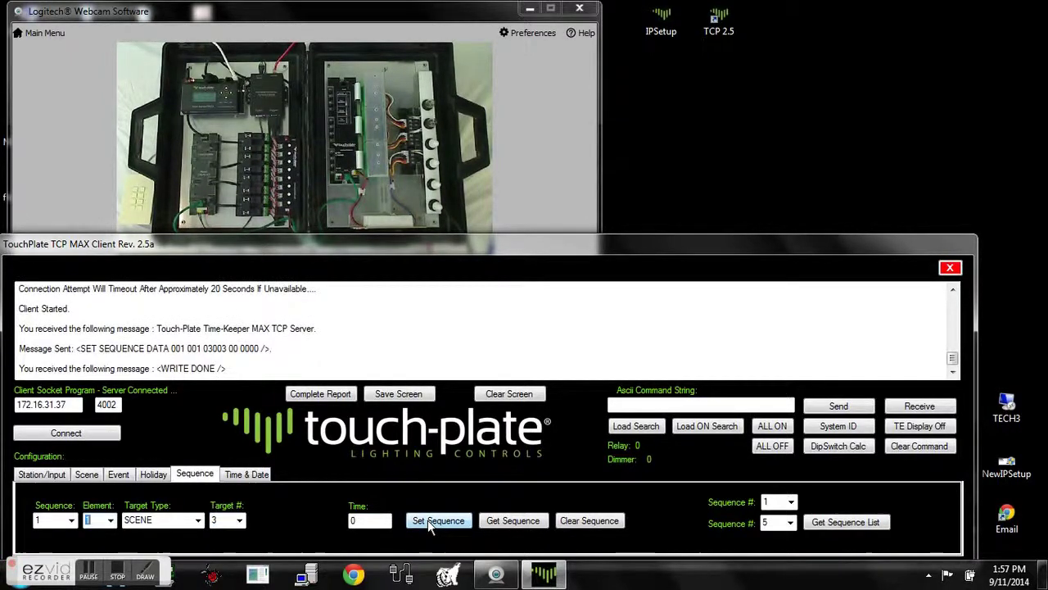
Assign scene 4 with a time of 3 to element 2 of sequence 1 and write it to the controller.
left_click(109, 520)
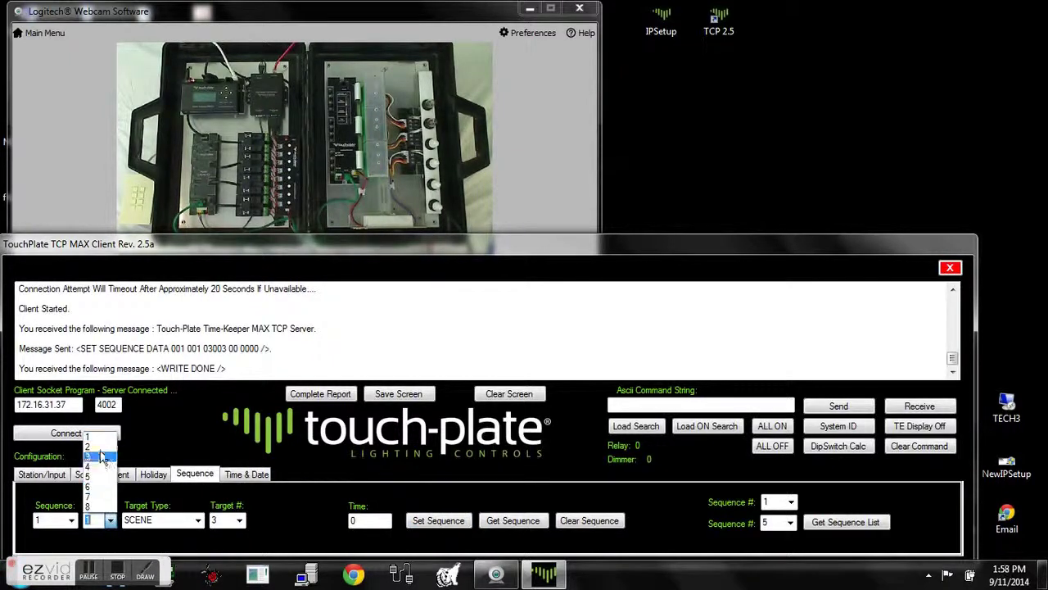
left_click(99, 448)
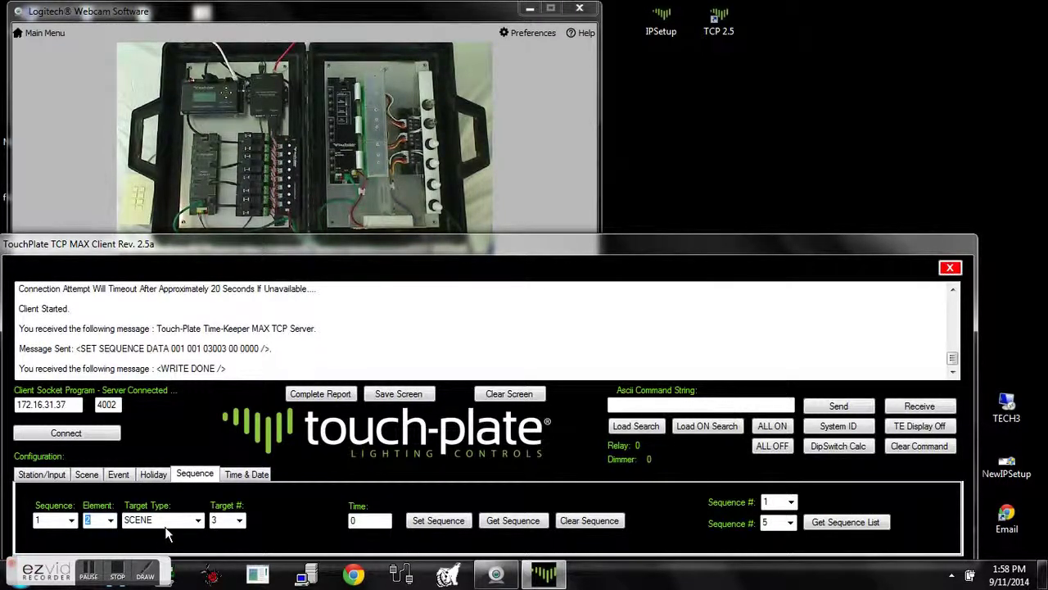
key("Tab")
key("Tab")
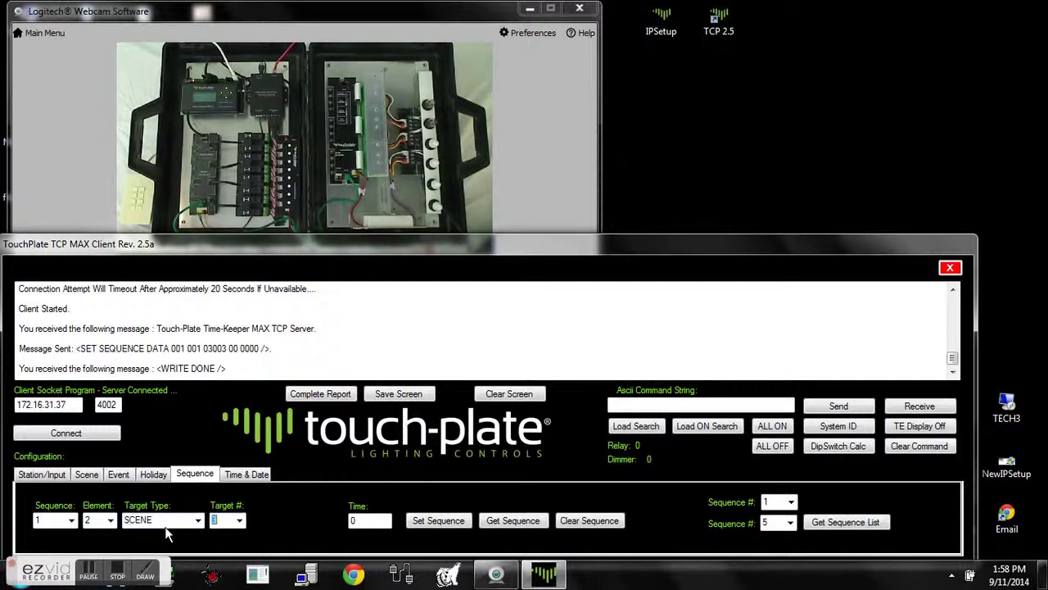
type("4")
left_click(373, 525)
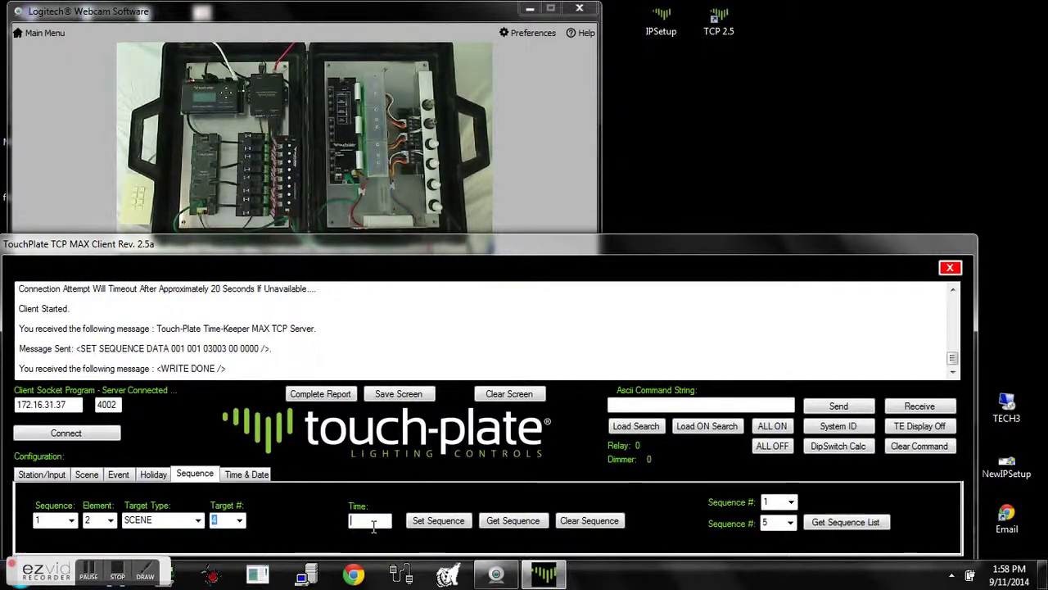
type("3")
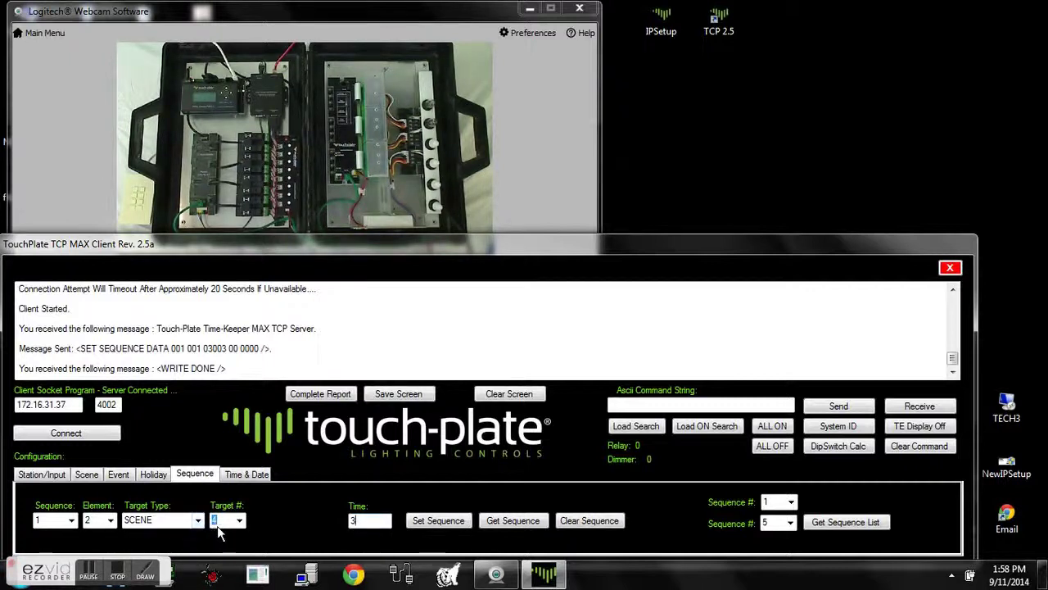
left_click(416, 522)
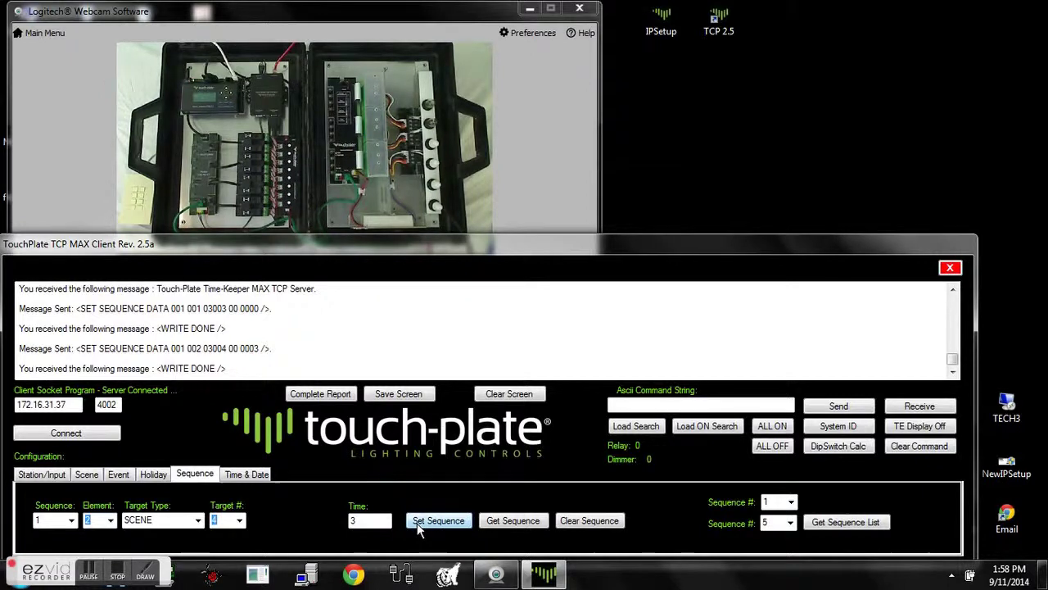
Enlarge the window, clear the message log, and read back the stored settings of sequence 1.
left_click_drag(390, 236, 413, 120)
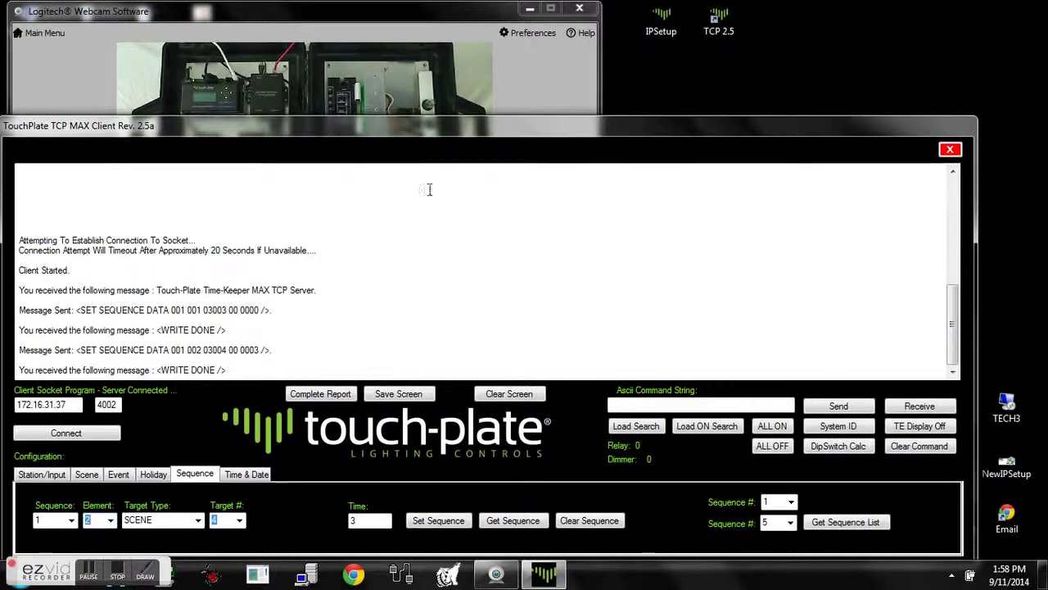
left_click(492, 400)
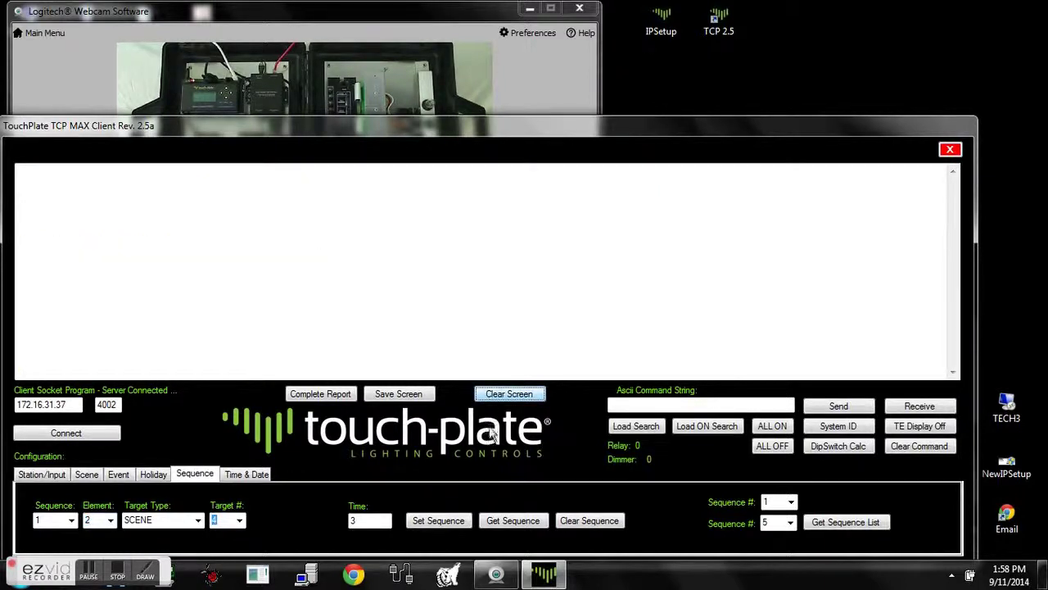
left_click(511, 521)
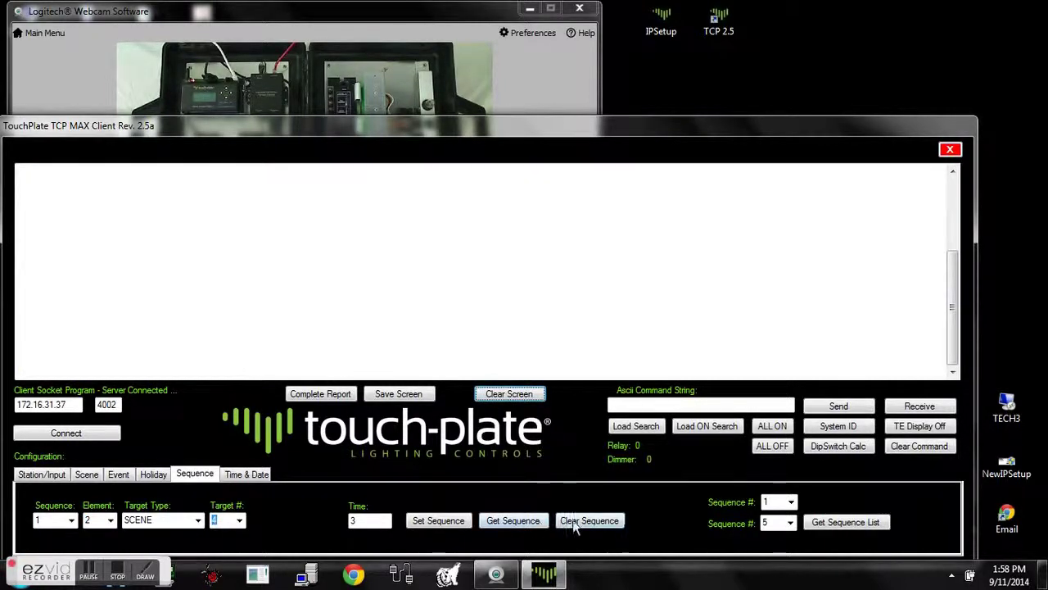
left_click(520, 520)
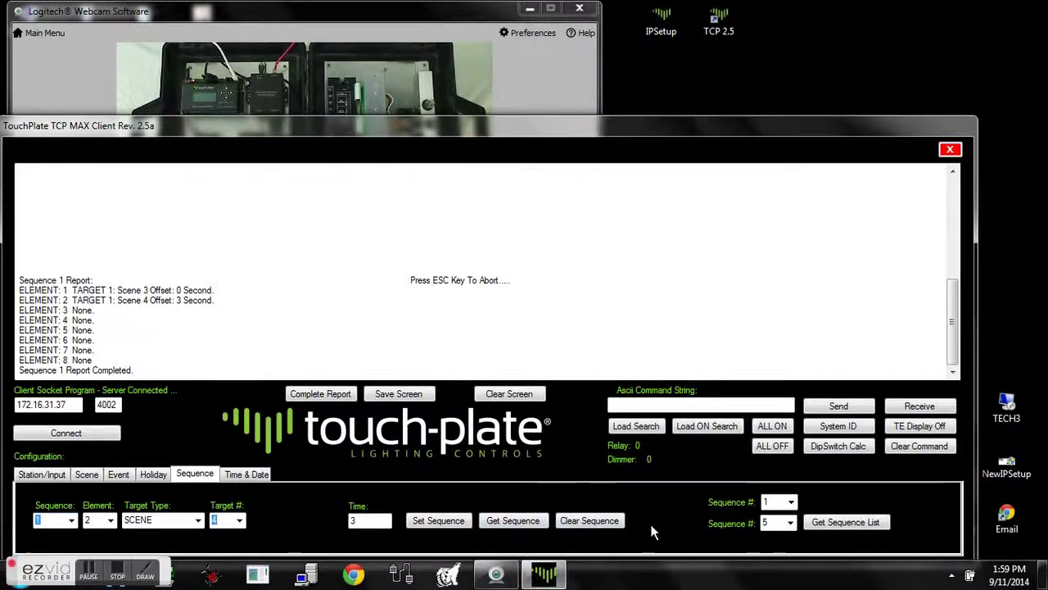
Clear the message log and retrieve the sequence list for sequences 1 through 2.
left_click(792, 523)
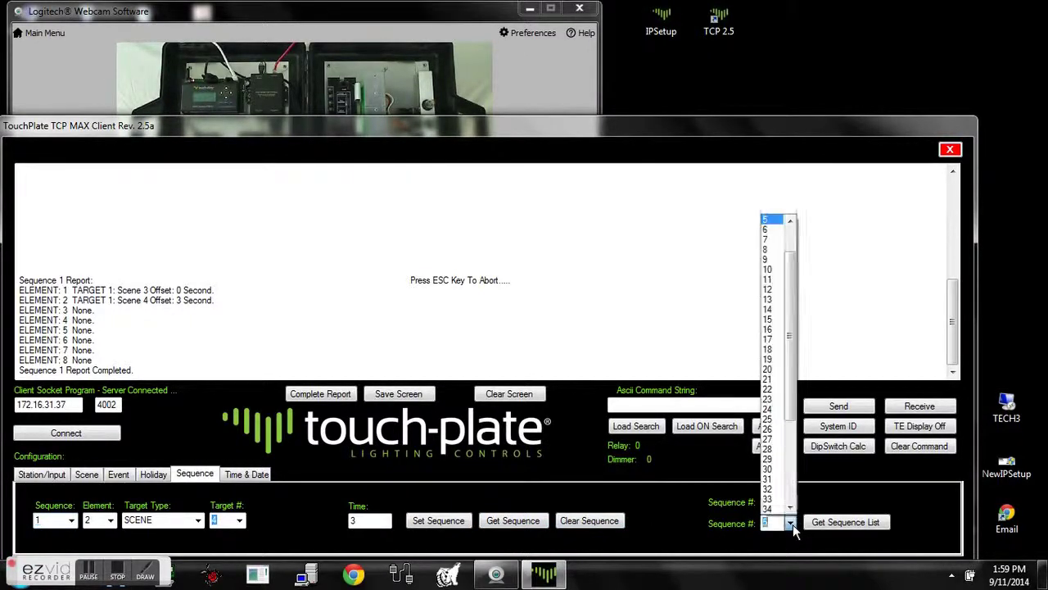
left_click(791, 225)
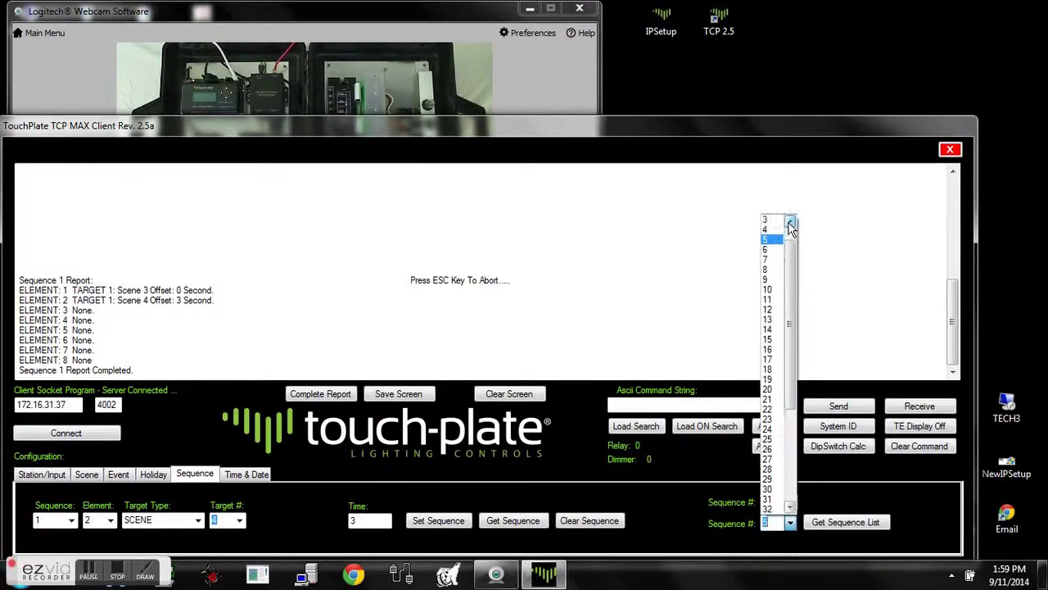
left_click(767, 223)
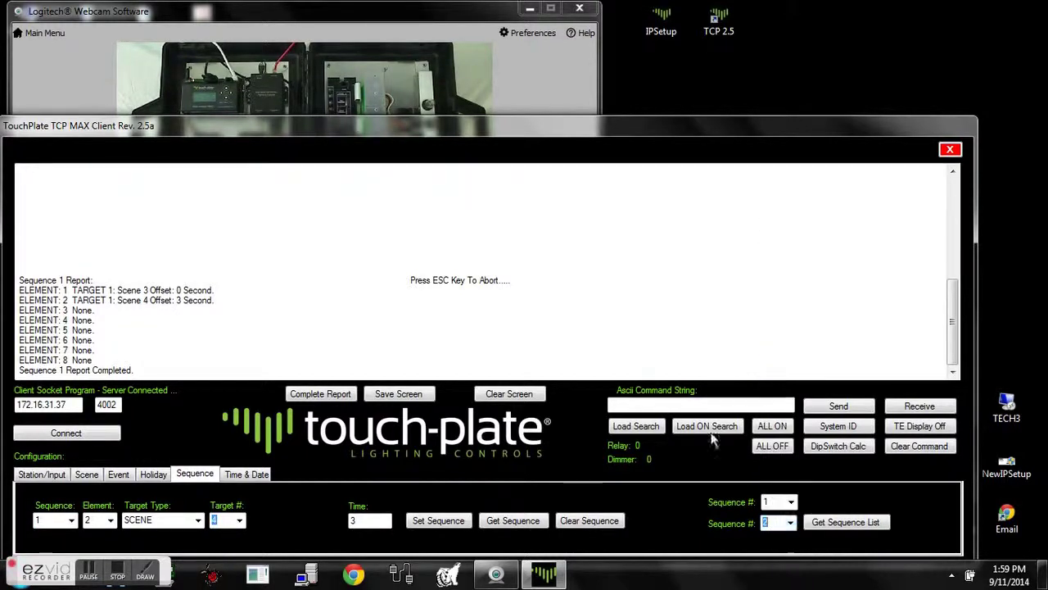
left_click(507, 395)
left_click(815, 521)
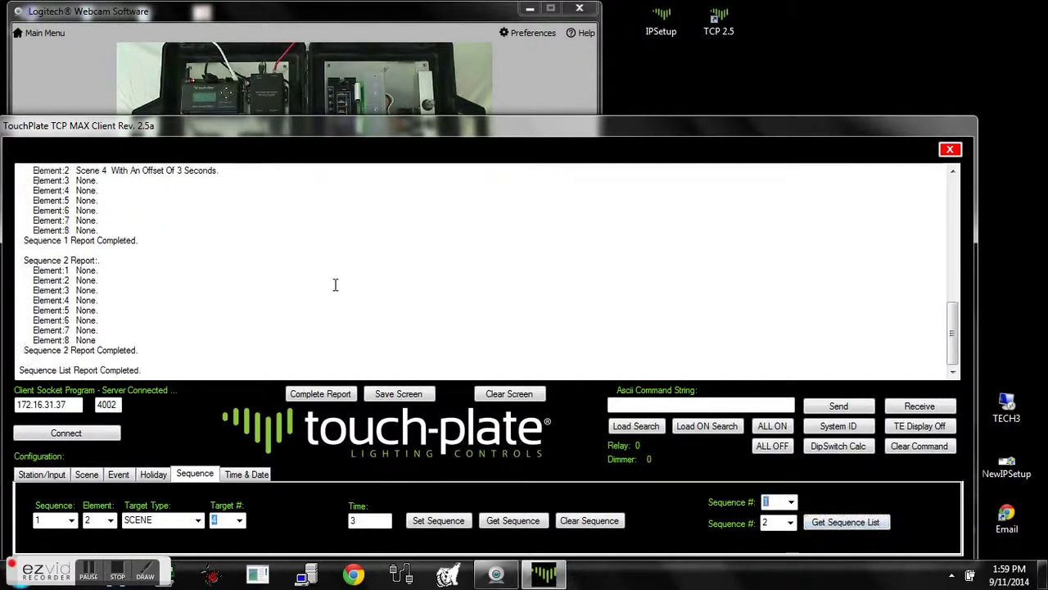
Shrink the window to uncover the webcam view and assign sequence 1 as the target of button 5 on switch 1.
left_click_drag(340, 115, 347, 219)
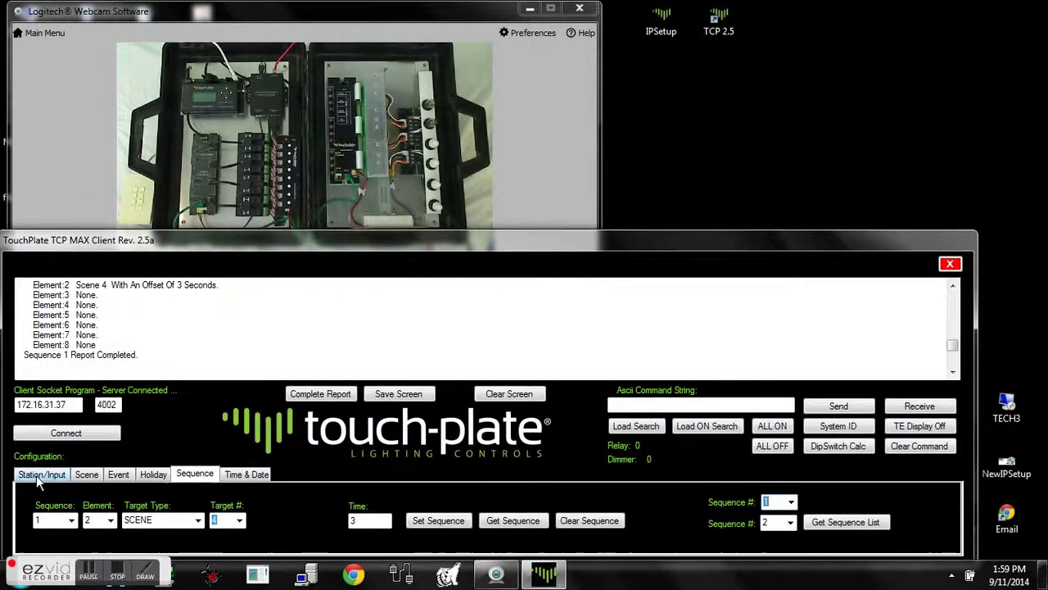
left_click(36, 475)
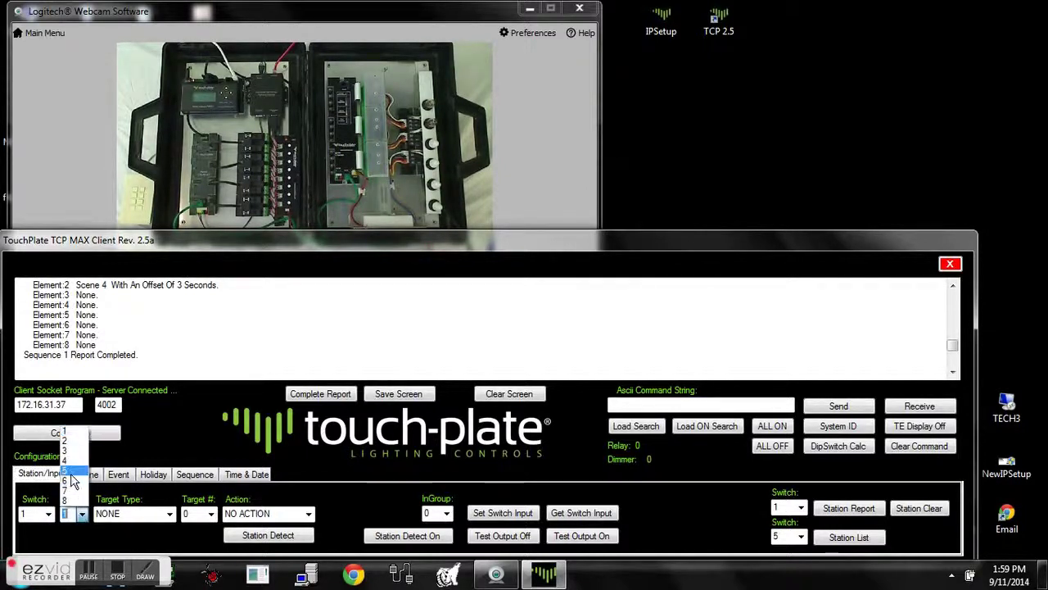
left_click(68, 499)
type("5")
key("Tab")
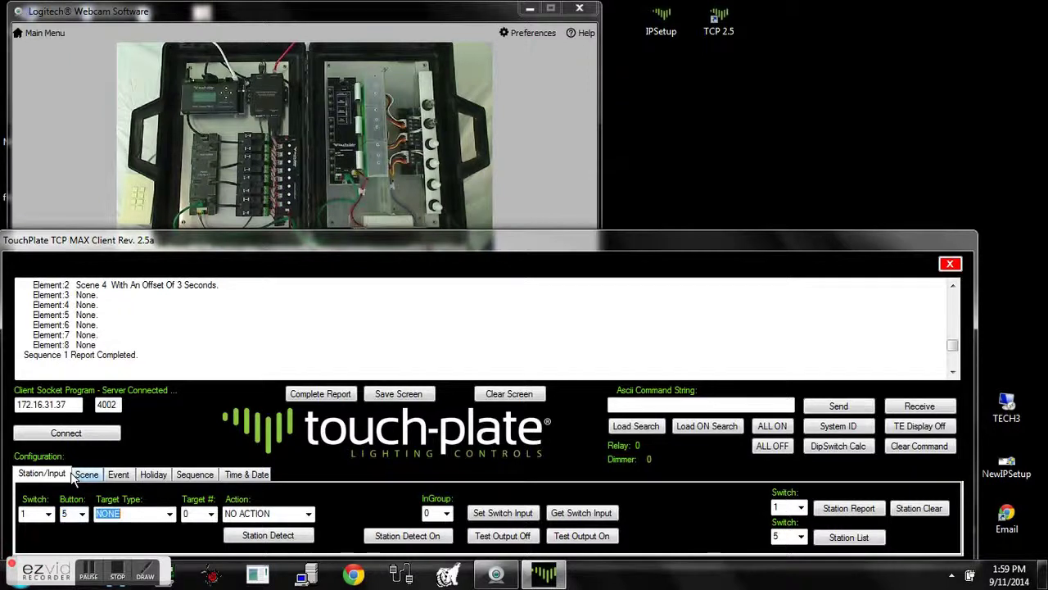
left_click(168, 514)
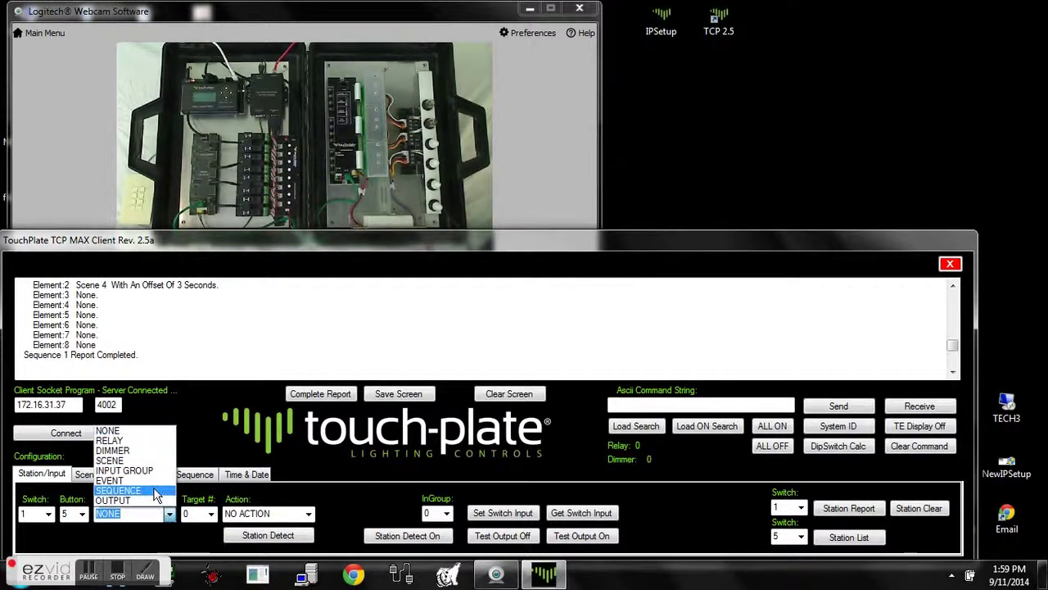
left_click(153, 489)
key("Tab")
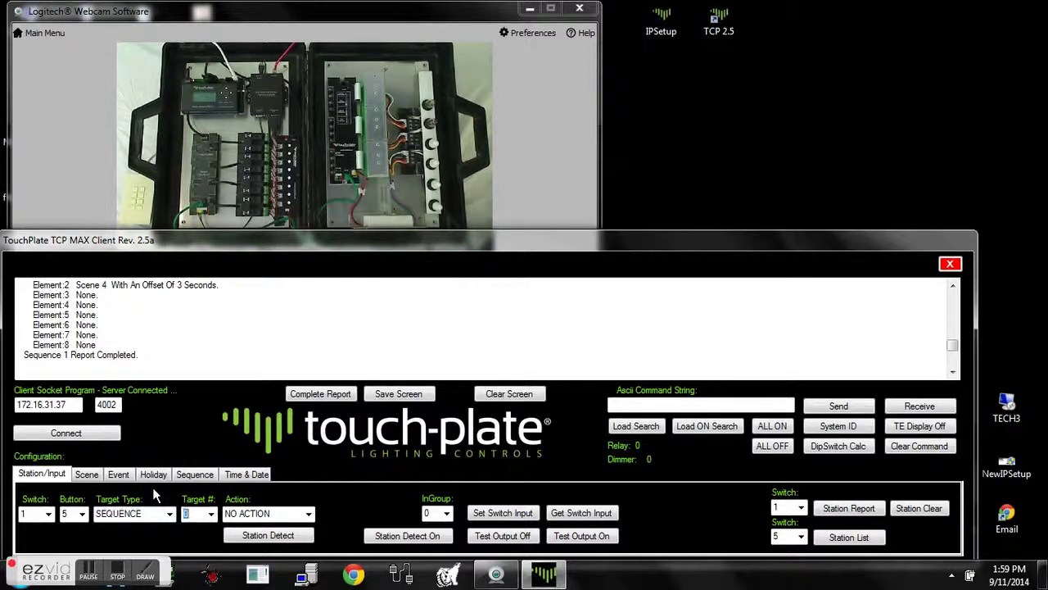
type("1")
key("Tab")
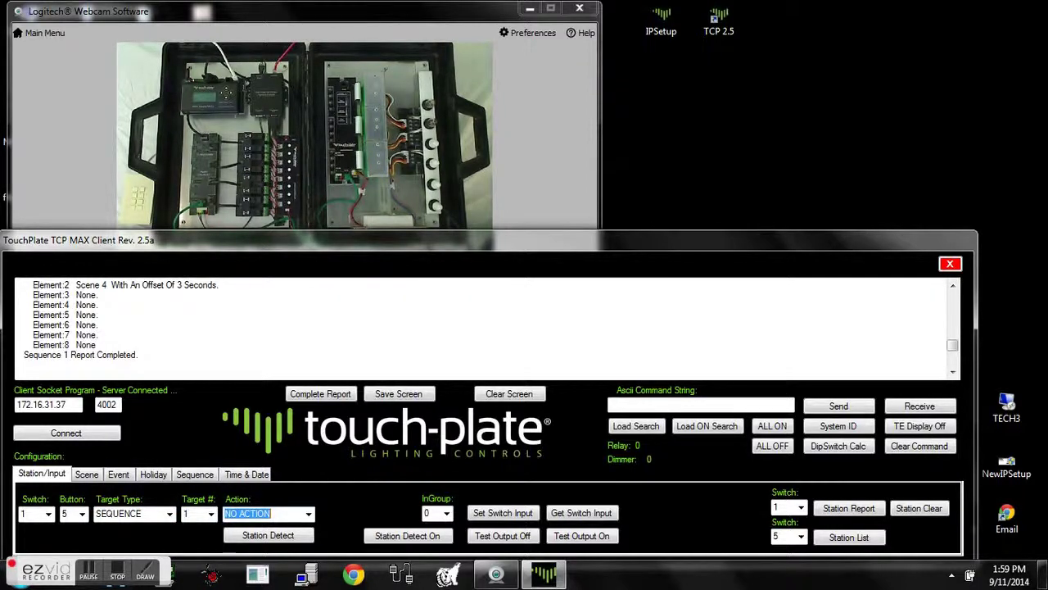
Set the button's action to ON and write the switch input to the controller.
left_click(308, 516)
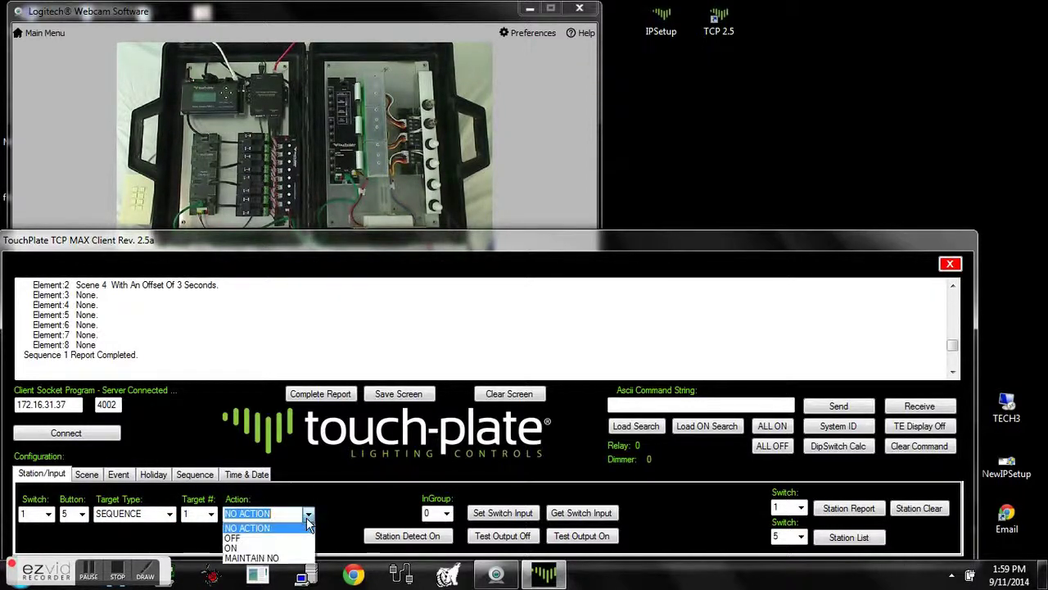
left_click(303, 548)
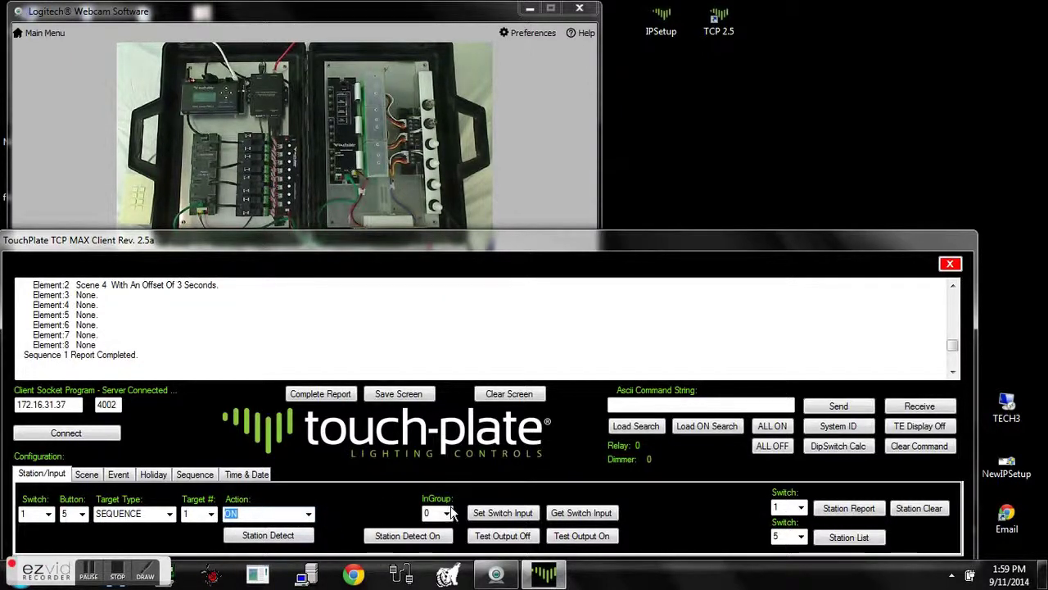
left_click(483, 513)
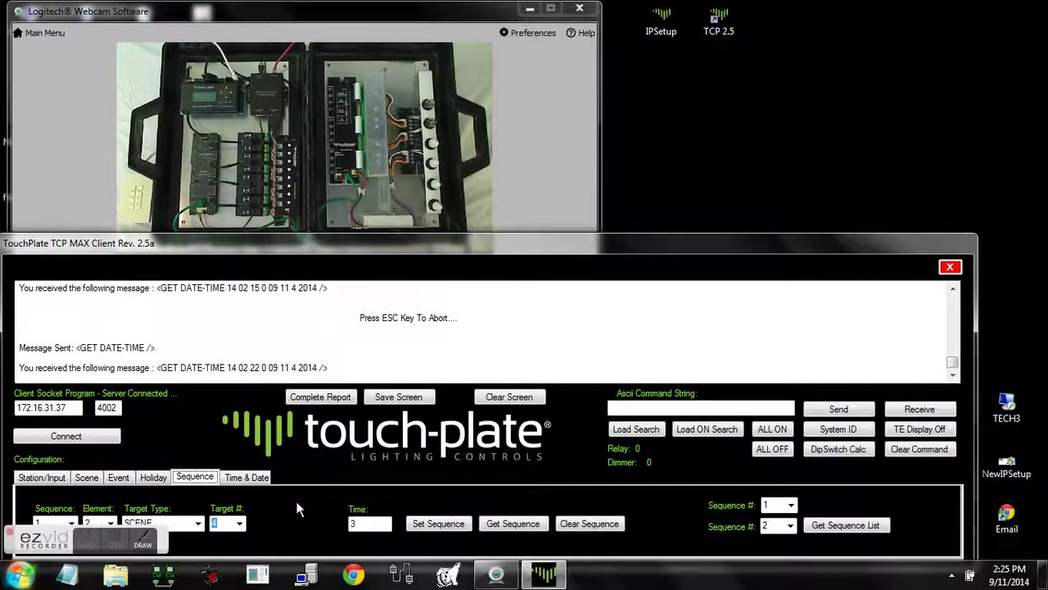
Write Thursday 09/11/2014, 14:02:22 to the controller as its time and date, and read the clock back.
left_click(250, 482)
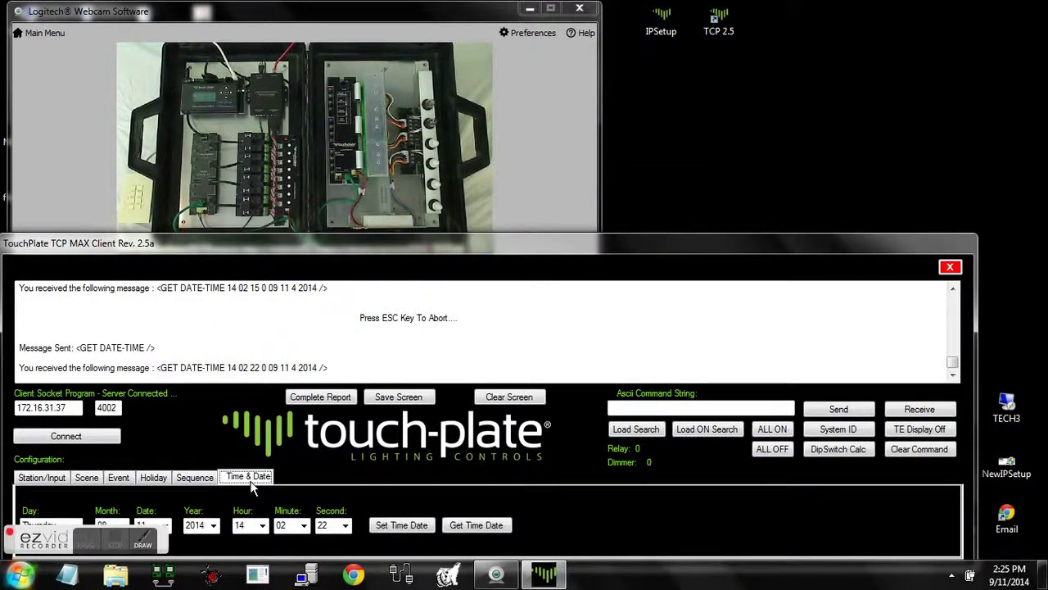
double_click(51, 526)
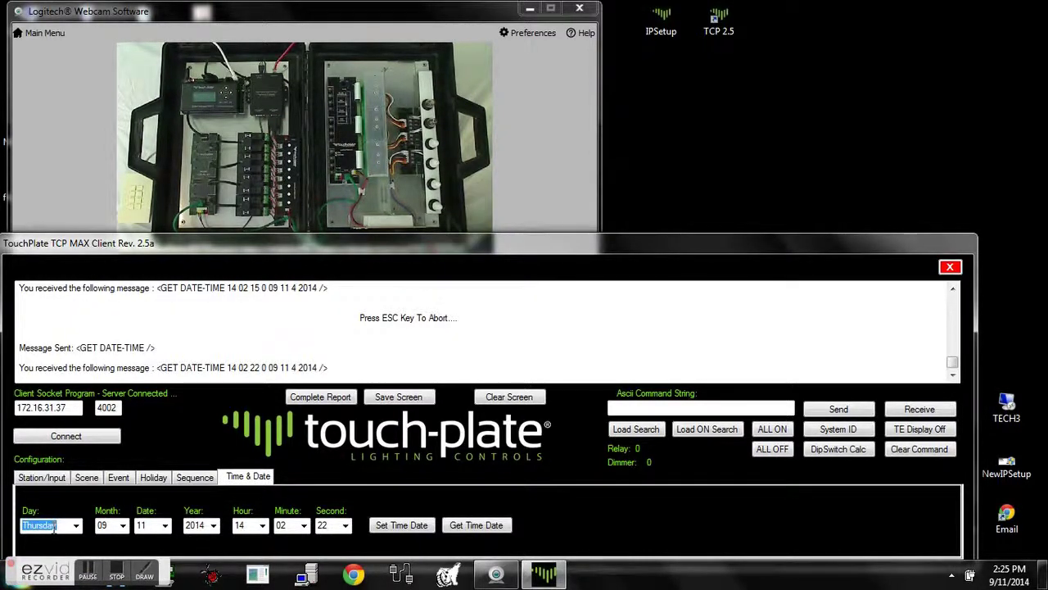
key("Tab")
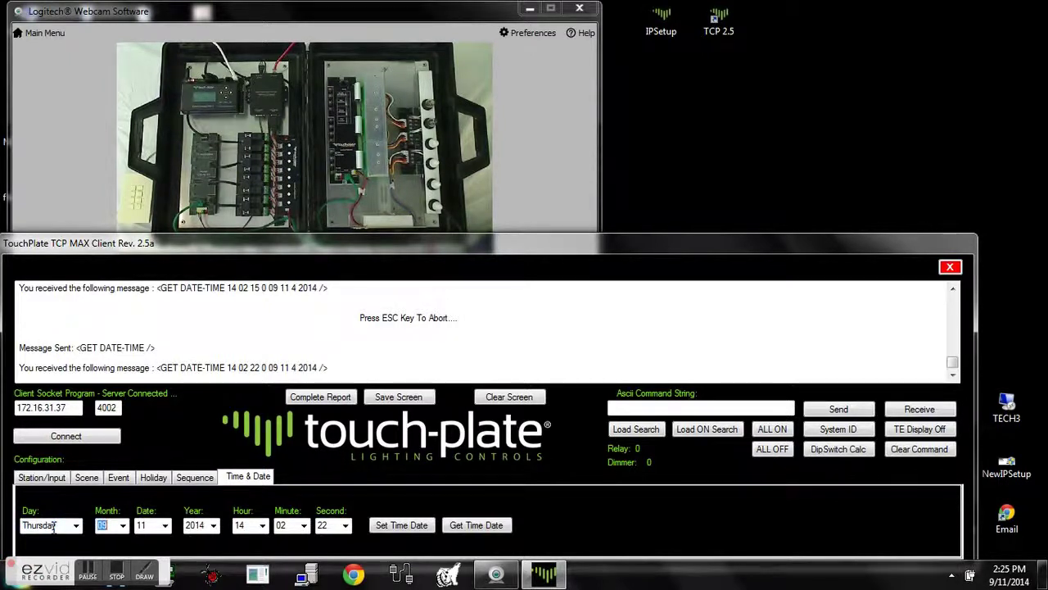
key("Tab")
key("Tab")
key("Tab")
key("Tab")
key("Tab")
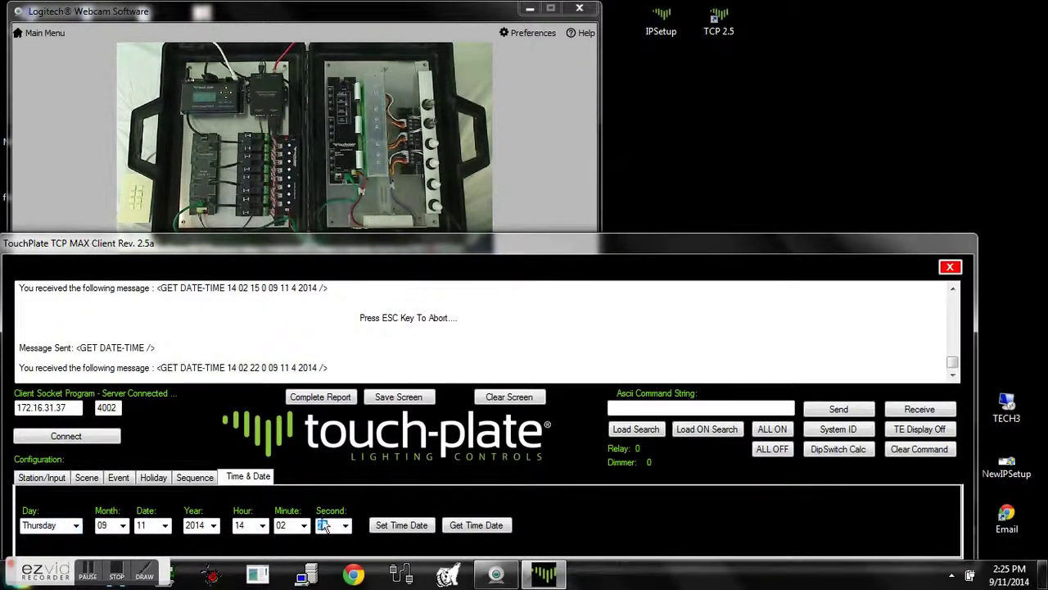
left_click(388, 527)
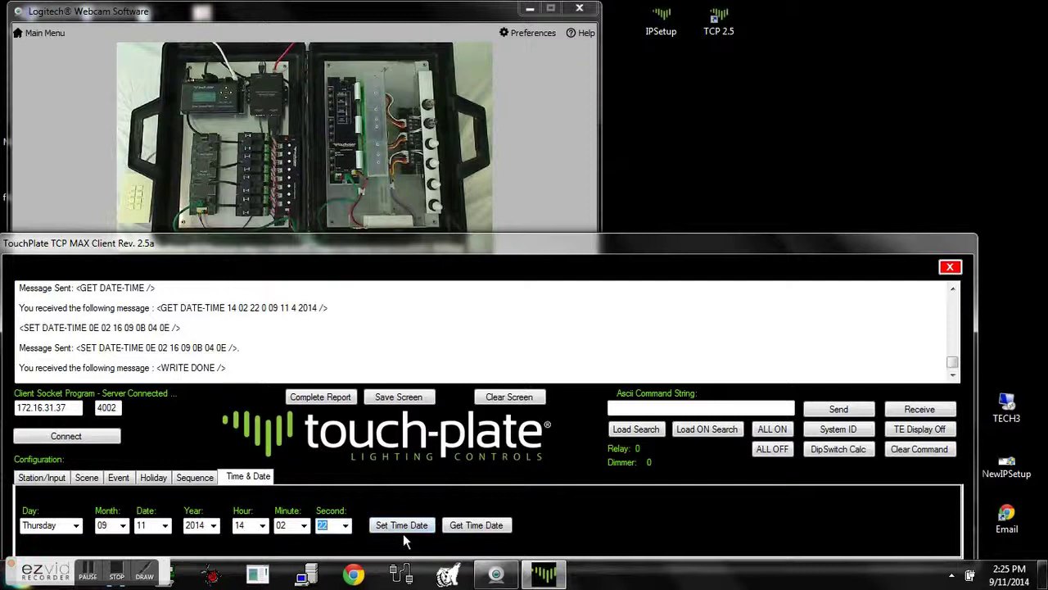
left_click(477, 525)
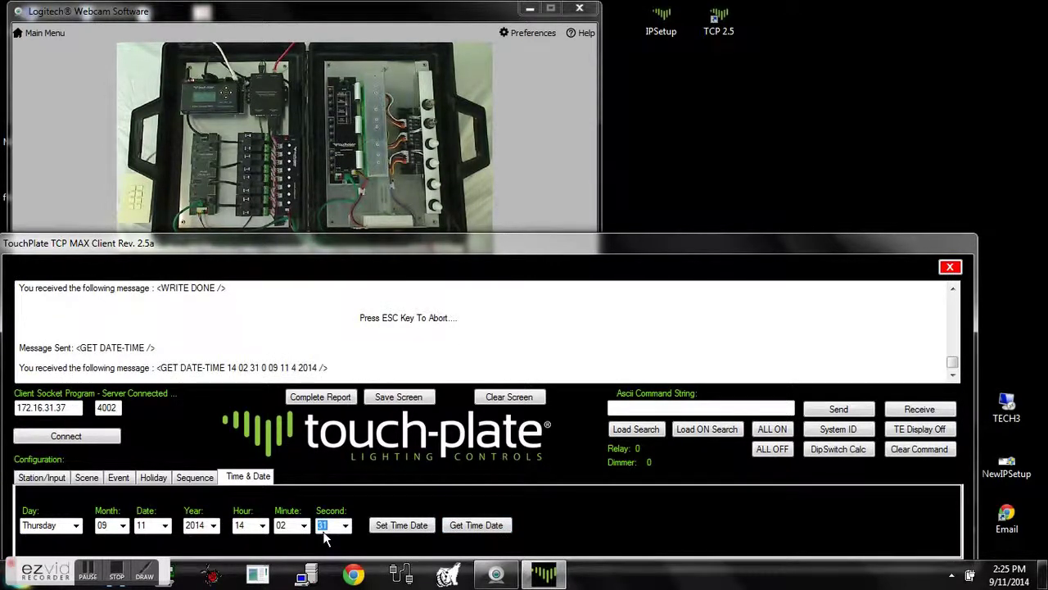
left_click(476, 526)
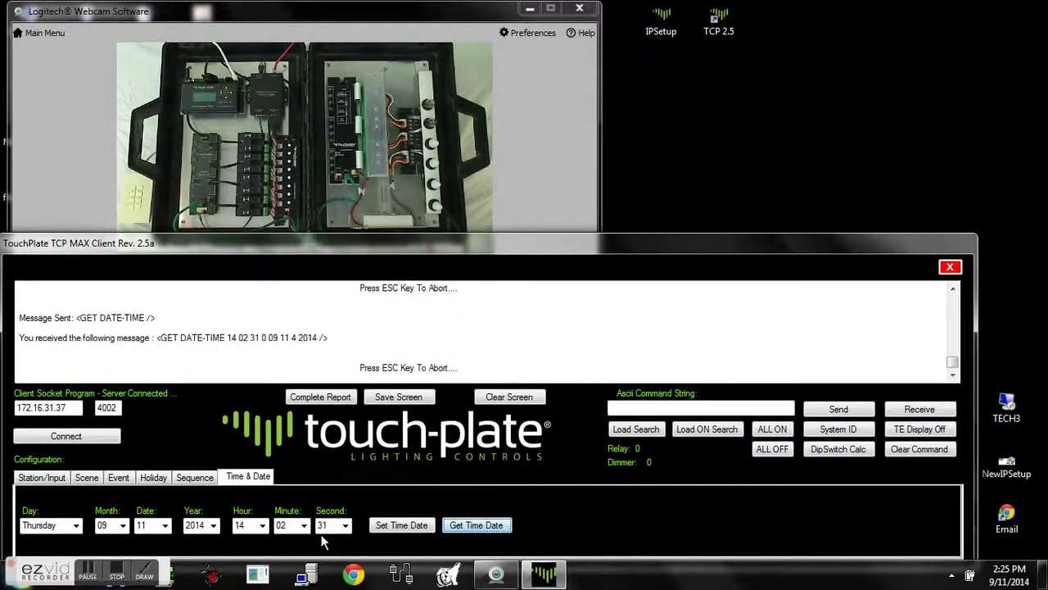
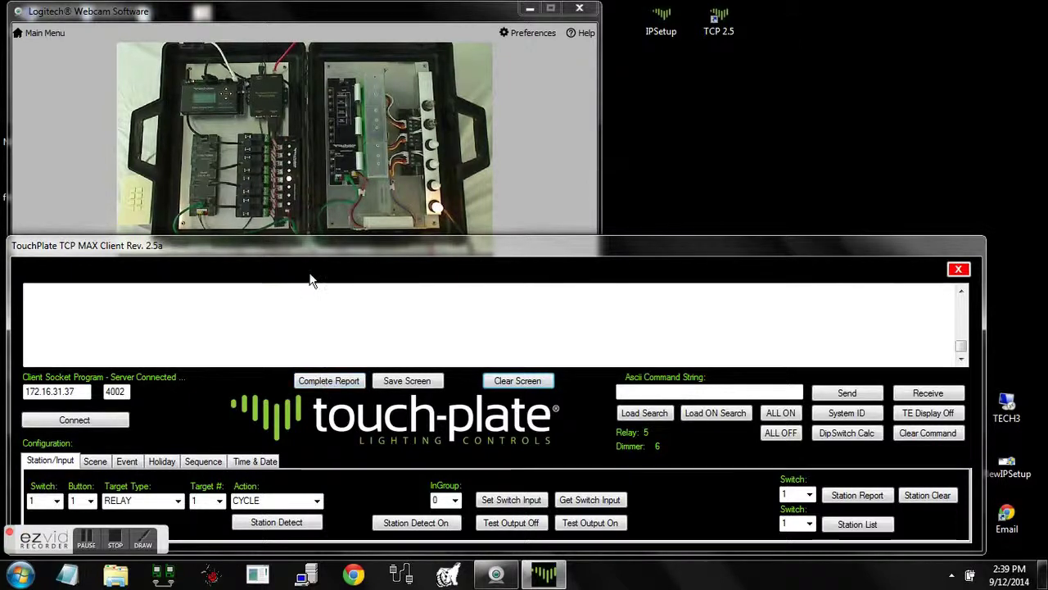
Enlarge the window and run a complete report for station 1, scenes 1 to 6, events 1 to 2, holiday 1 and sequence 1.
left_click_drag(306, 236, 305, 15)
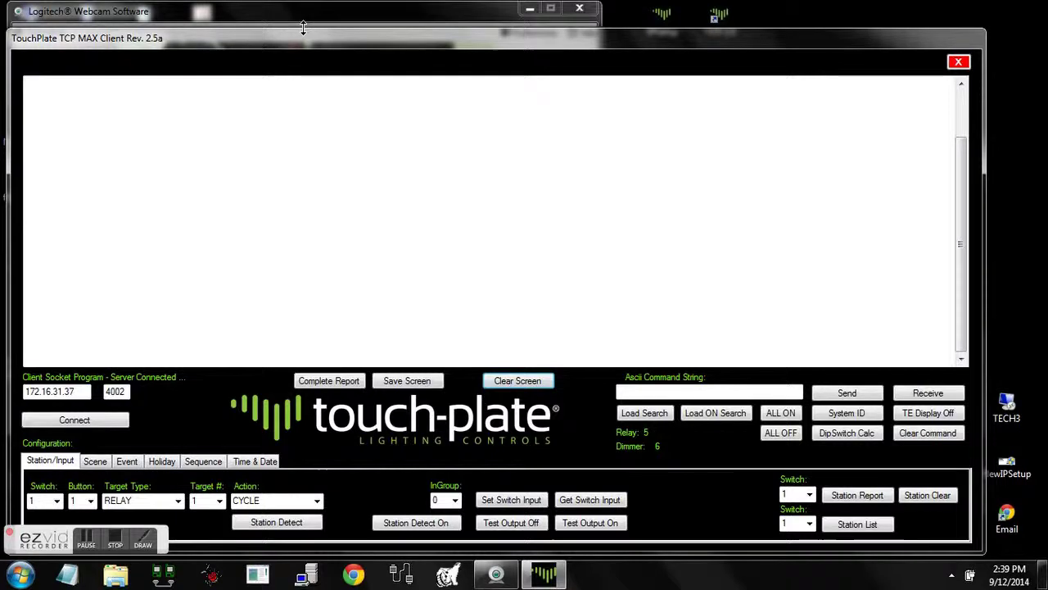
left_click(319, 384)
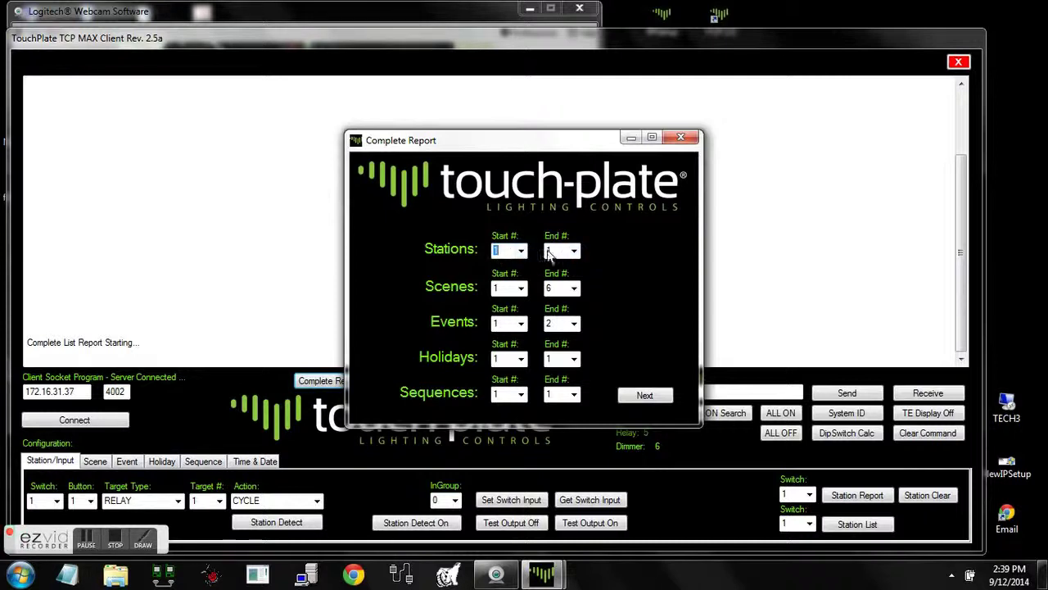
left_click(573, 324)
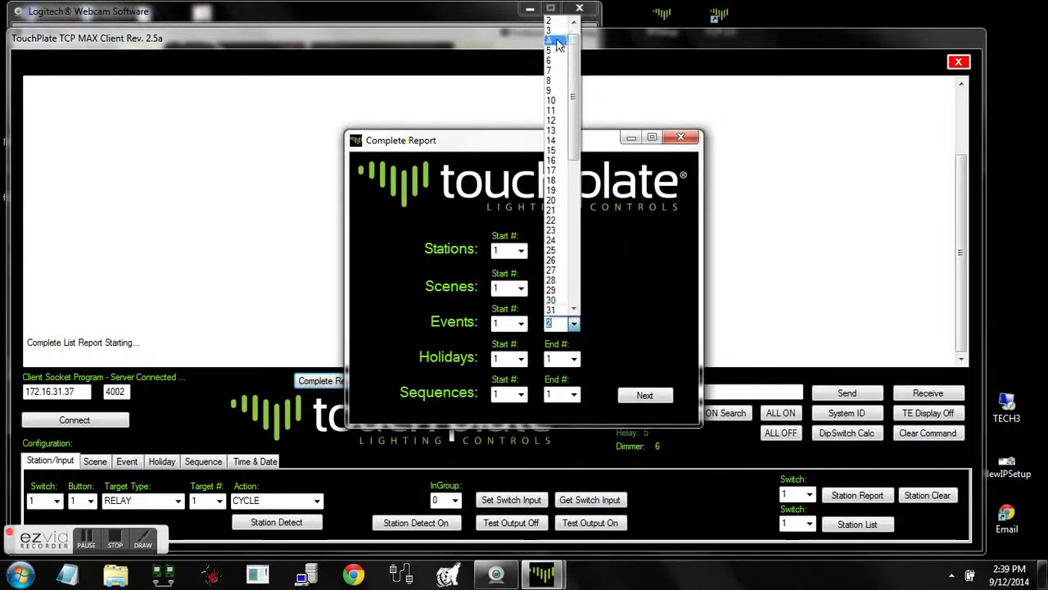
left_click(555, 22)
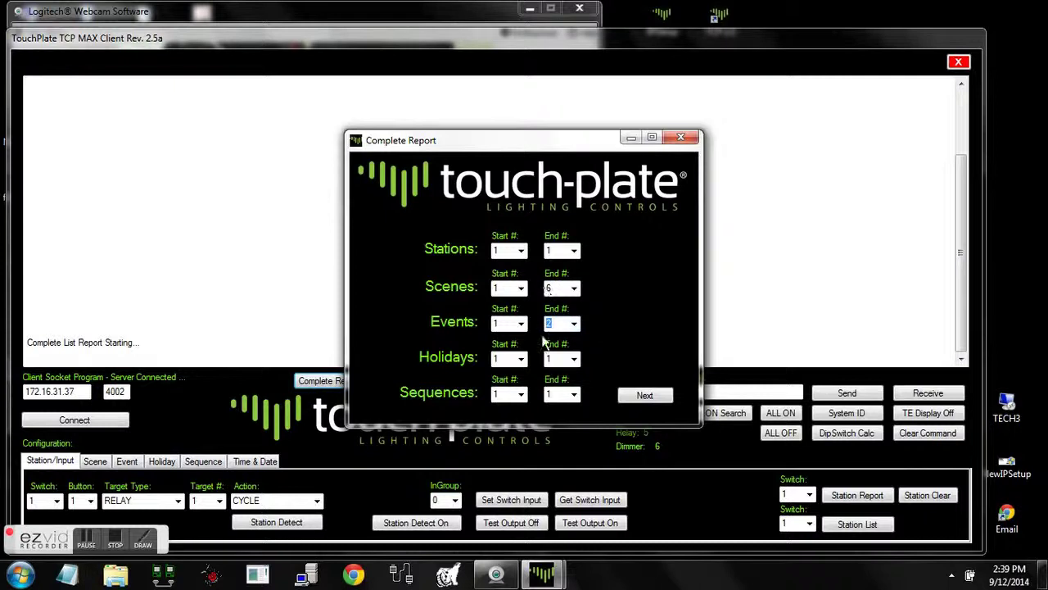
left_click(560, 361)
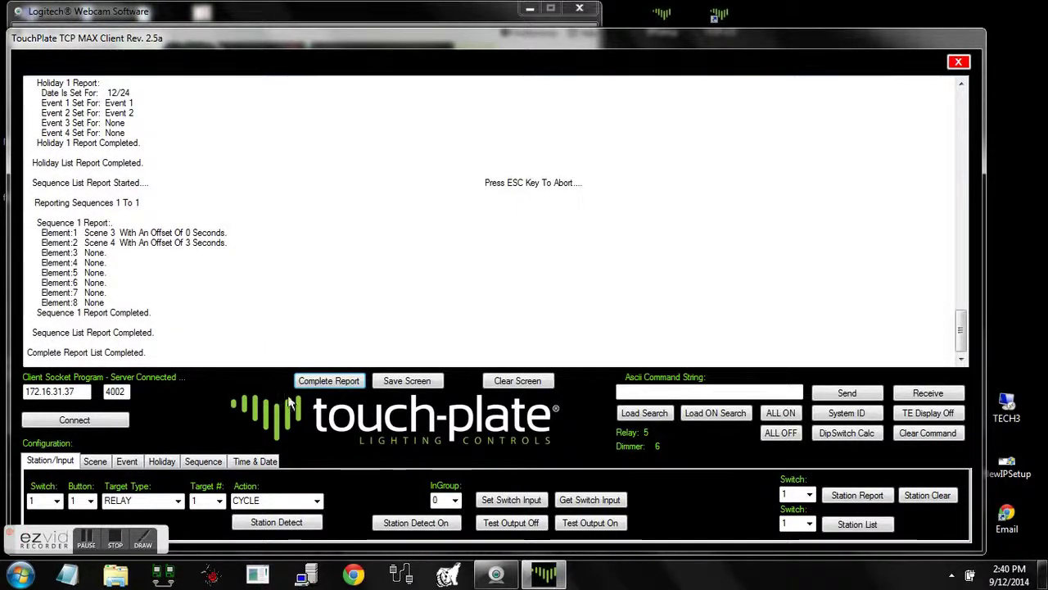
Open the folder selection for saving the message log and dismiss it without choosing a folder.
left_click(394, 383)
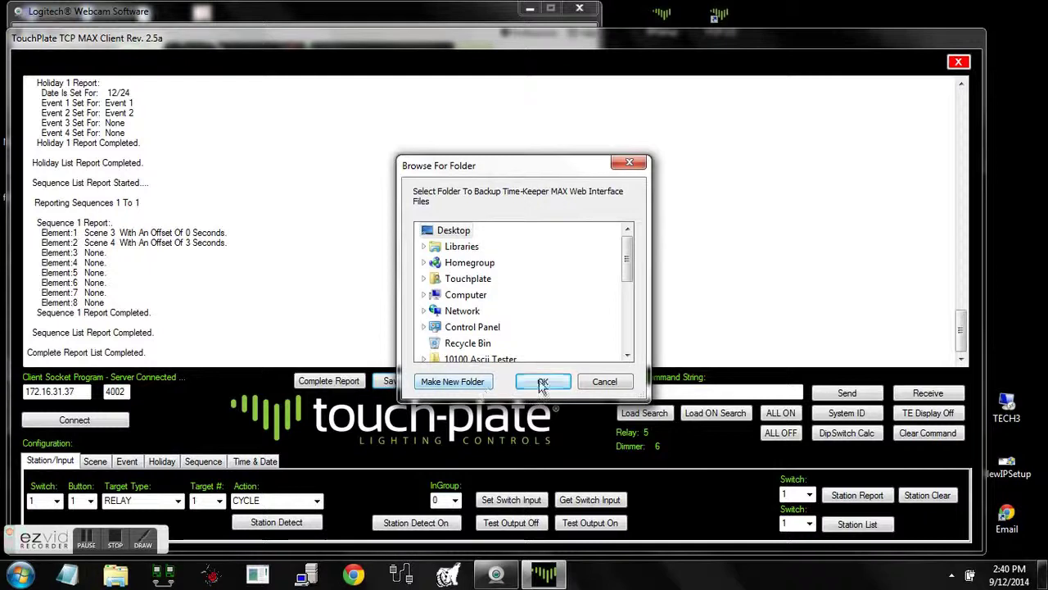
left_click(627, 163)
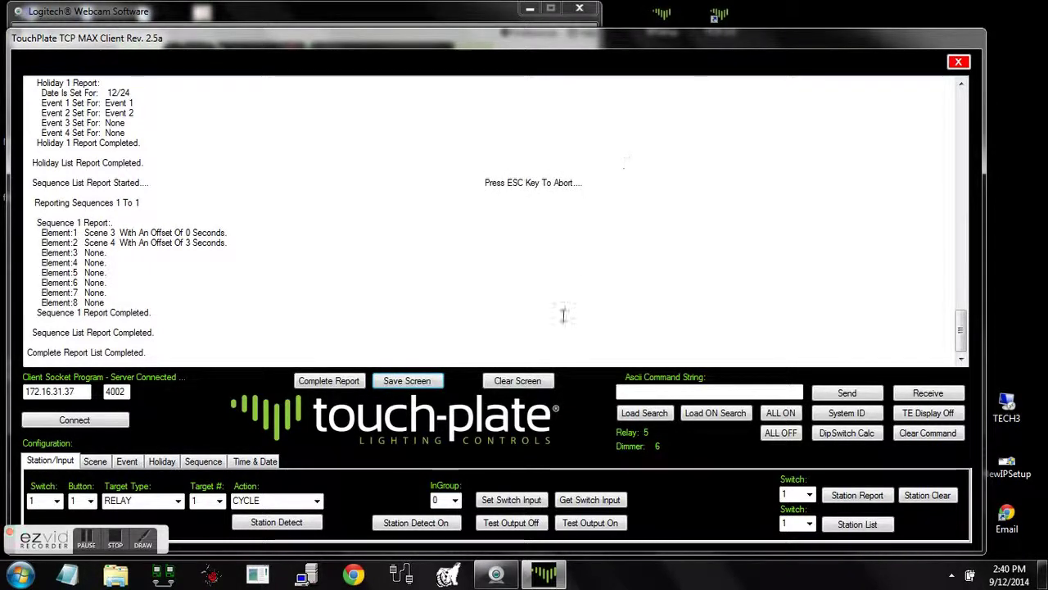
Clear the message log and shrink the window to uncover the webcam view.
left_click(519, 382)
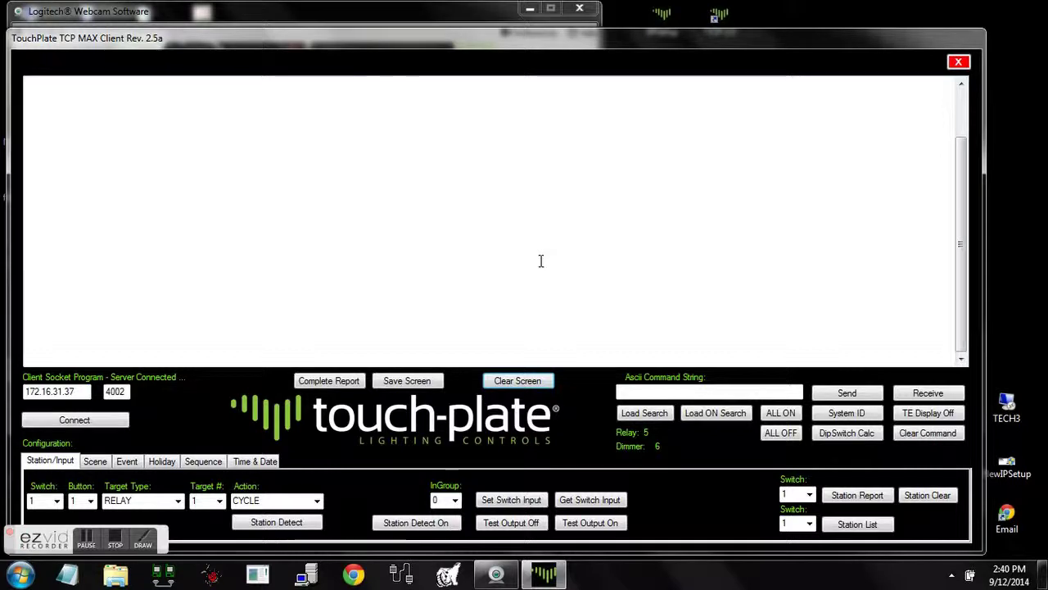
double_click(541, 30)
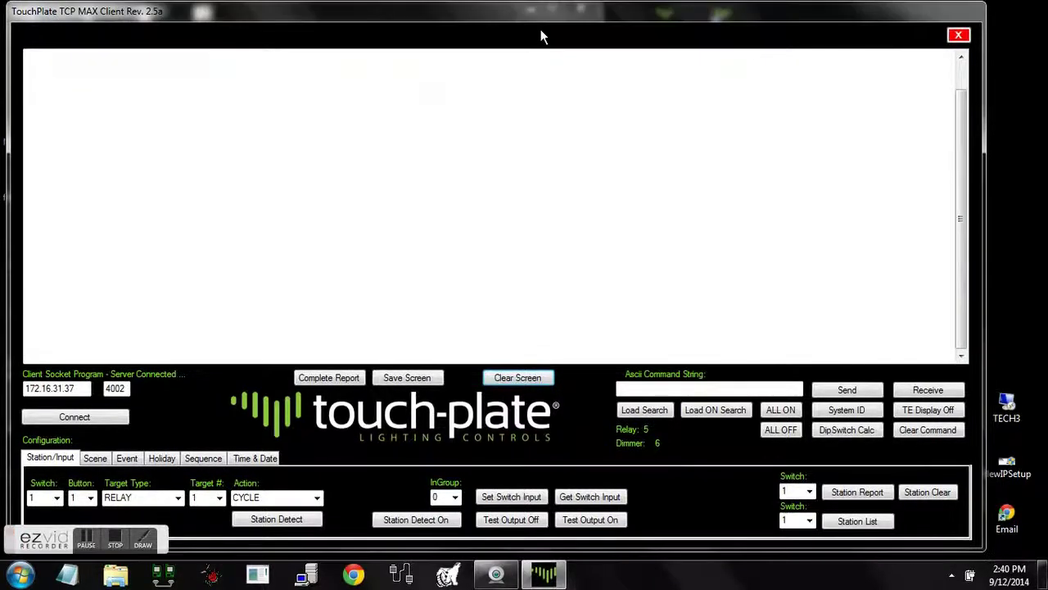
left_click_drag(531, 5, 542, 241)
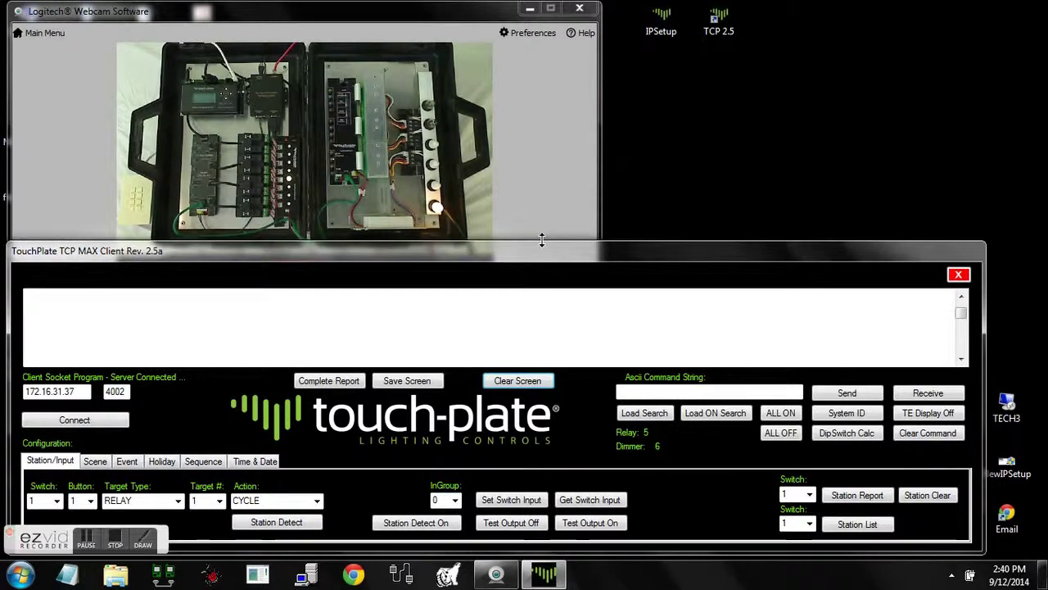
Start a load search, answer that the load is not on, and skip entering a starting relay load number.
left_click(637, 418)
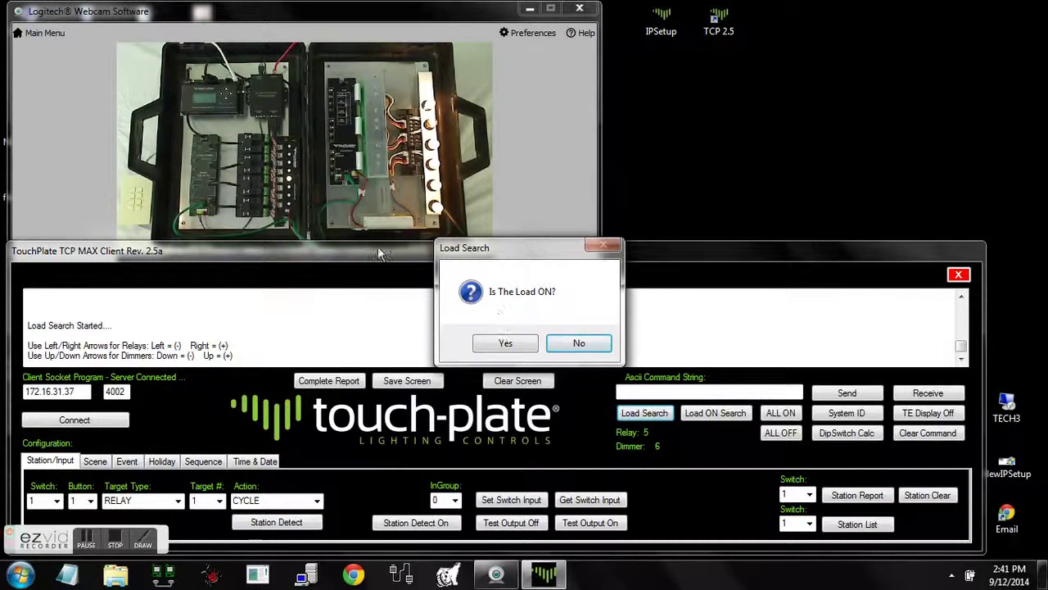
left_click(573, 343)
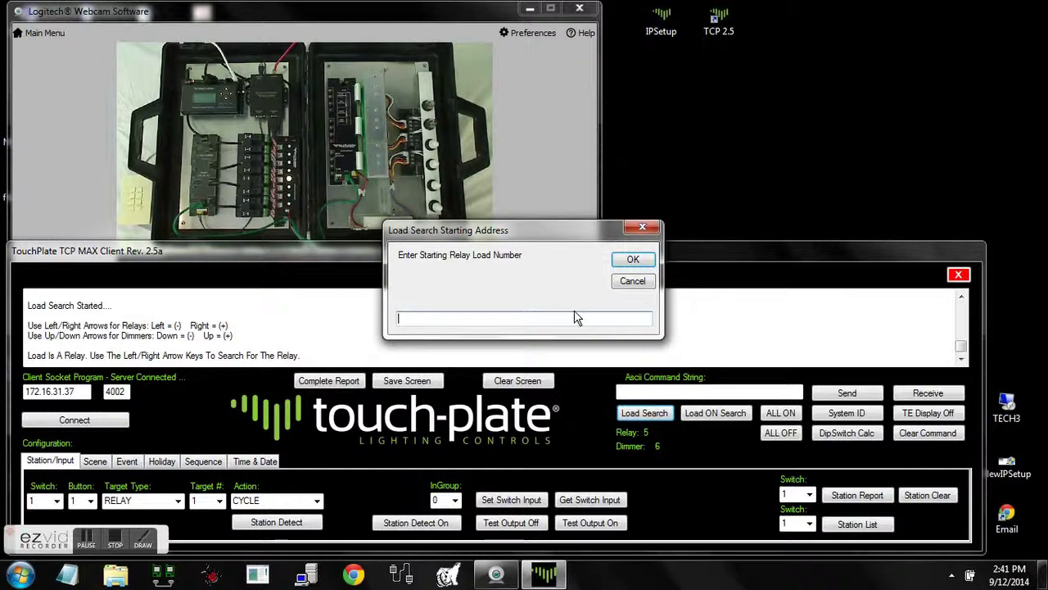
left_click(631, 282)
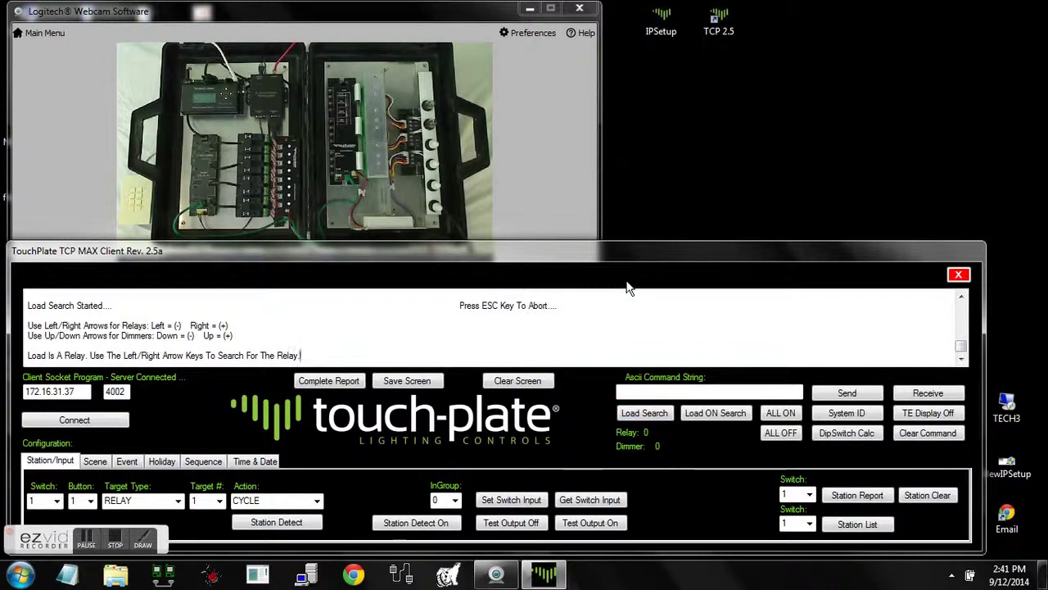
Step back and forth through the relay loads in the load search, finishing on relay 8.
key("Right")
key("Left")
key("Right")
key("Right")
key("Left")
key("Left")
key("Left")
key("Left")
key("Left")
key("Left")
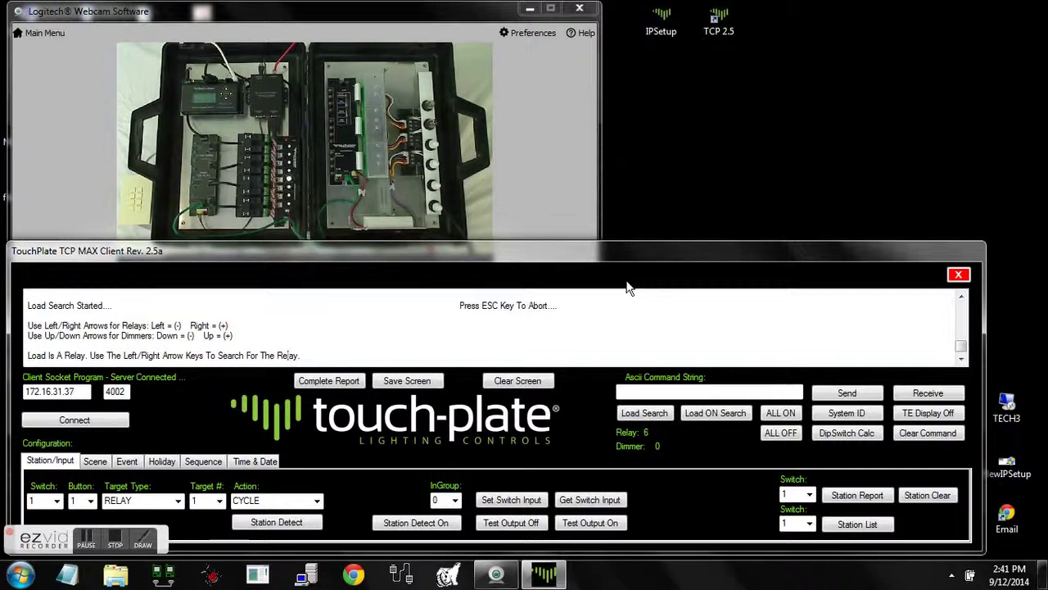
key("Left")
key("Right")
key("Right")
key("Right")
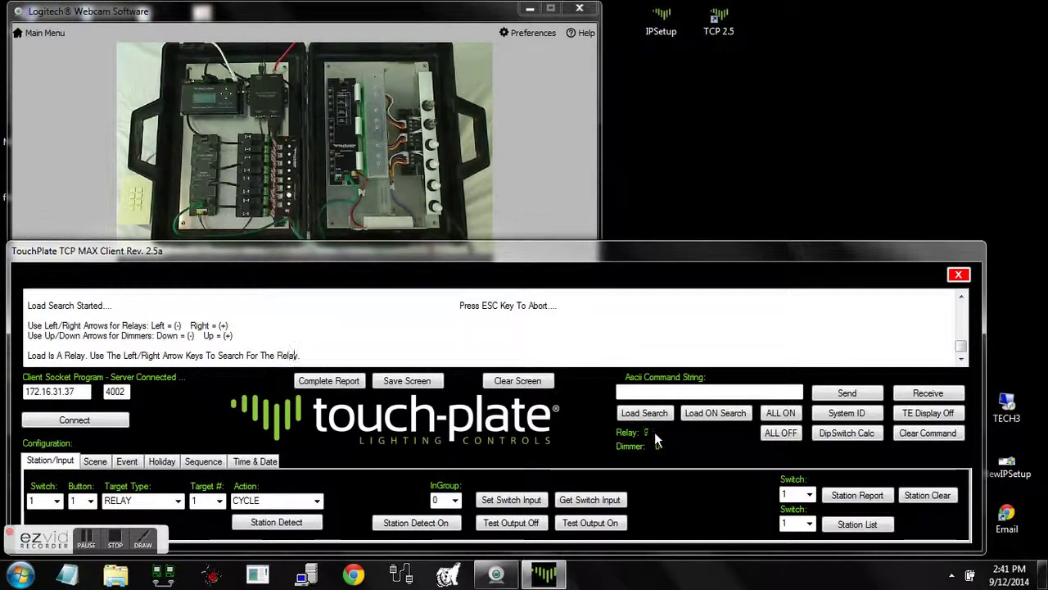
key("Left")
key("Left")
key("Left")
key("Right")
key("Right")
key("Right")
key("Right")
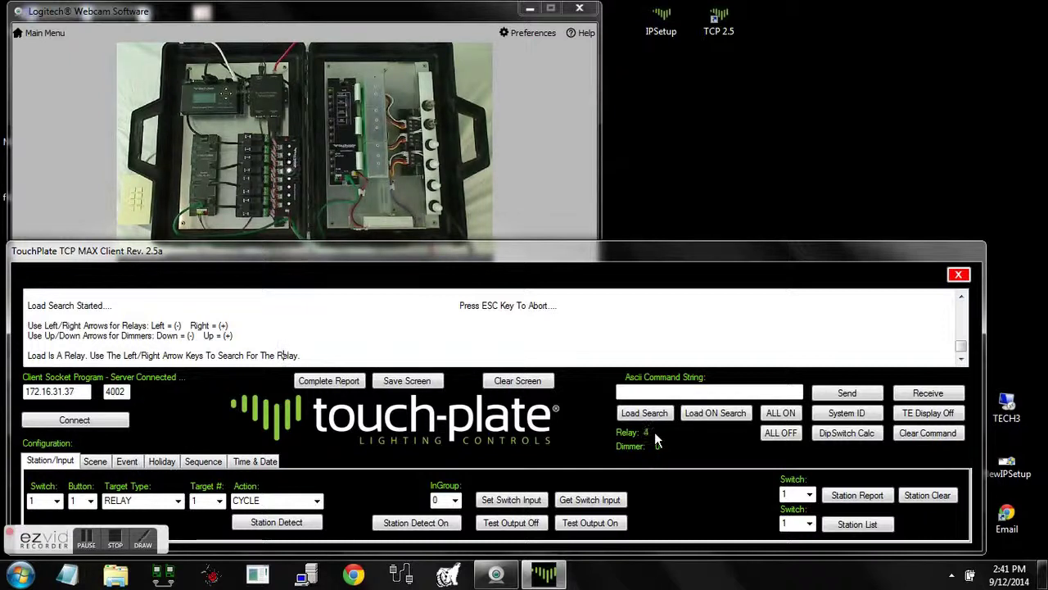
key("Right")
Step up and down through the dimmer loads in the load search, finishing on dimmer 1.
key("Up")
key("Up")
key("Up")
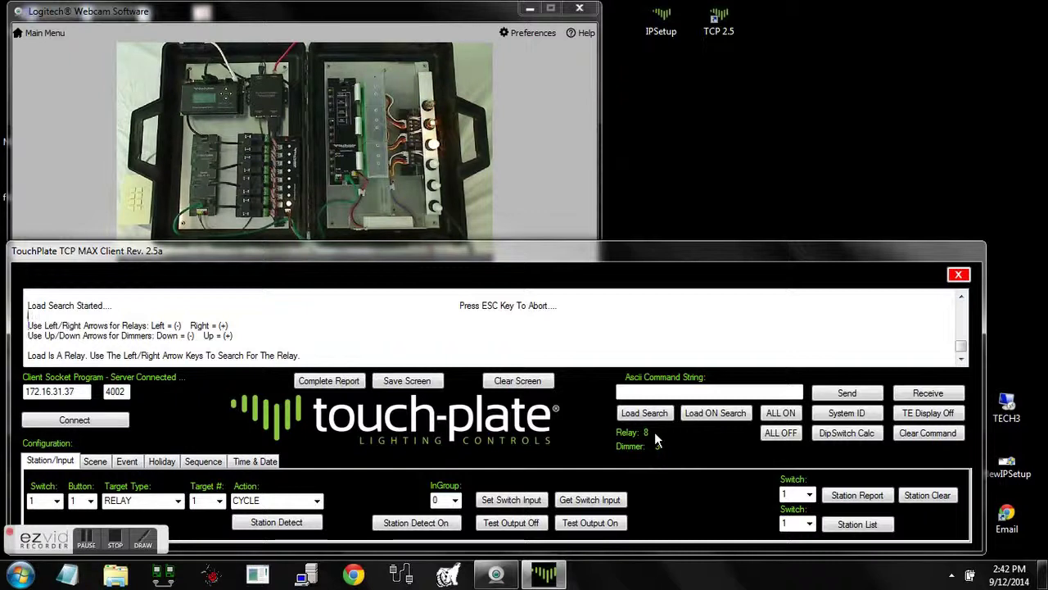
key("Down")
key("Down")
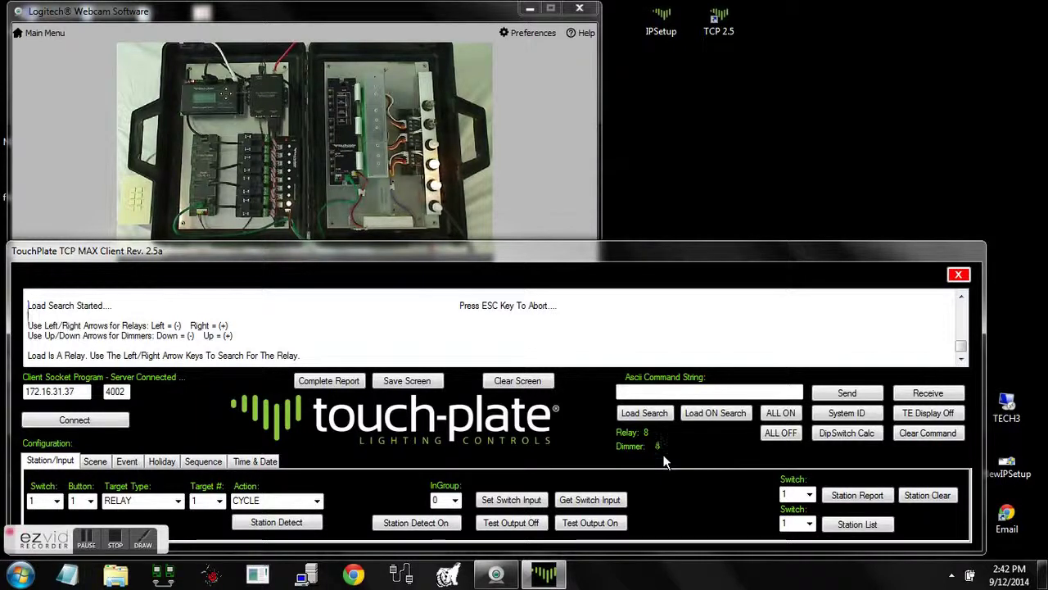
key("Up")
key("Down")
key("Down")
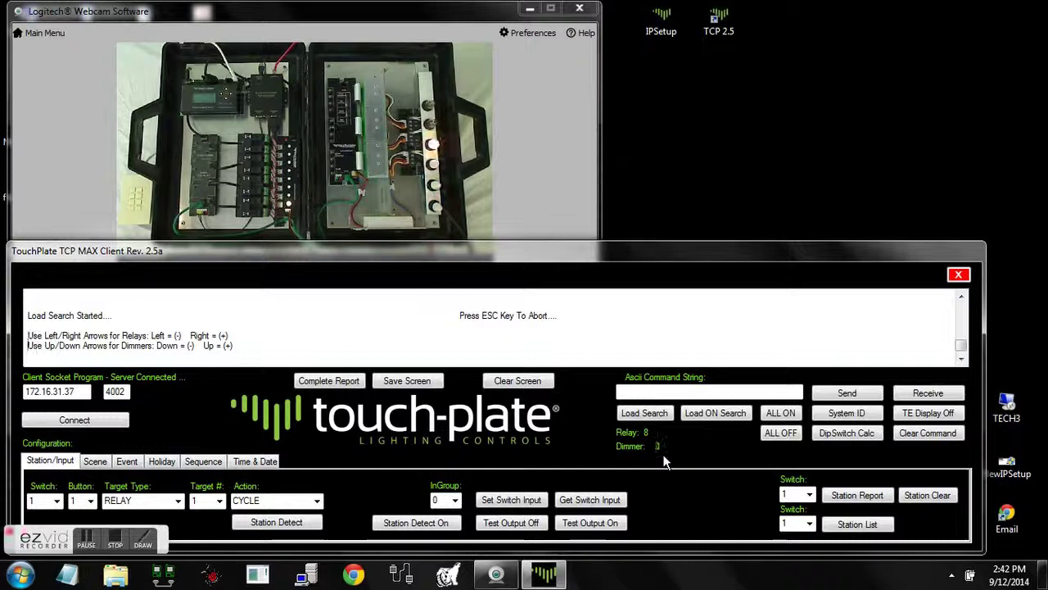
key("Down")
key("Up")
key("Up")
key("Up")
key("Up")
key("Up")
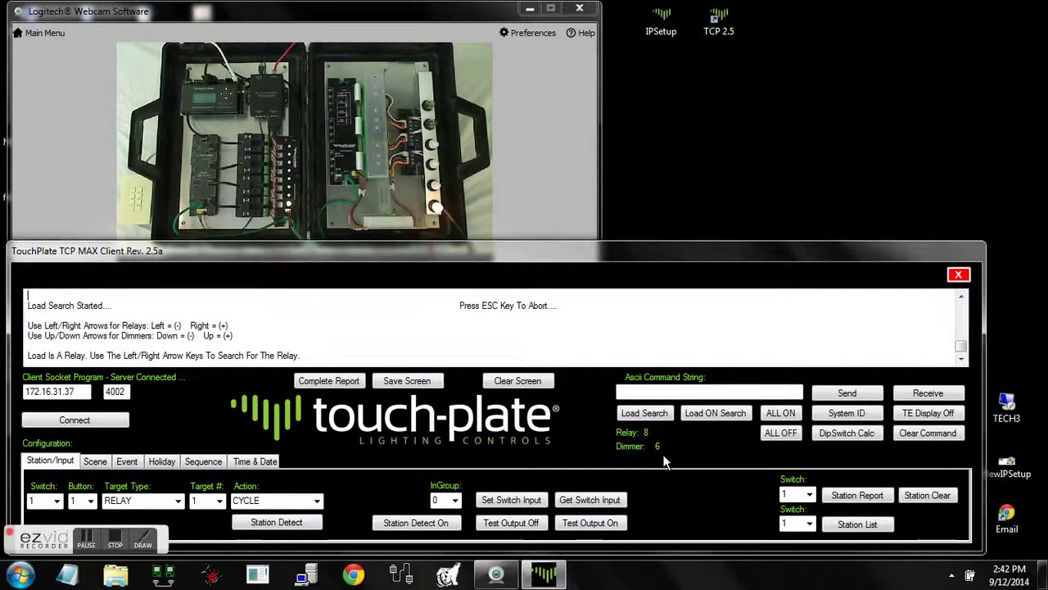
key("Down")
key("Down")
key("Down")
key("Down")
key("Down")
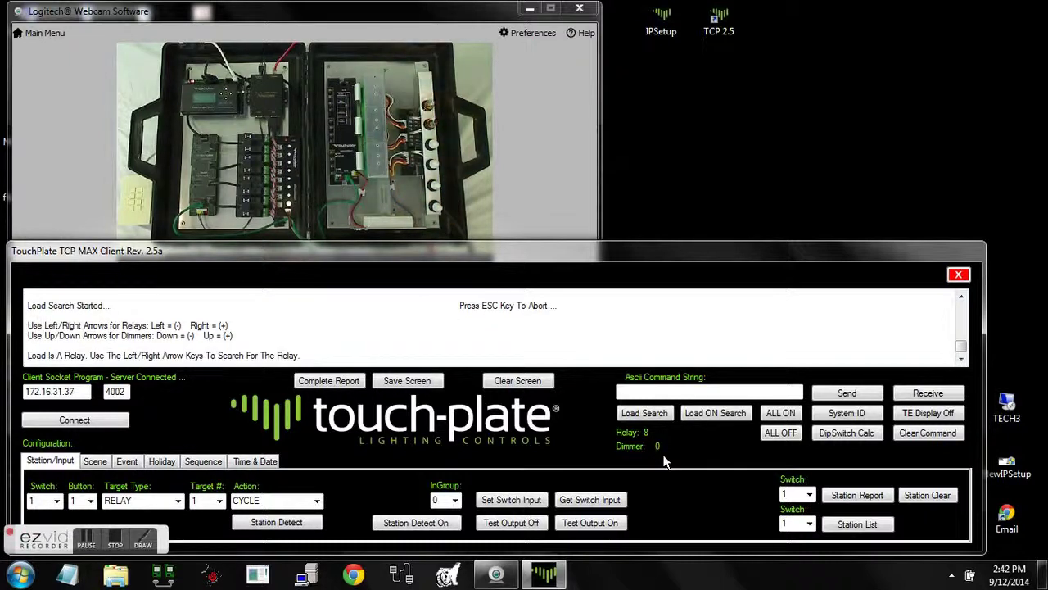
key("Up")
key("Up")
key("Up")
key("Up")
key("Up")
key("Up")
key("Up")
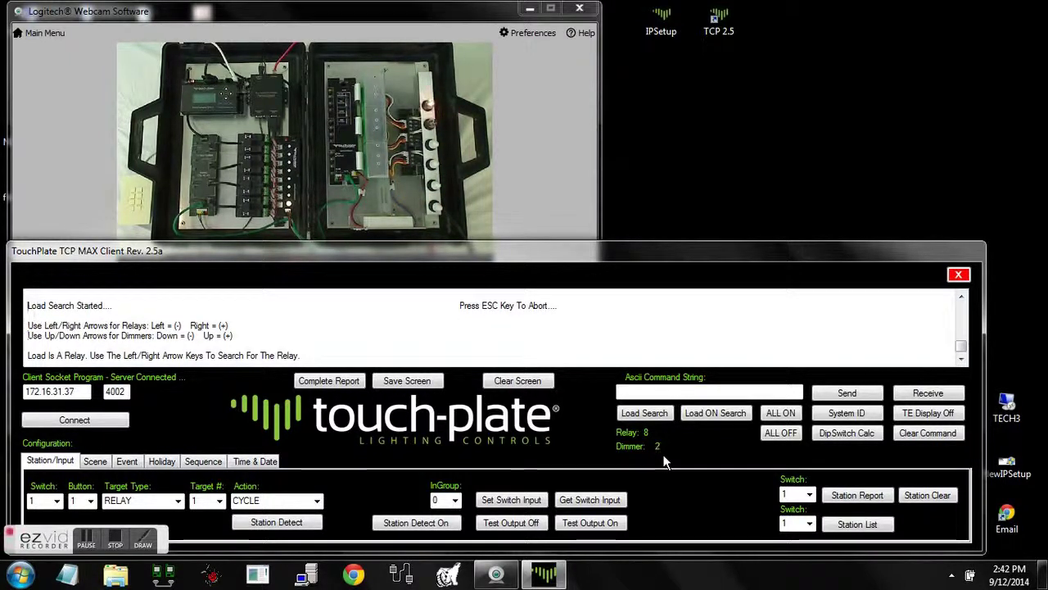
key("Down")
key("Down")
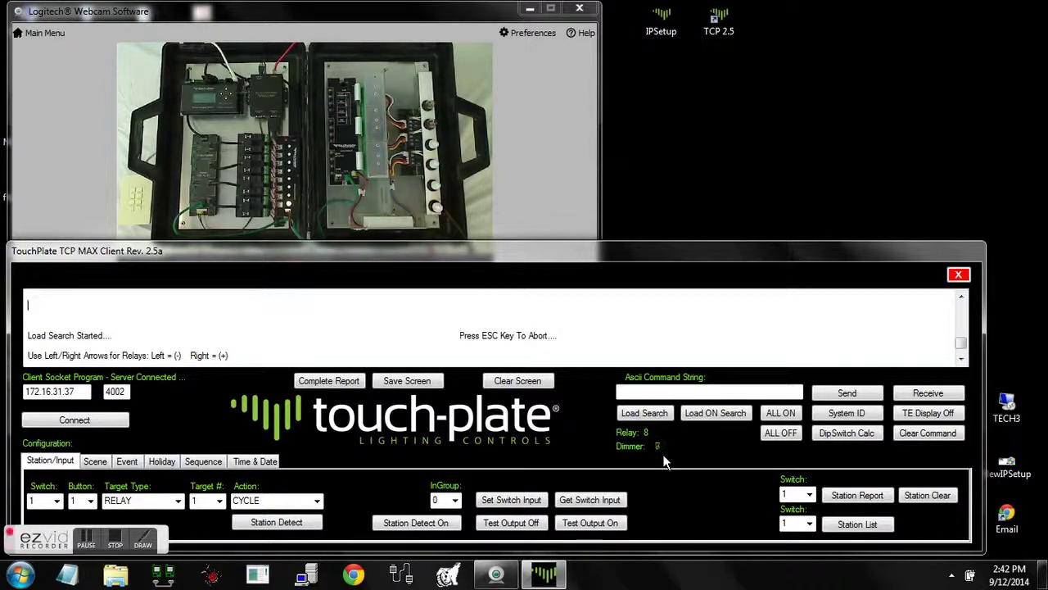
key("Down")
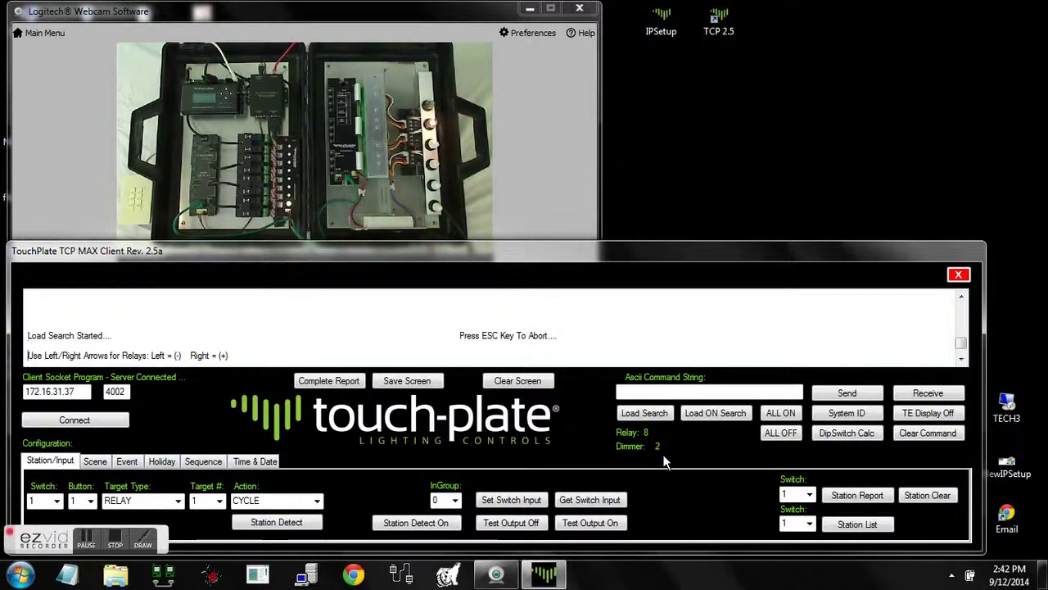
Search for the loads that are on, and test switching all loads on, off and on again.
left_click(691, 416)
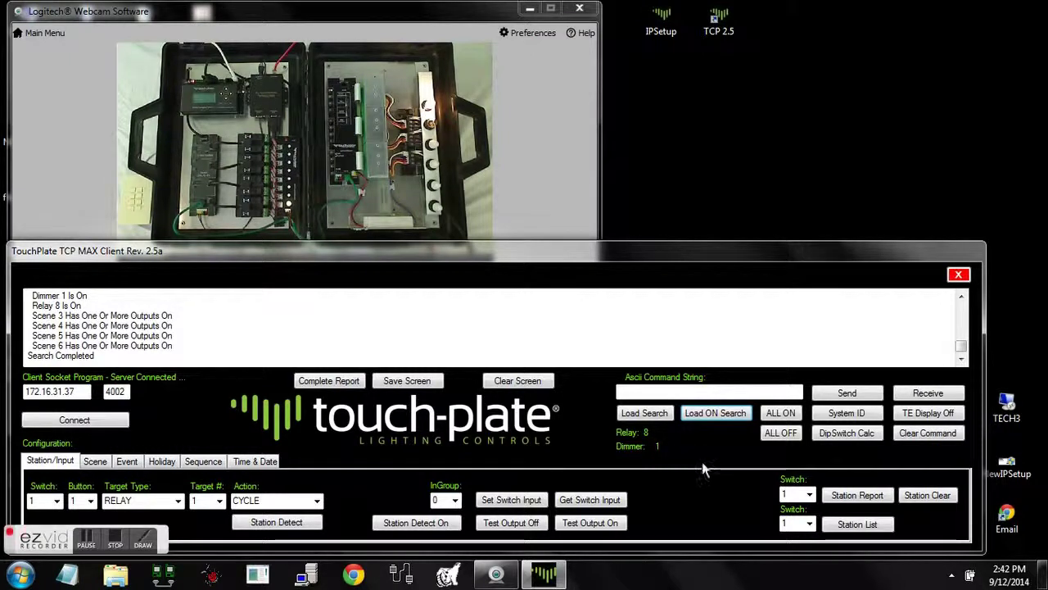
left_click(766, 419)
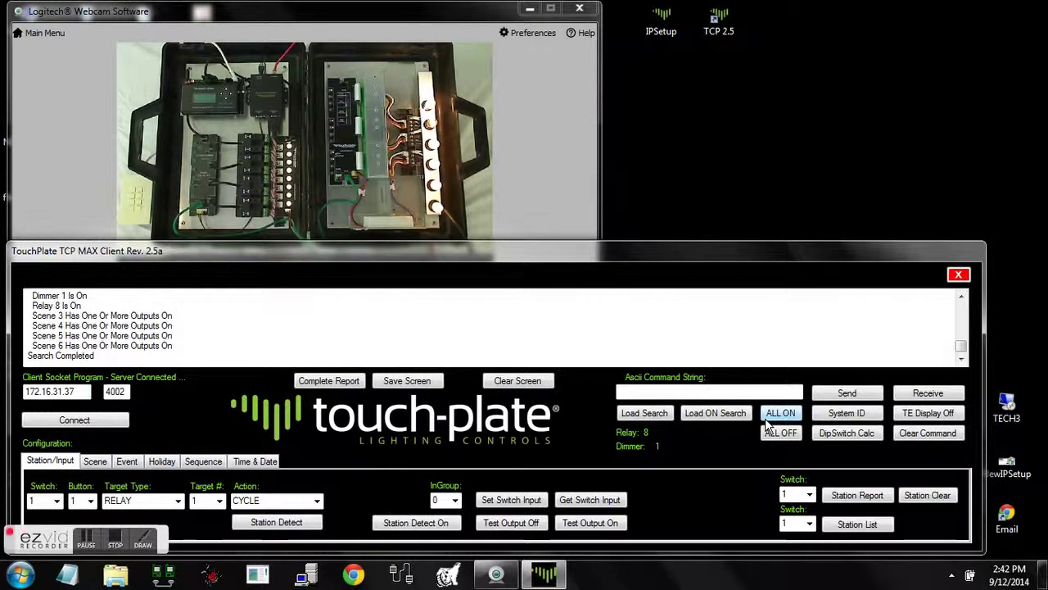
left_click(769, 434)
left_click(773, 416)
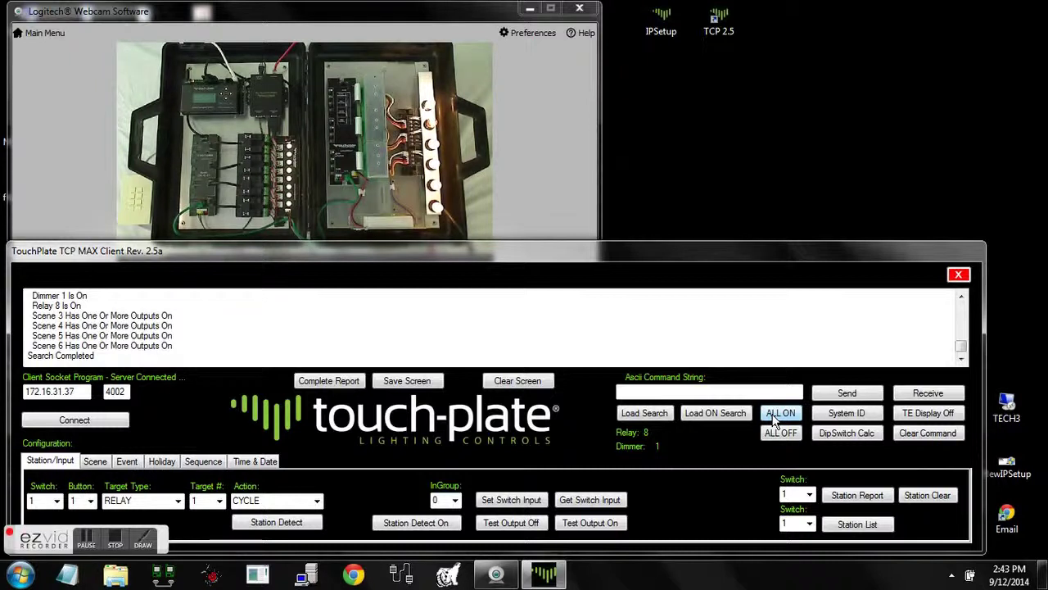
Switch all loads off, on and off again to finish testing the all-on and all-off commands.
left_click(777, 433)
left_click(774, 414)
left_click(775, 434)
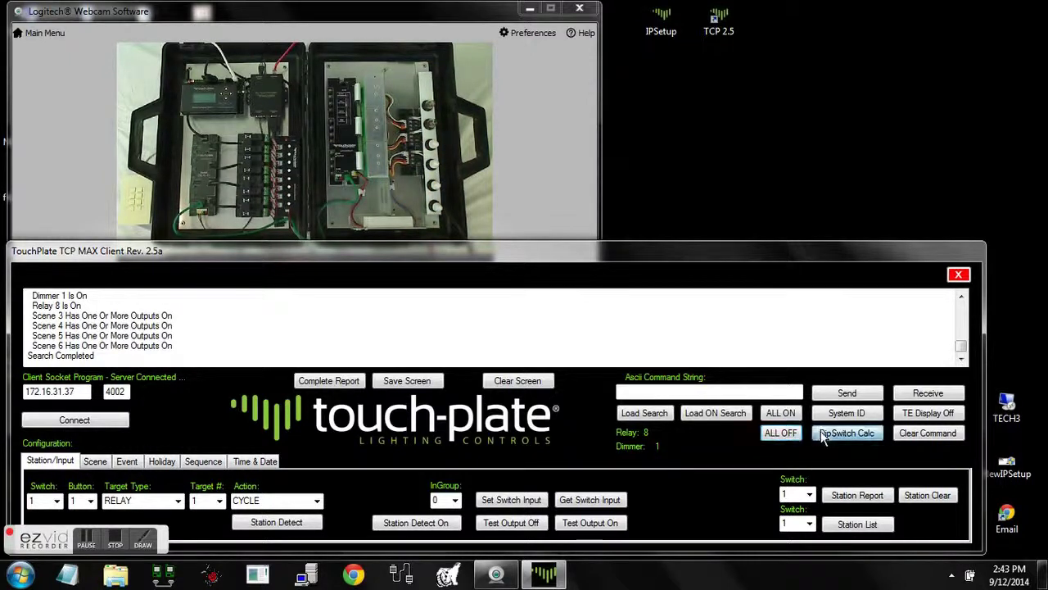
Open the Dip Switch Calculator and calculate the DMX dip switch setting for relay 1.
left_click(847, 433)
left_click_drag(602, 121, 542, 215)
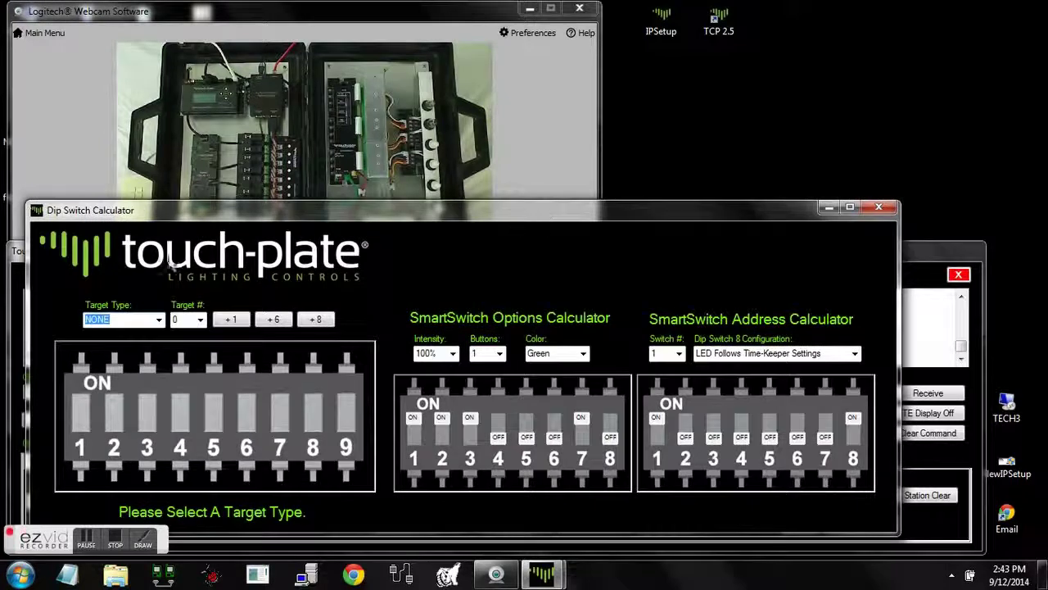
left_click(159, 319)
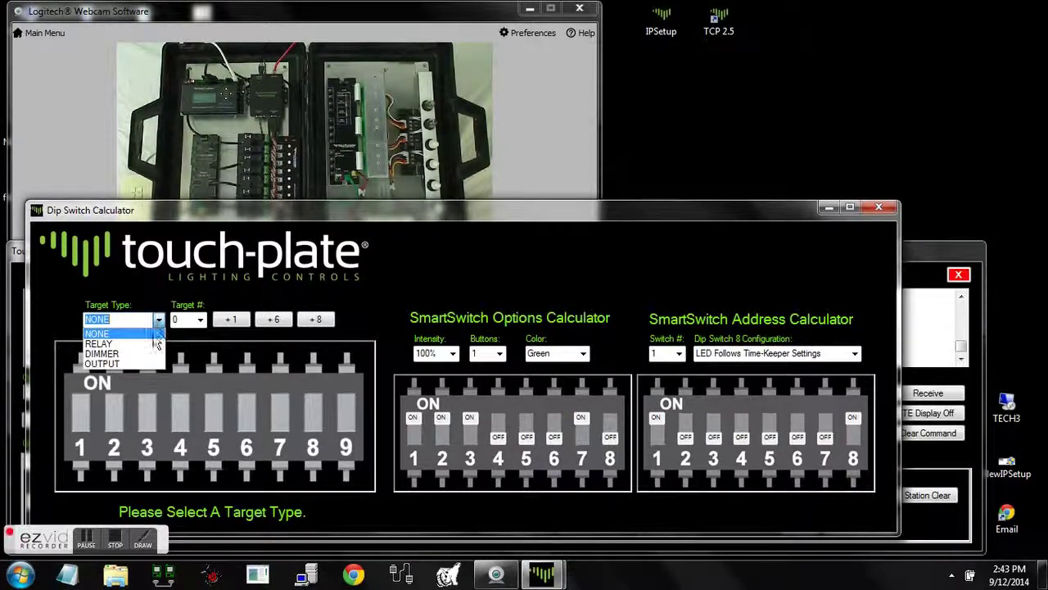
left_click(151, 343)
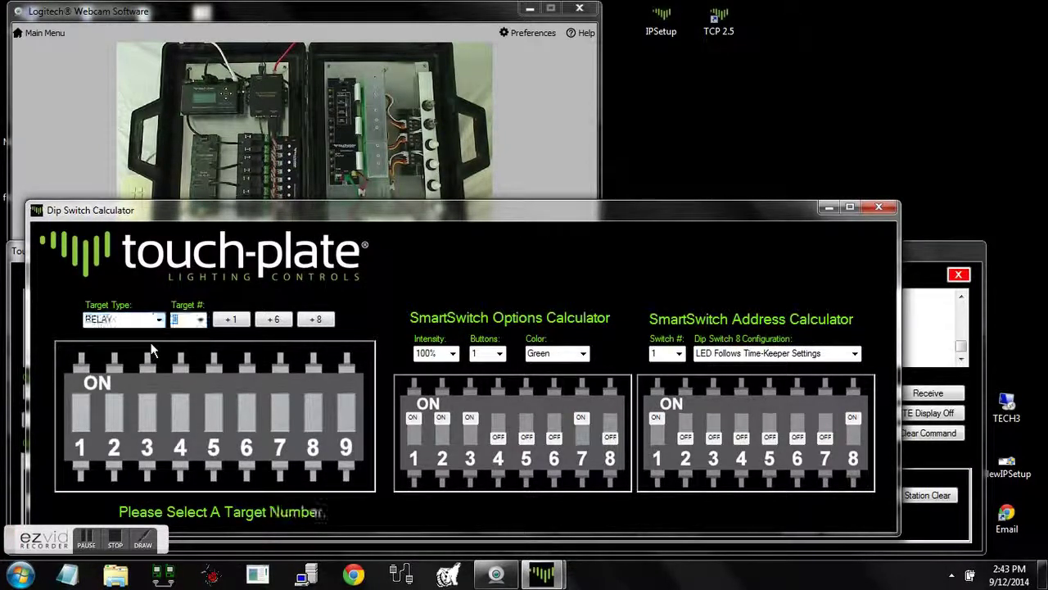
left_click(200, 320)
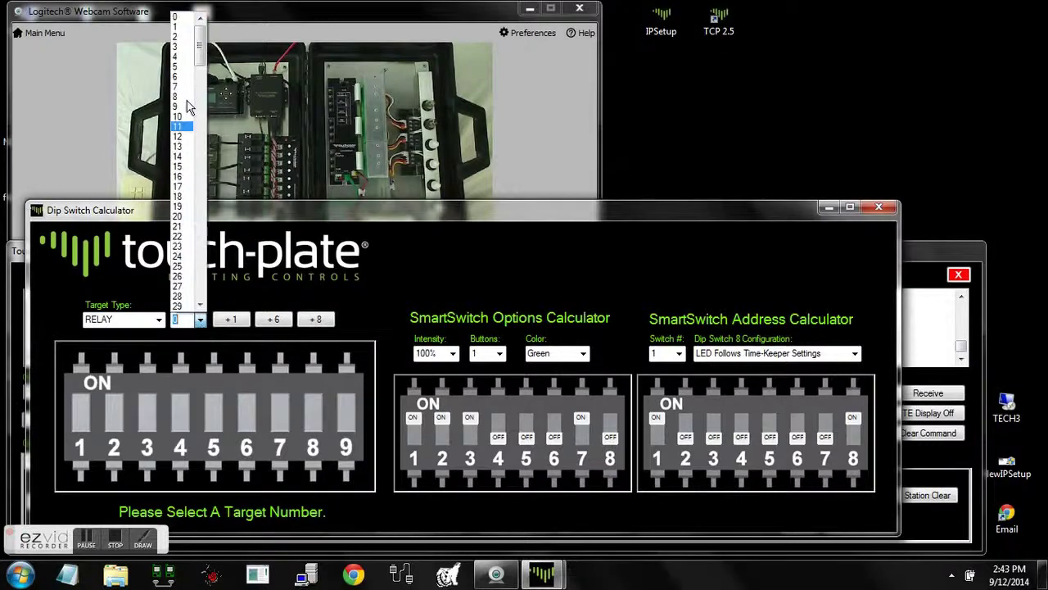
left_click(181, 26)
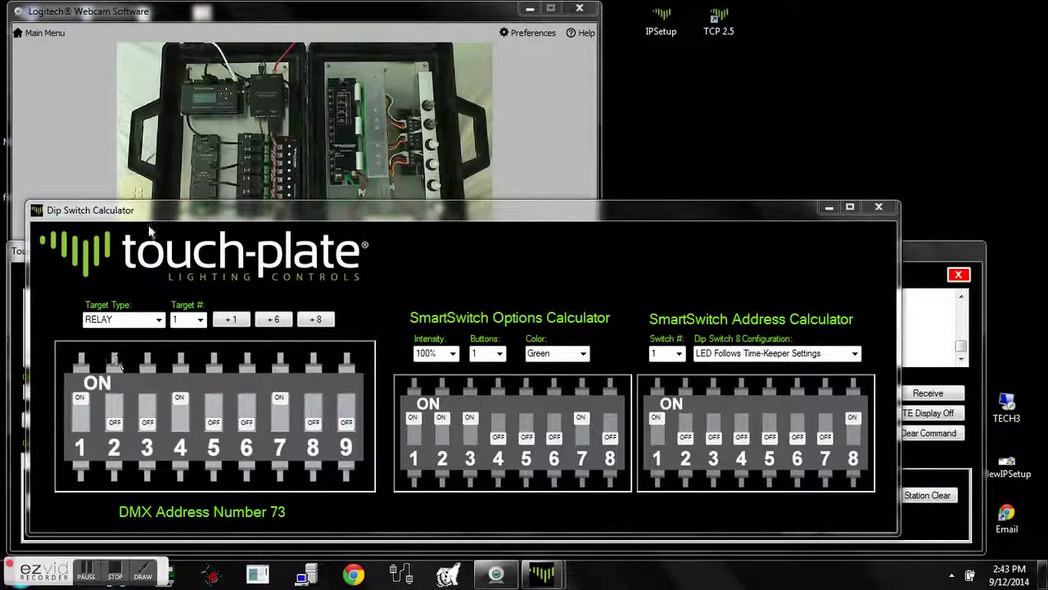
Move the calculator lower to uncover the webcam view and advance the relay target by 8 to relay 9.
left_click_drag(148, 214, 140, 235)
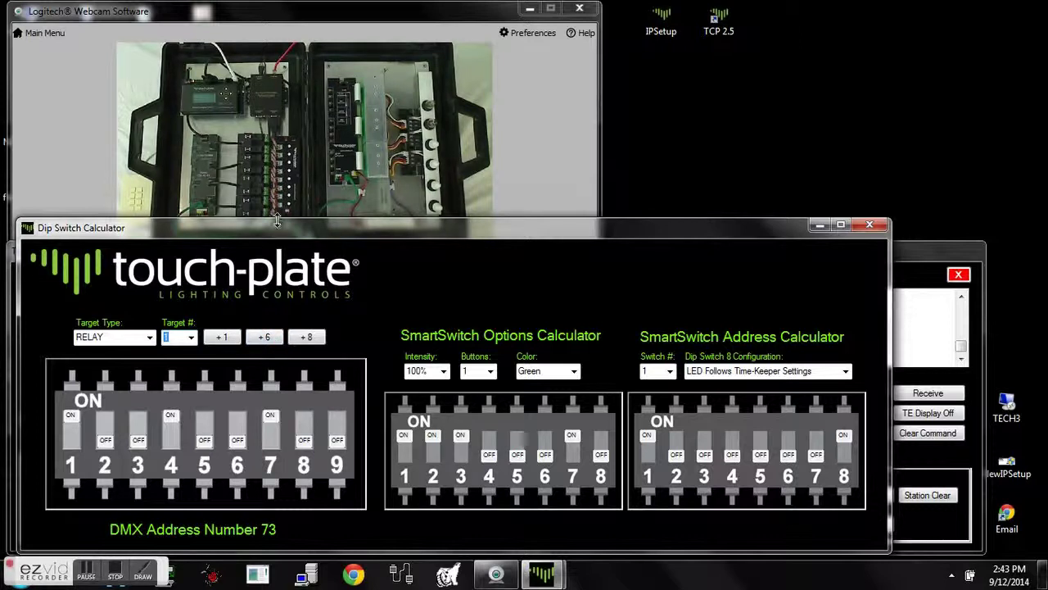
left_click_drag(275, 222, 274, 232)
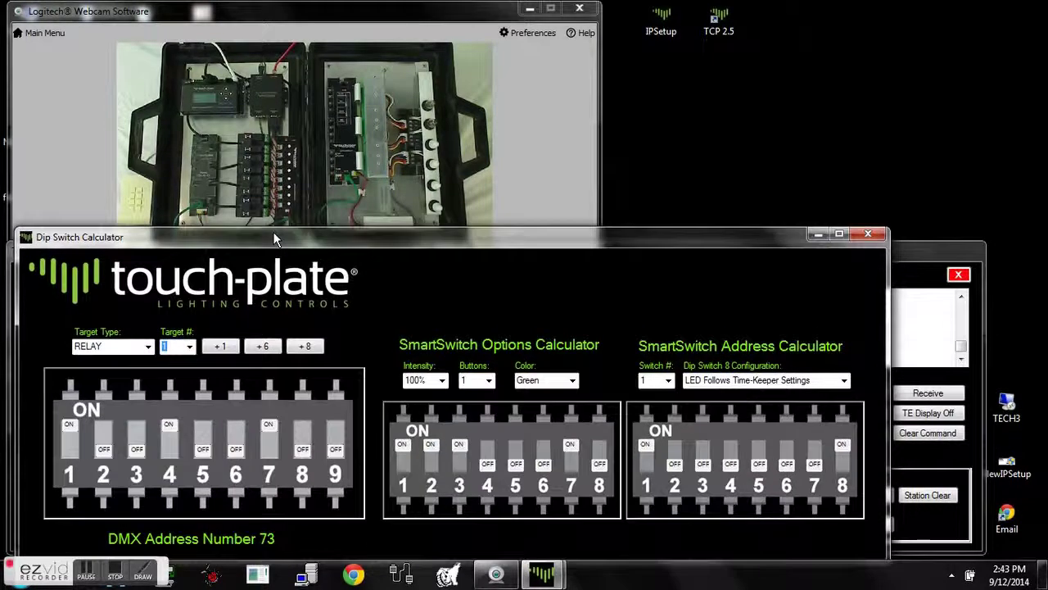
left_click(306, 348)
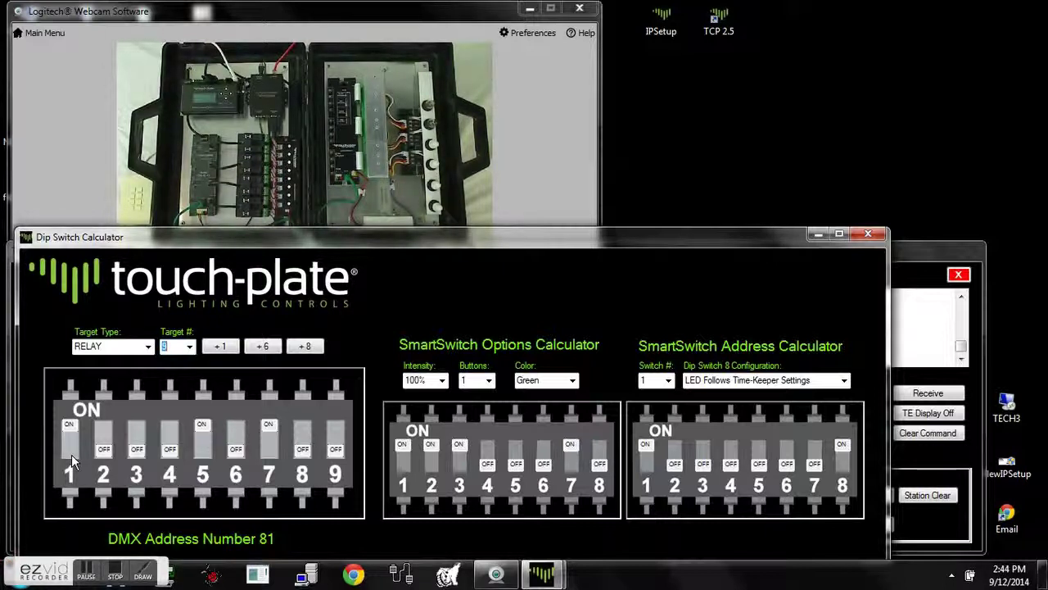
Calculate the DMX dip switch setting for dimmer 1, and advance the target by 6 to dimmer 7.
left_click(148, 346)
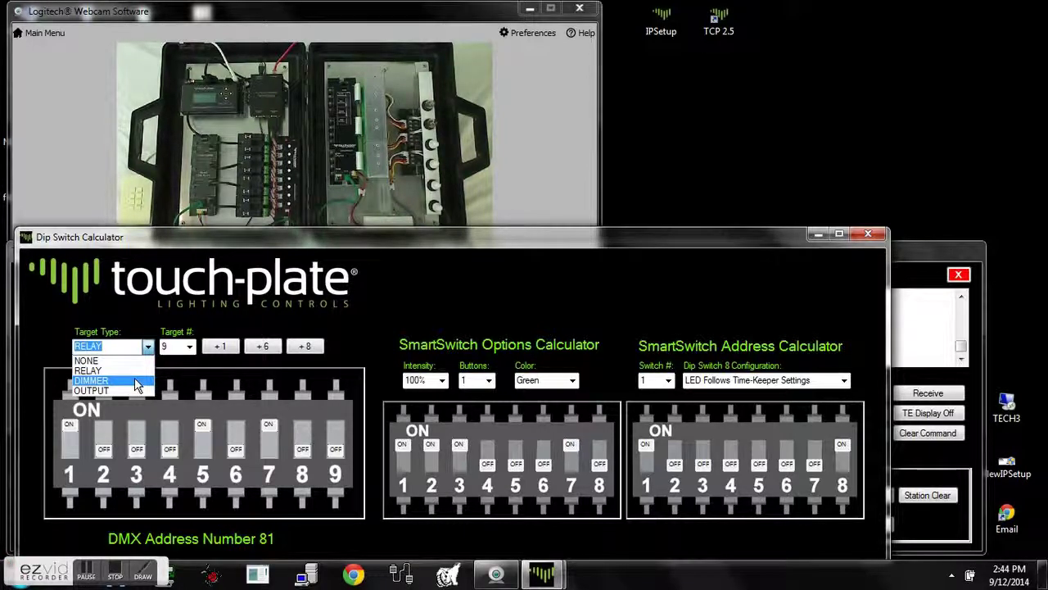
left_click(137, 381)
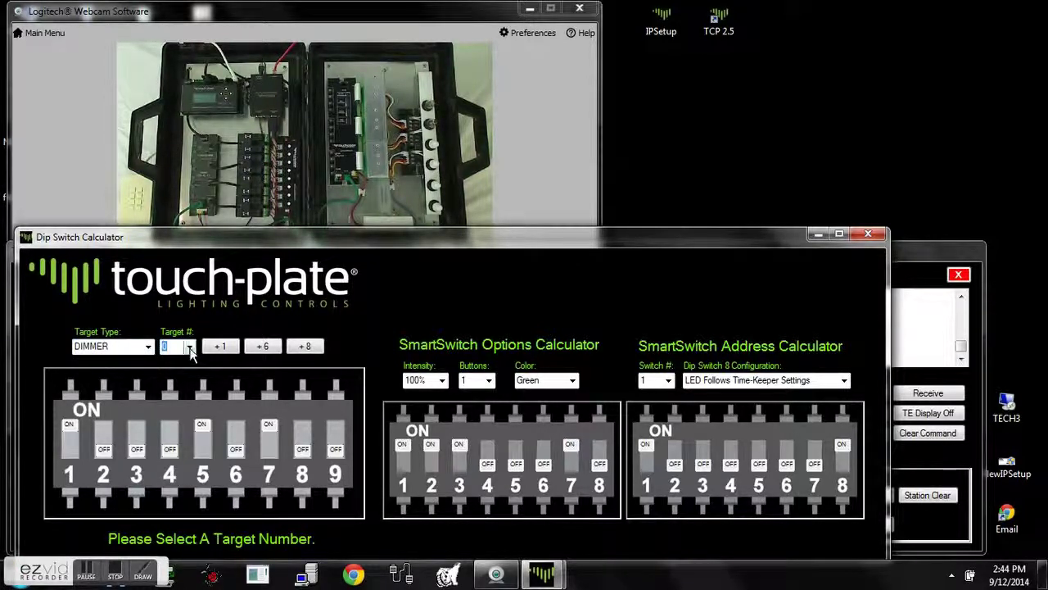
left_click(189, 347)
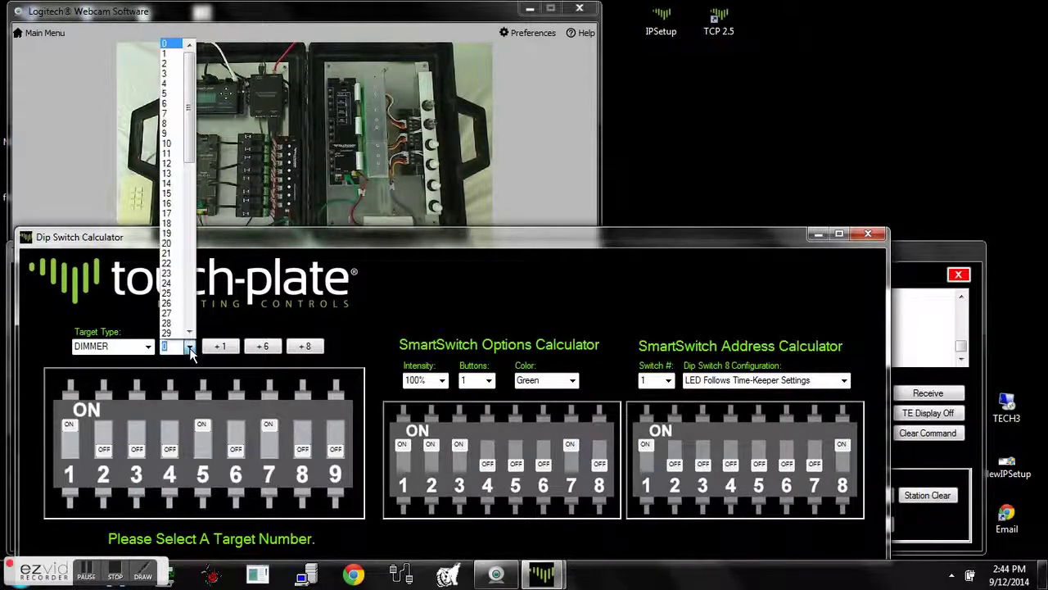
left_click(170, 55)
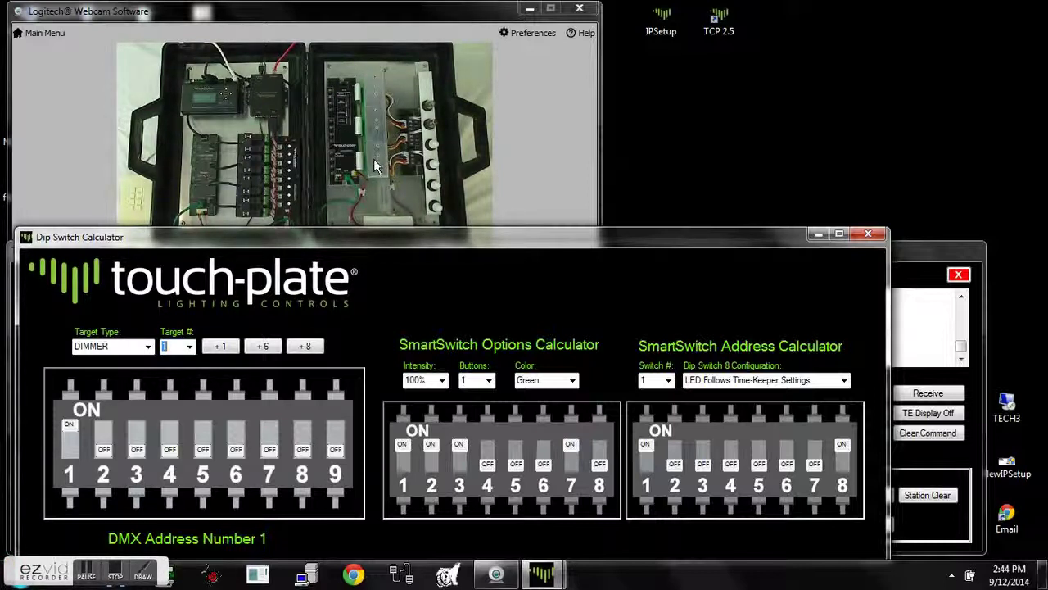
left_click(262, 346)
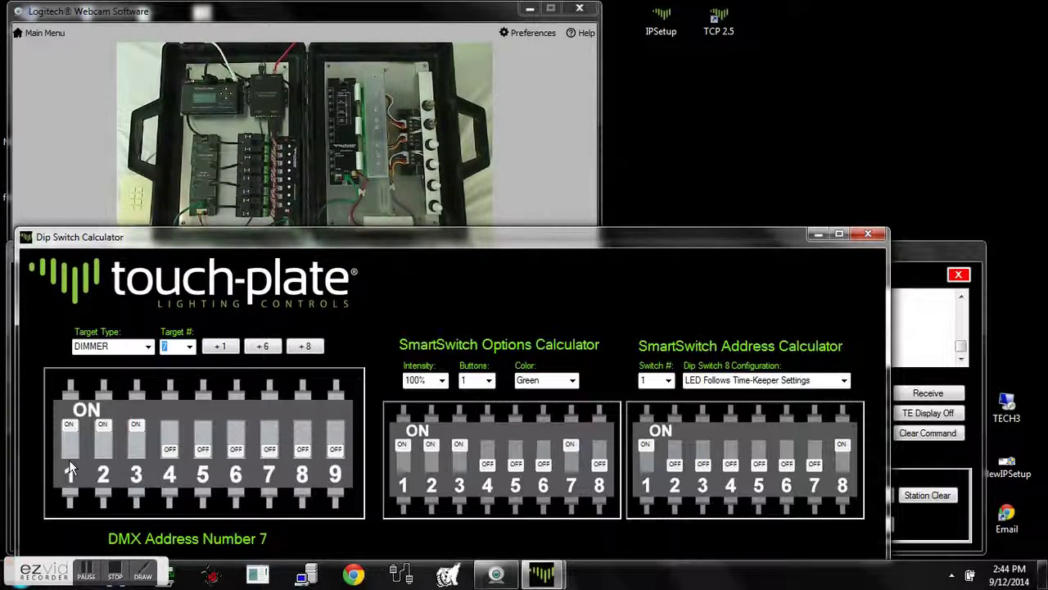
Calculate the SmartSwitch dip switches for switch address 10 and the color Blue, and close the calculator.
left_click(669, 381)
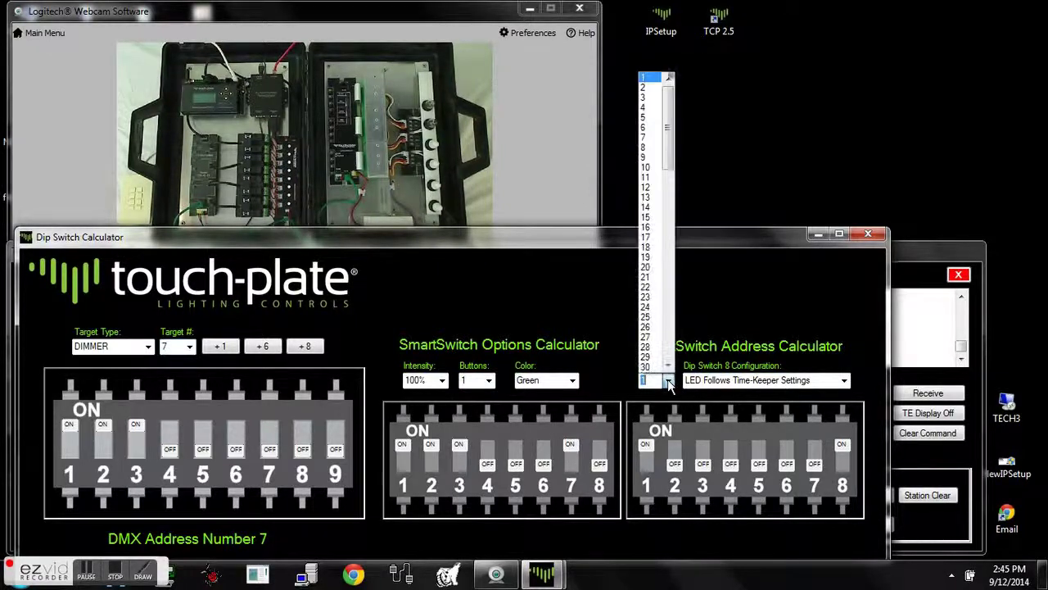
left_click(649, 168)
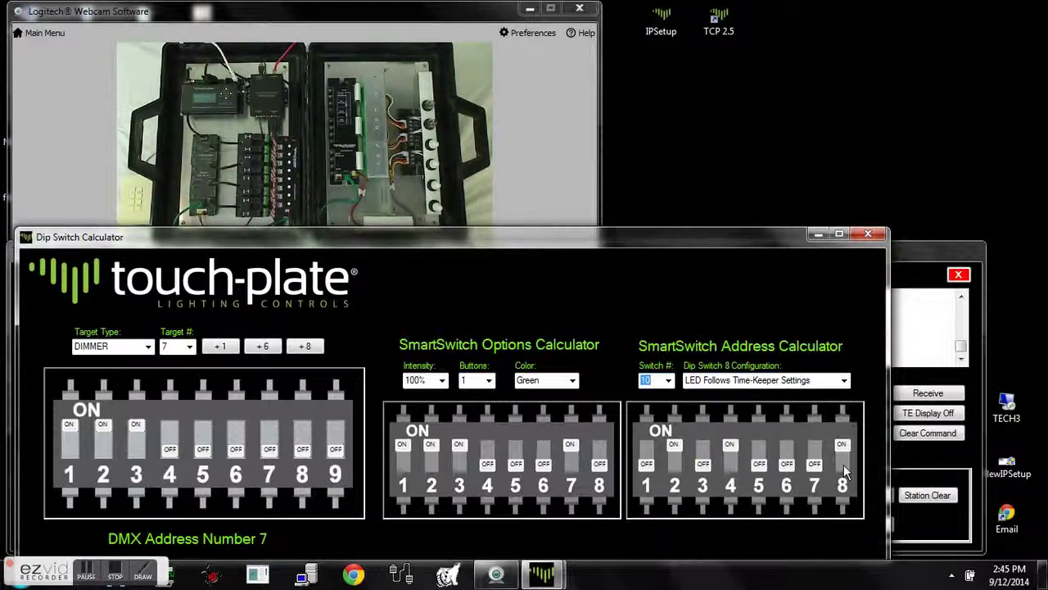
left_click(572, 381)
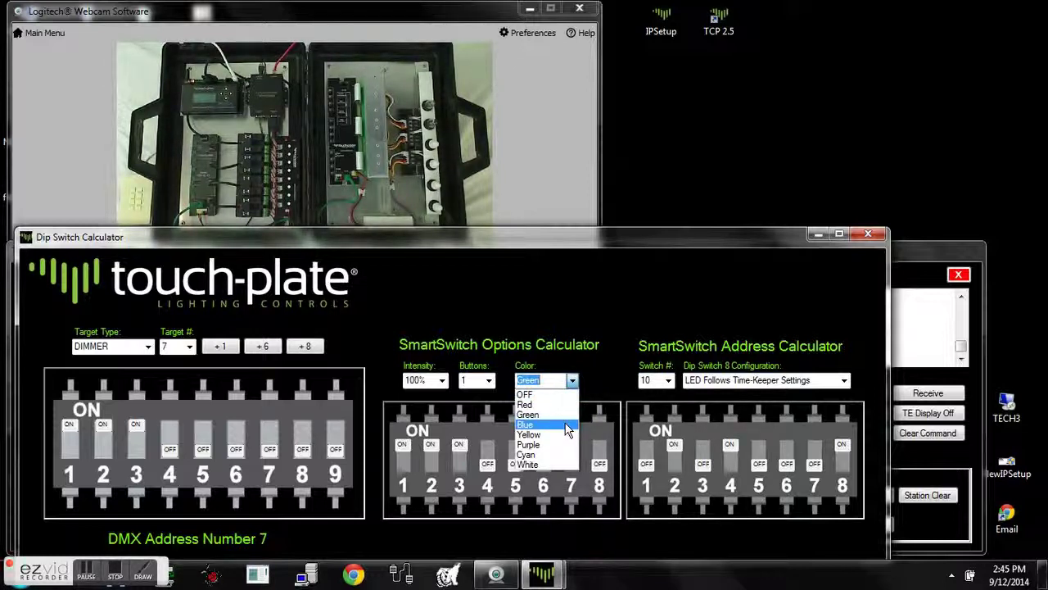
left_click(567, 425)
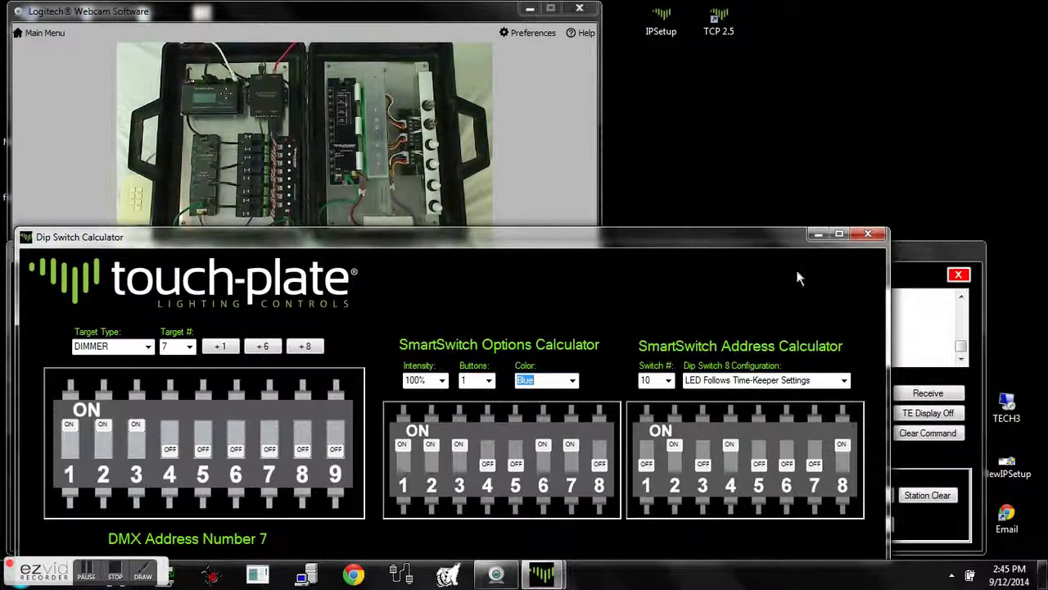
left_click(870, 235)
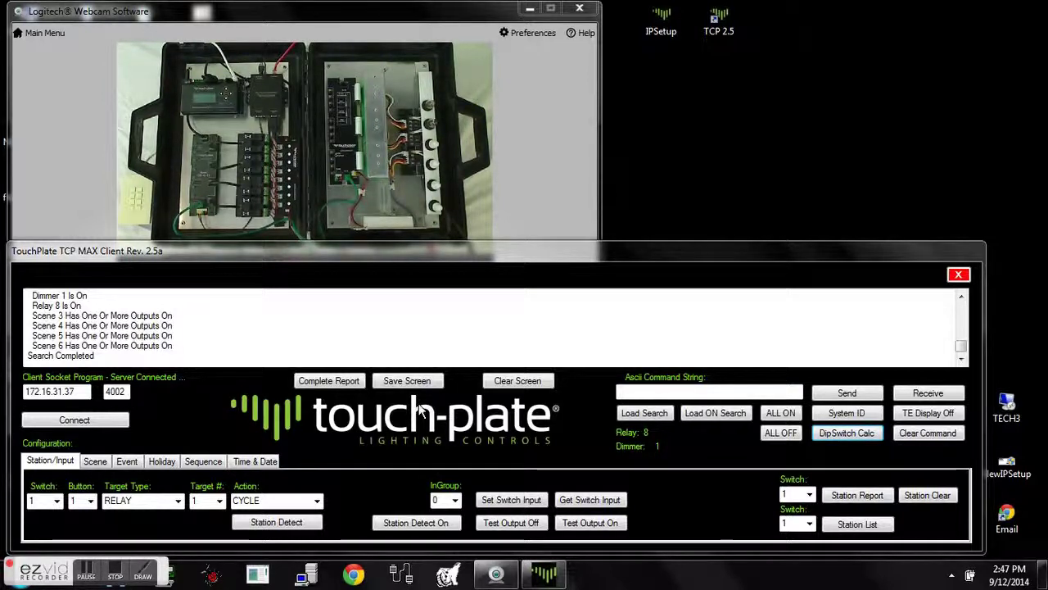
left_click(115, 576)
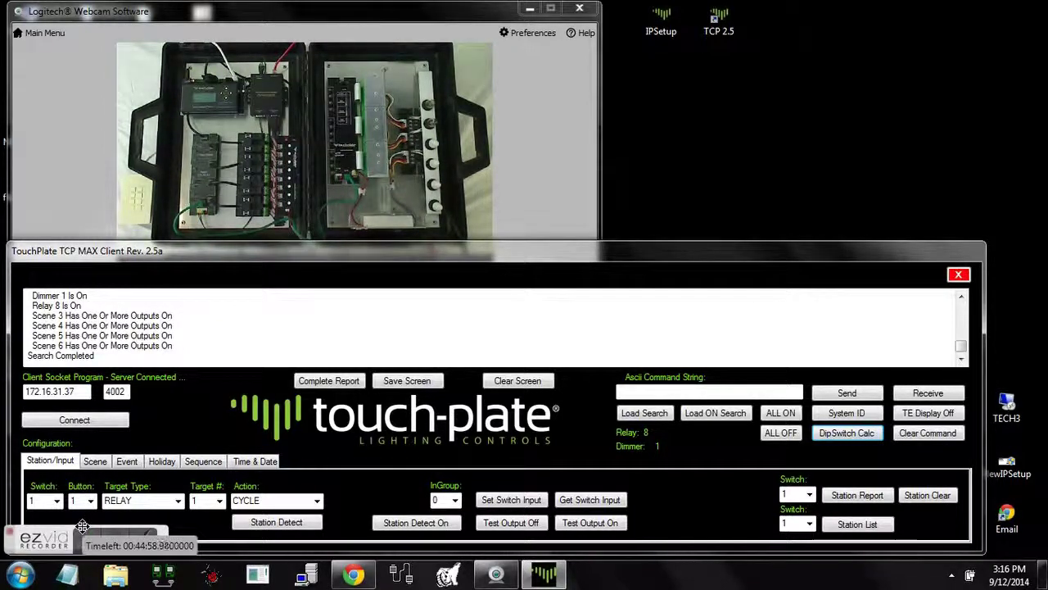